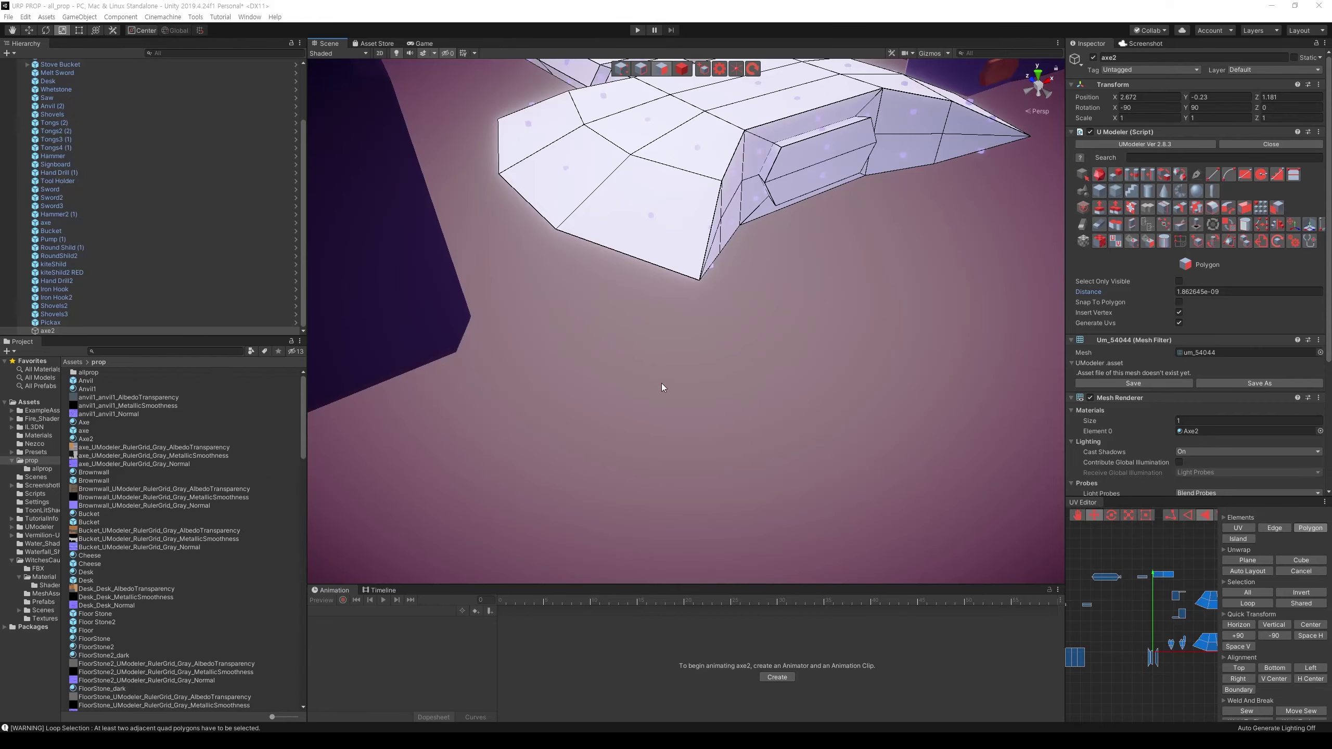
# Step: Inspect the blade's thin side faces in Polygon mode and frame the axe2 mesh
pyautogui.scroll(-5, 662, 387)
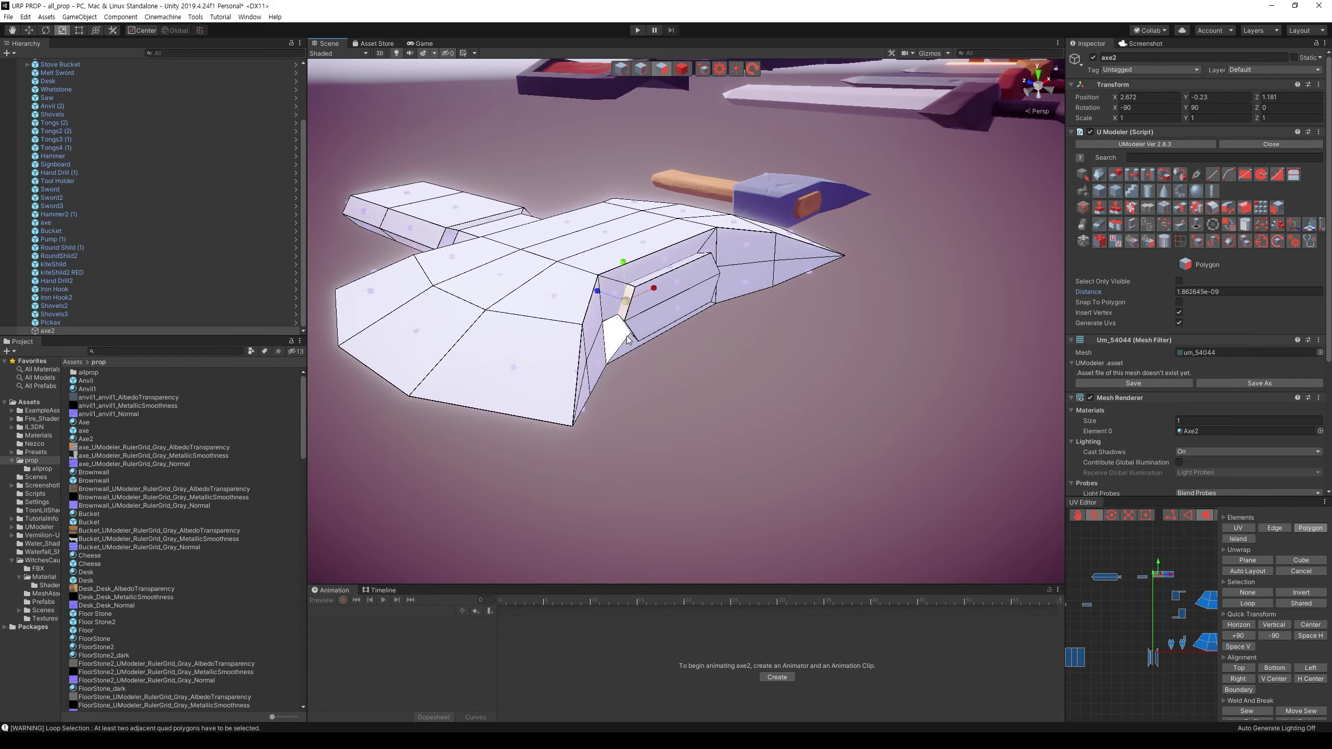
pyautogui.moveTo(753, 365)
pyautogui.mouseDown(button='right')
pyautogui.moveTo(505, 360)
pyautogui.moveTo(529, 352)
pyautogui.mouseUp(button='right')
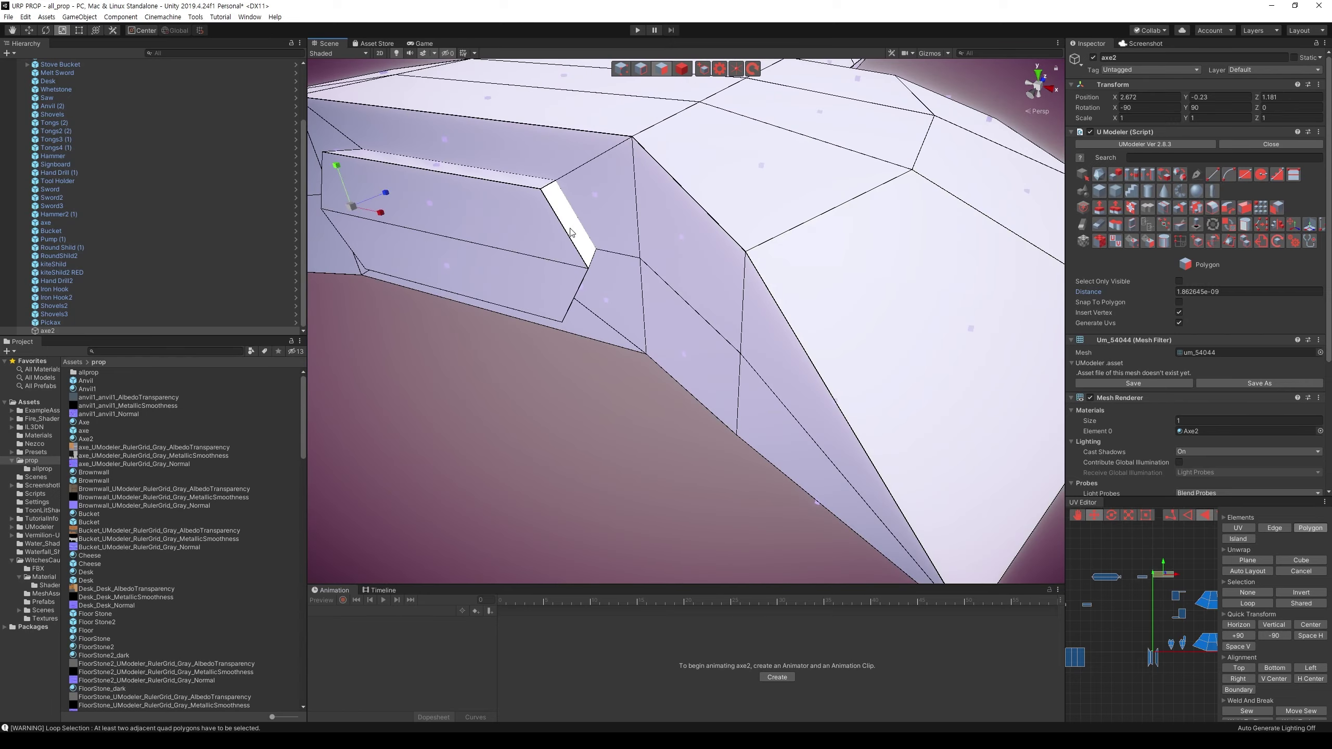
pyautogui.click(597, 237)
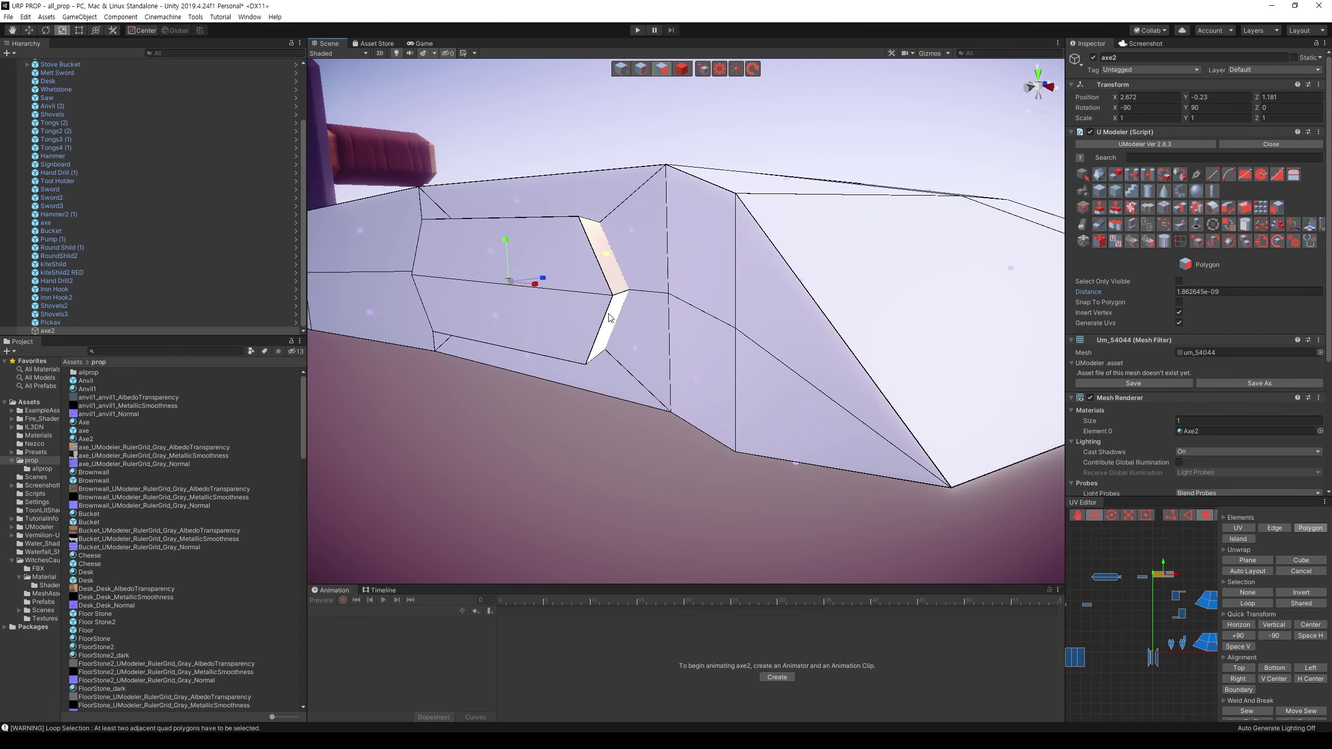
pyautogui.moveTo(529, 282)
pyautogui.mouseDown(button='right')
pyautogui.moveTo(580, 362)
pyautogui.moveTo(611, 378)
pyautogui.mouseUp(button='right')
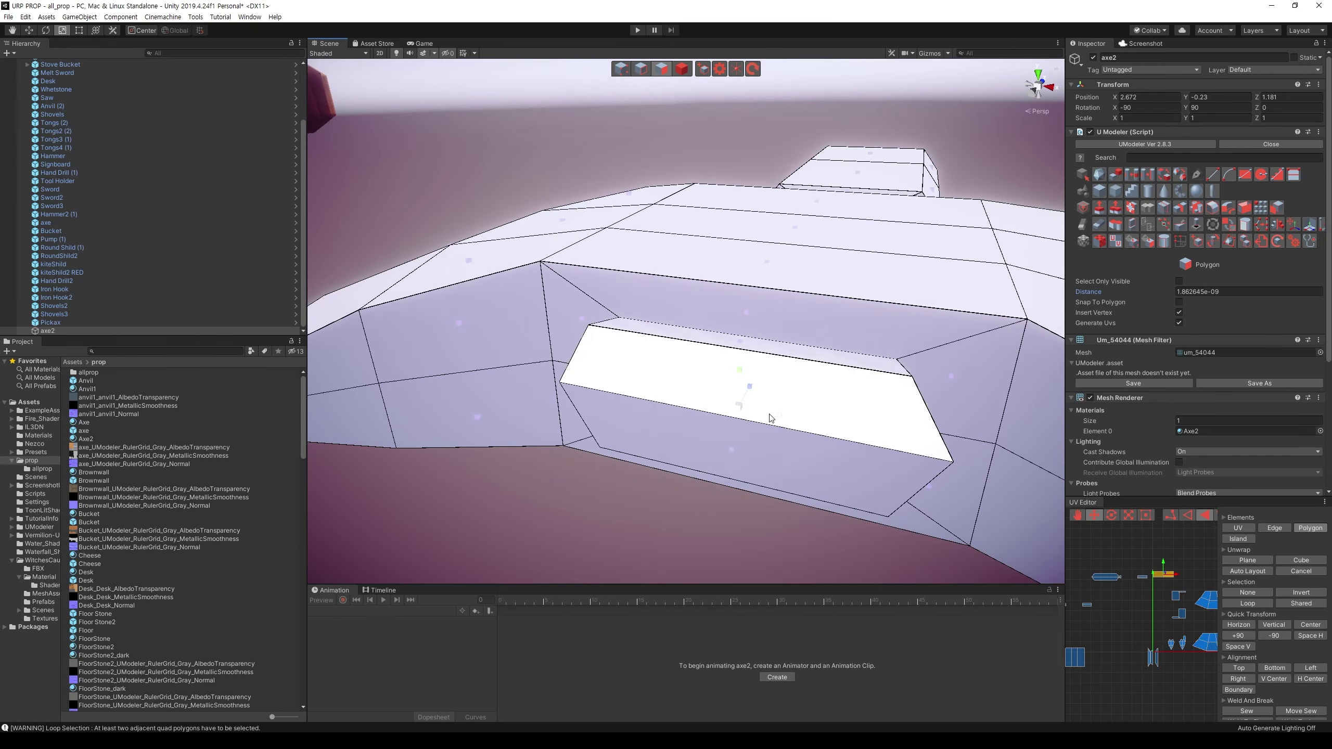
pyautogui.click(739, 408)
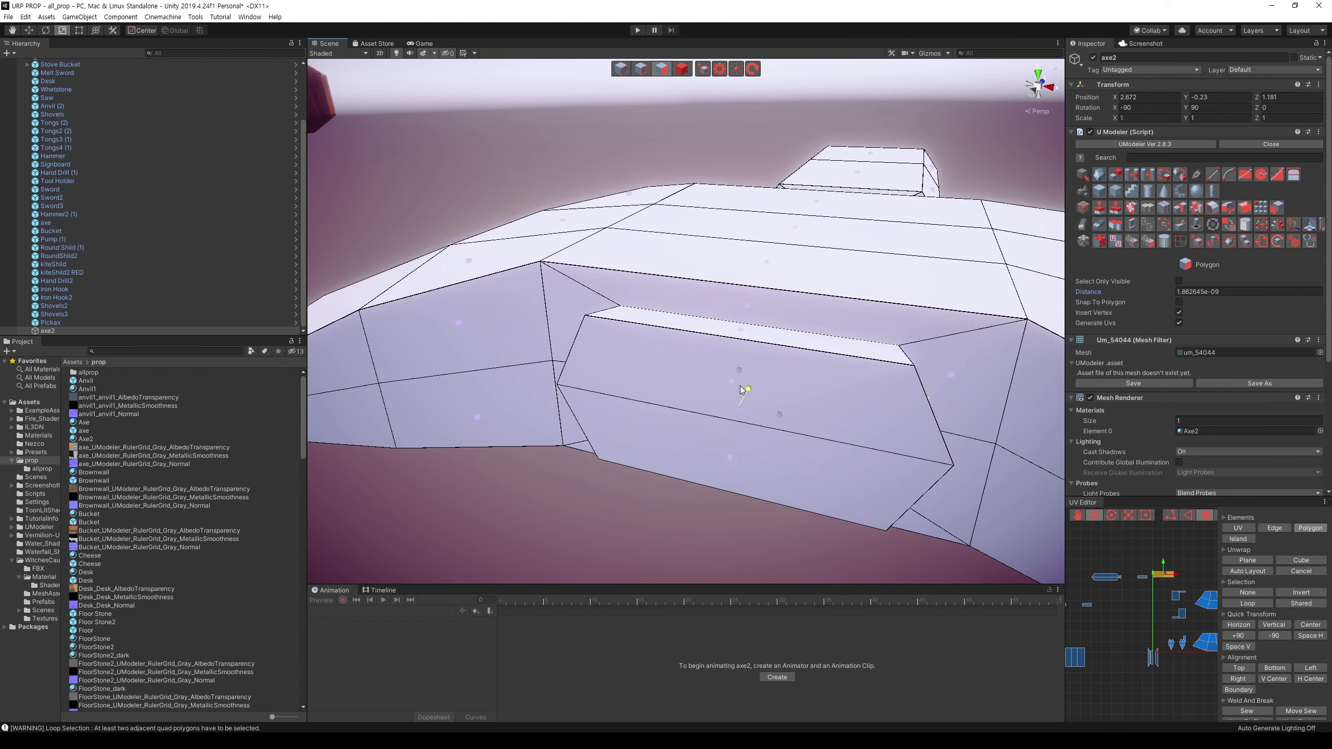
pyautogui.press('f')
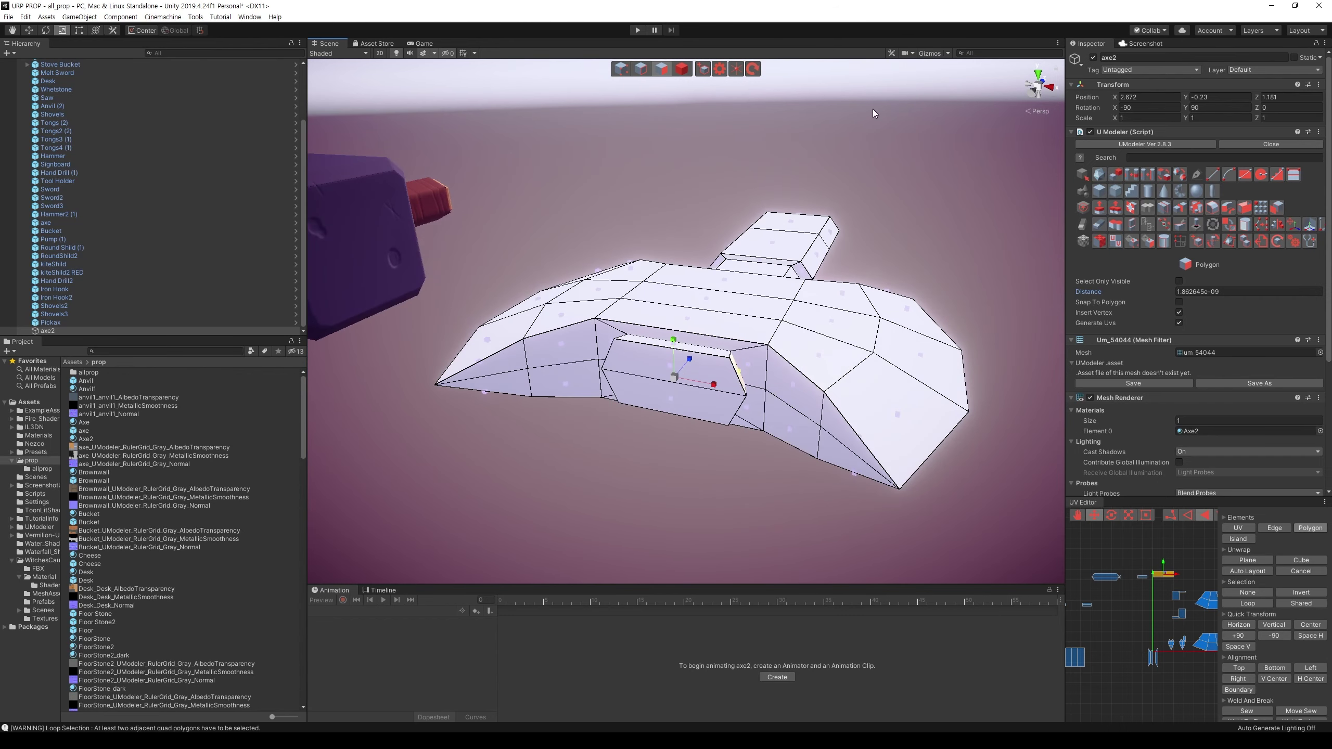
# Step: Reset the axe2 rotation from -90, 90, 0 to 0, 0, 0 using UModeler's pivot reset
pyautogui.click(682, 68)
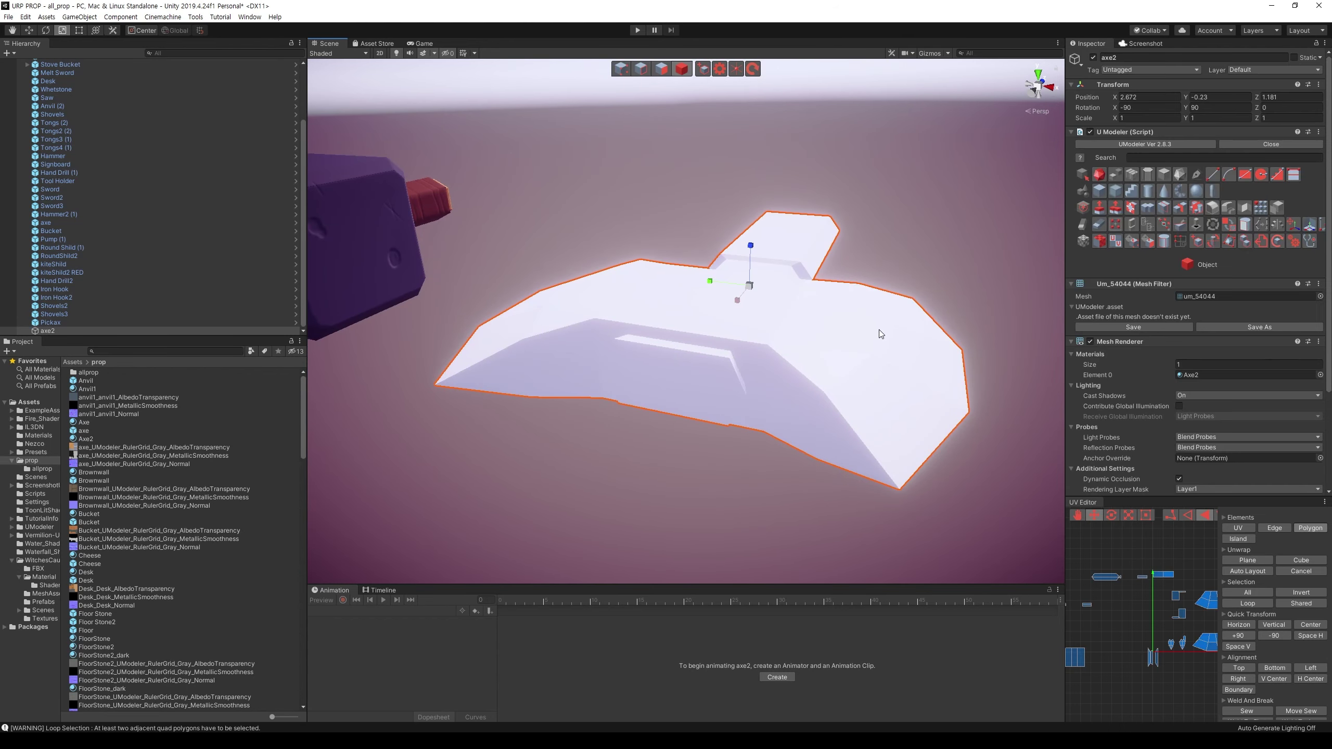
pyautogui.click(1212, 242)
pyautogui.click(661, 69)
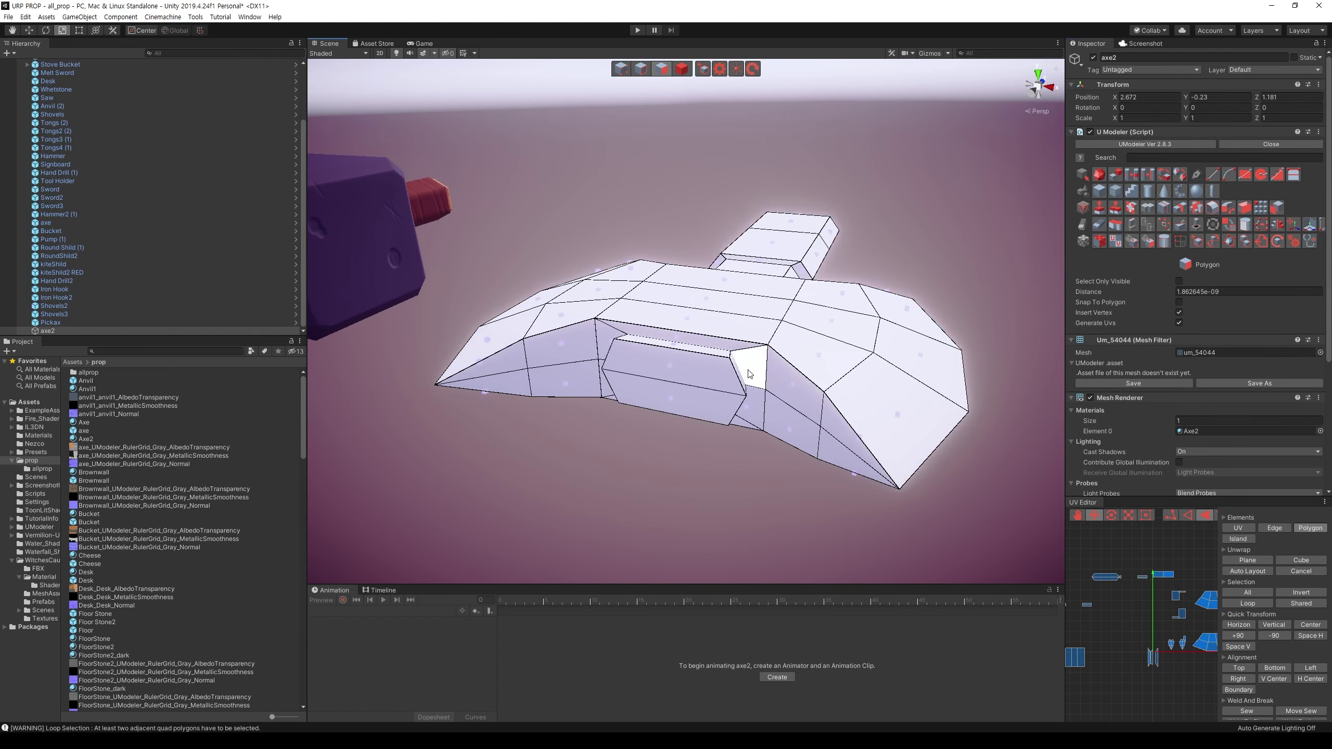
# Step: Back in Polygon mode, select the blade's small strip faces and view the head from below
pyautogui.click(759, 388)
pyautogui.moveTo(759, 387)
pyautogui.keyDown('alt'); pyautogui.mouseDown()
pyautogui.moveTo(702, 345)
pyautogui.moveTo(755, 320)
pyautogui.moveTo(839, 380)
pyautogui.moveTo(942, 390)
pyautogui.moveTo(887, 369)
pyautogui.mouseUp(); pyautogui.keyUp('alt')
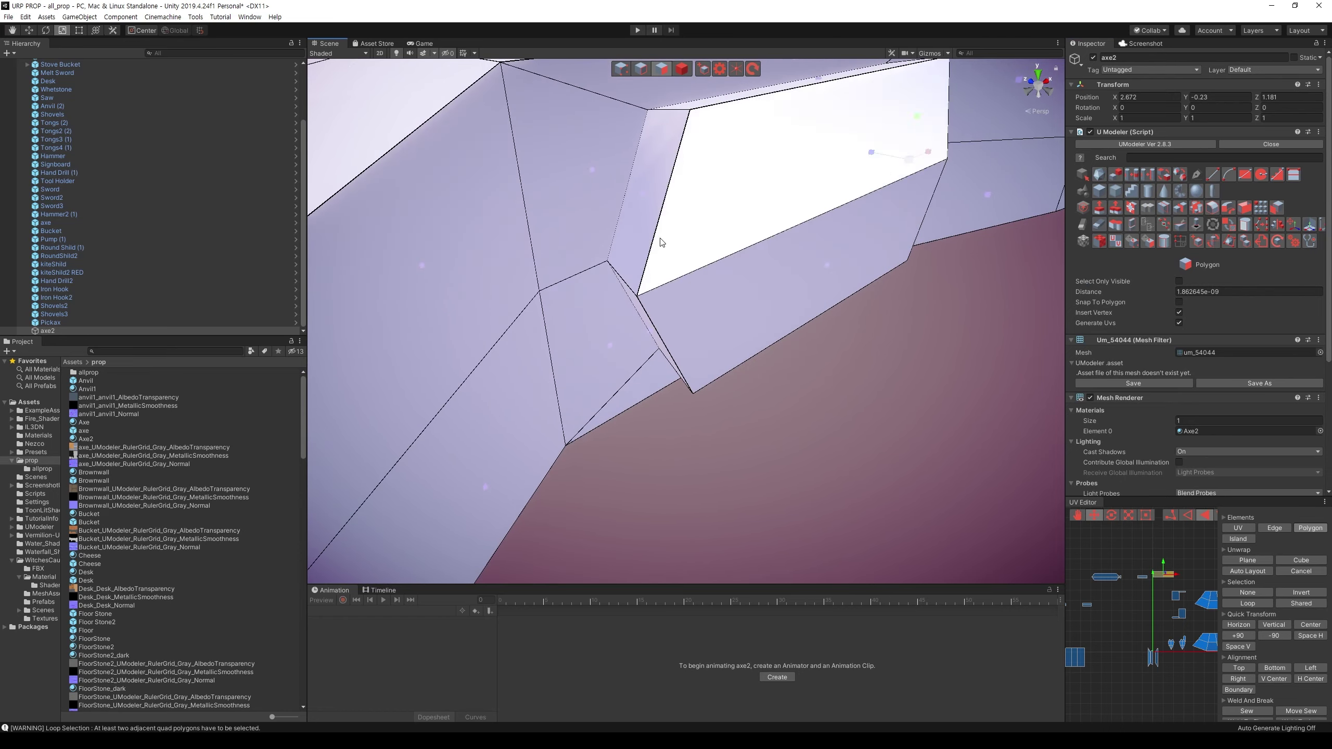
pyautogui.click(651, 231)
pyautogui.scroll(-3, 751, 351)
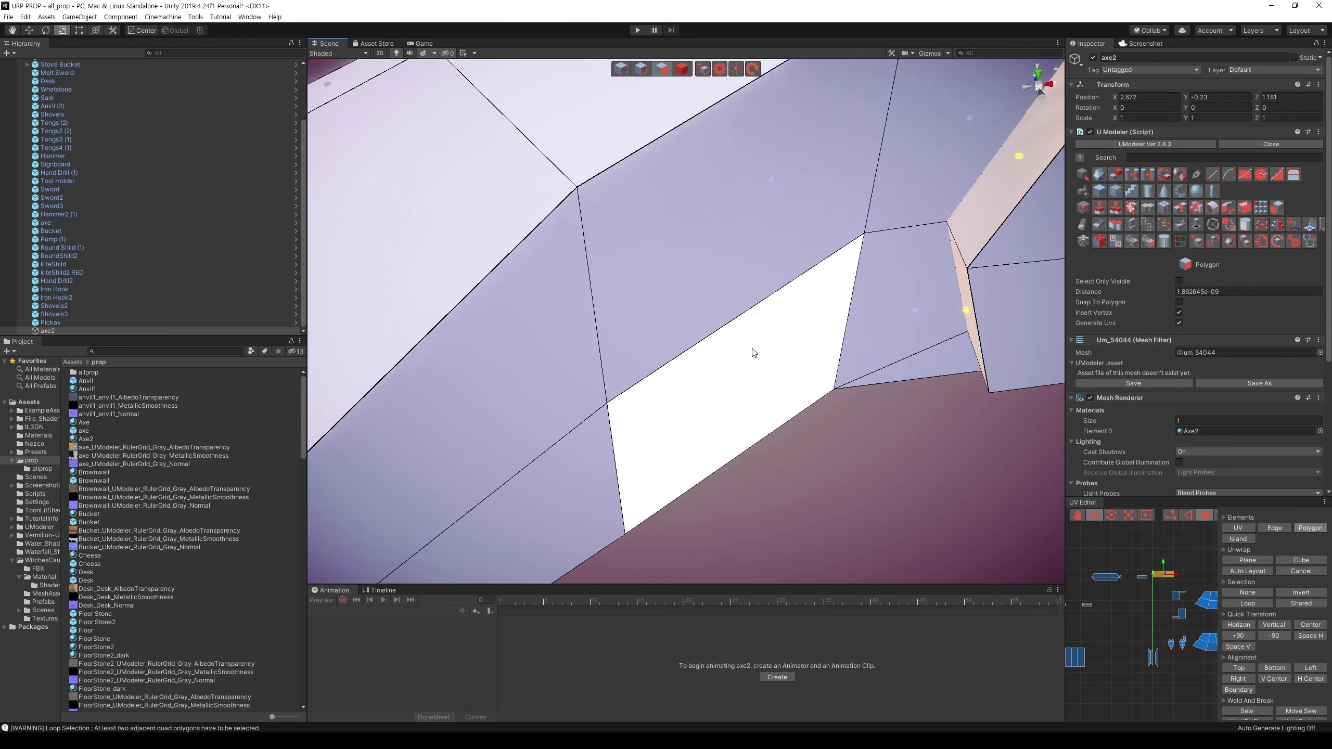
pyautogui.scroll(-3, 720, 350)
pyautogui.scroll(-3, 721, 350)
pyautogui.moveTo(745, 359)
pyautogui.keyDown('alt'); pyautogui.mouseDown()
pyautogui.moveTo(803, 387)
pyautogui.moveTo(728, 417)
pyautogui.moveTo(750, 408)
pyautogui.moveTo(764, 479)
pyautogui.mouseUp(); pyautogui.keyUp('alt')
# Step: Box-select all handle faces and scale them inward to slim the handle
pyautogui.scroll(5, 814, 486)
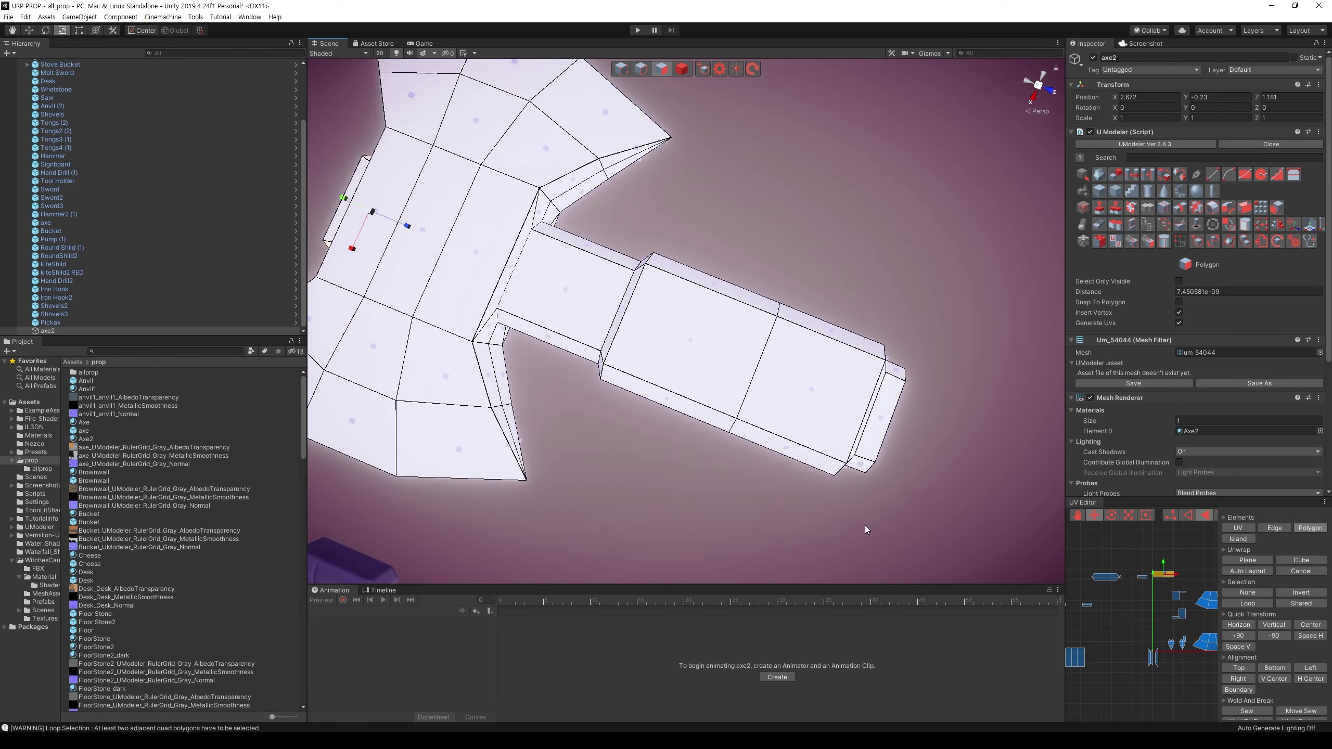
pyautogui.moveTo(938, 523); pyautogui.dragTo(580, 217)
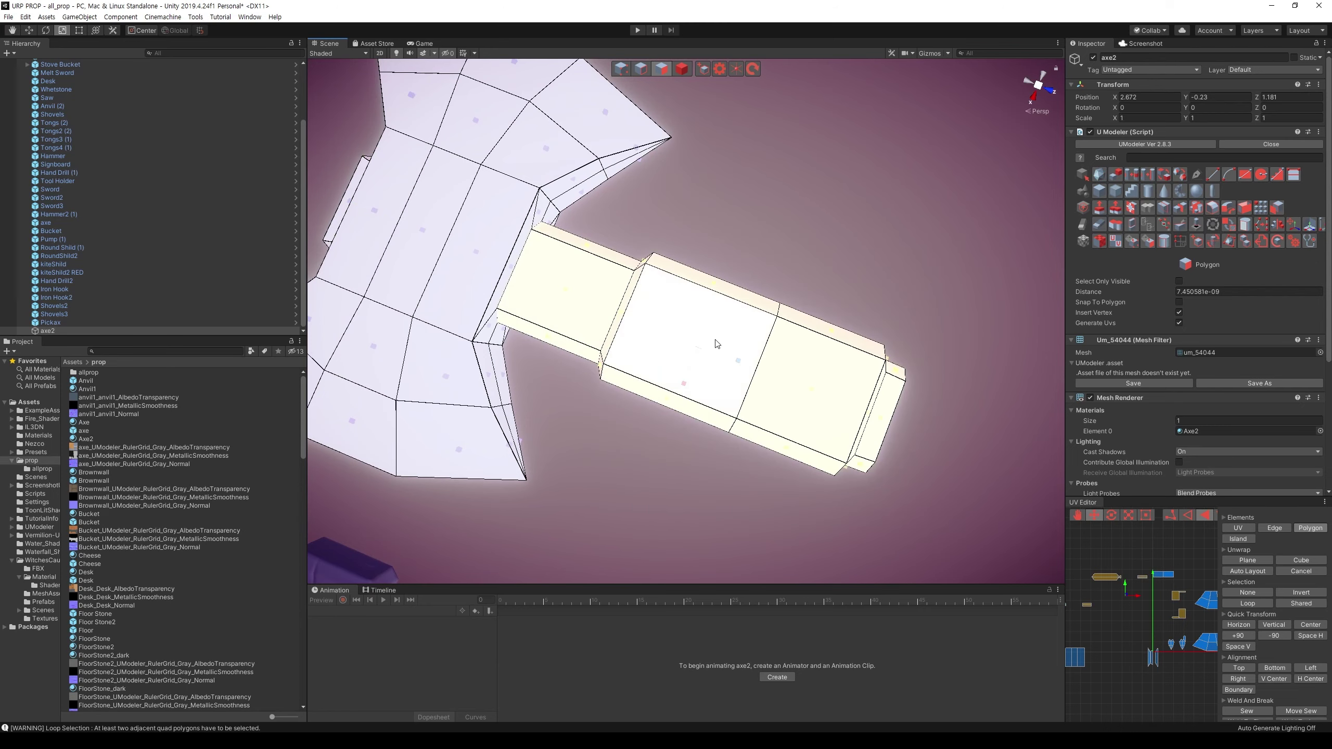
pyautogui.moveTo(693, 379); pyautogui.dragTo(700, 368)
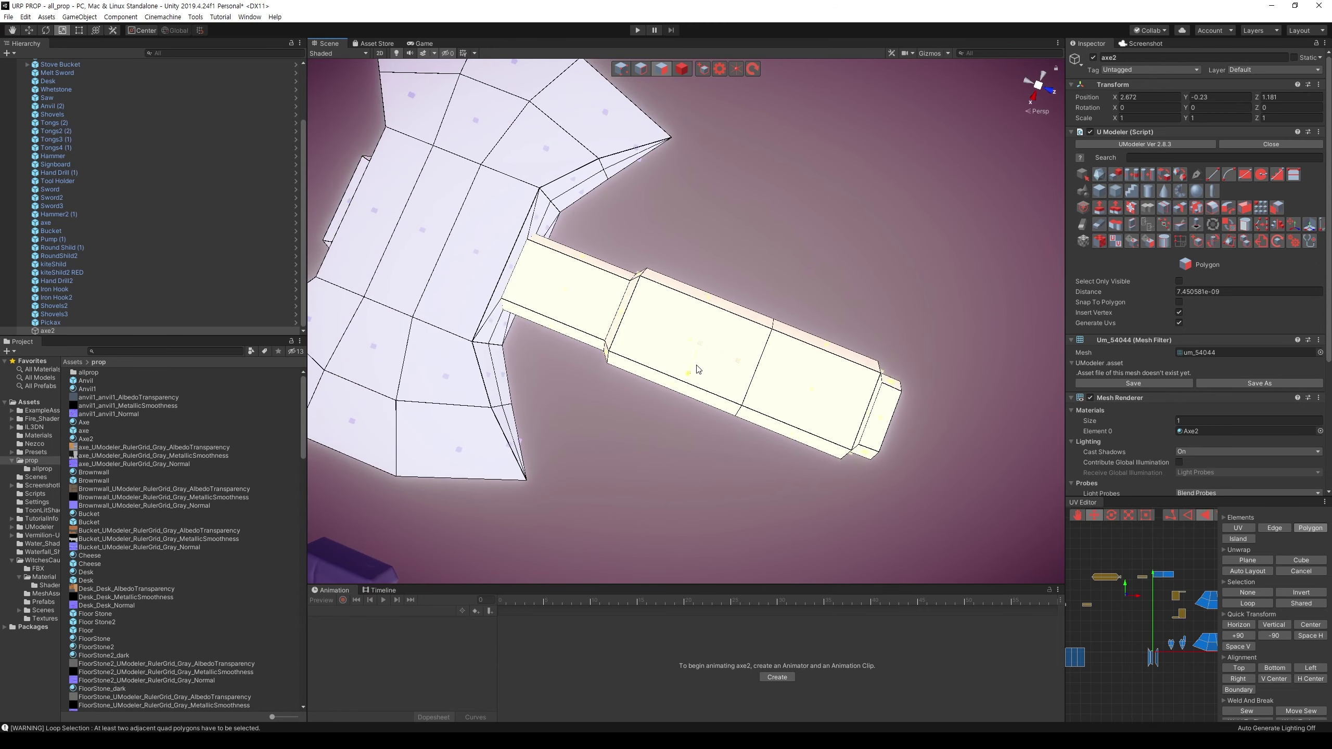
# Step: Stand the axe upright in view, clear the selection and select the faces at the head's bottom
pyautogui.scroll(-5, 727, 367)
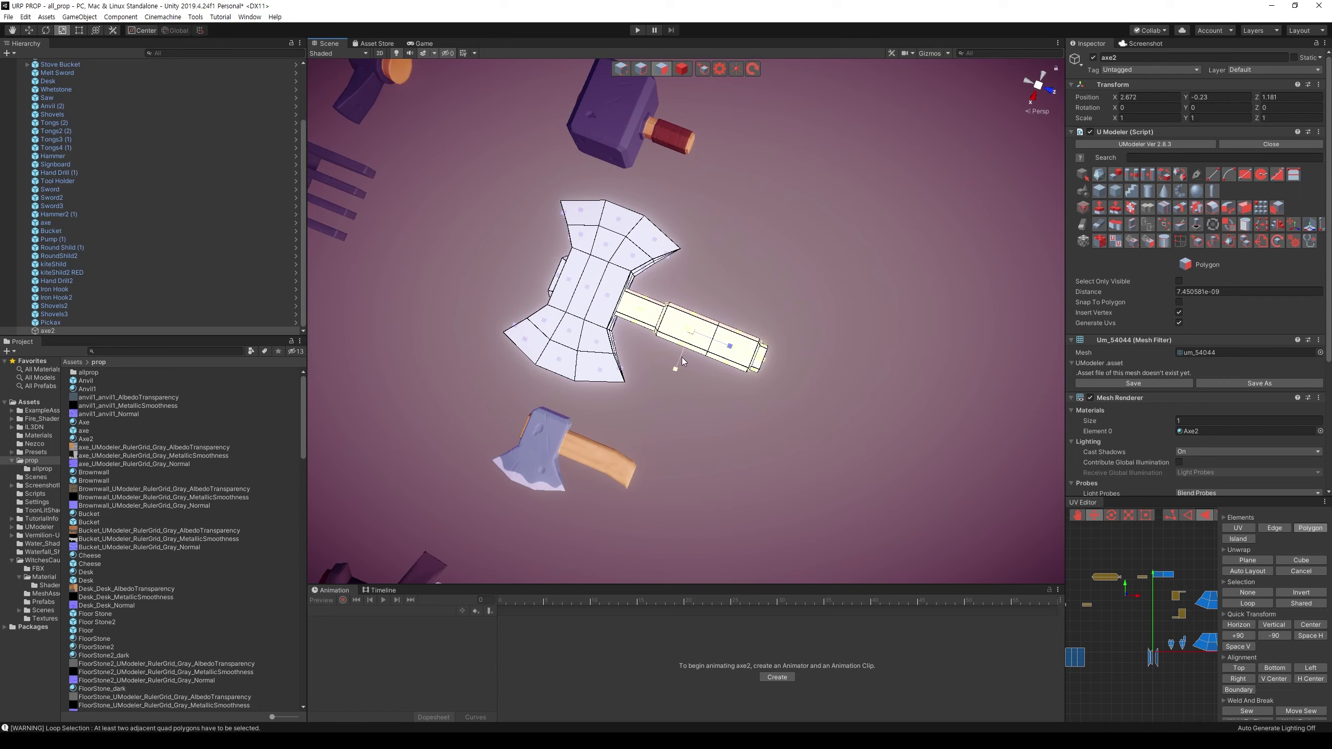
pyautogui.keyDown('alt'); pyautogui.moveTo(679, 366); pyautogui.dragTo(907, 359); pyautogui.keyUp('alt')
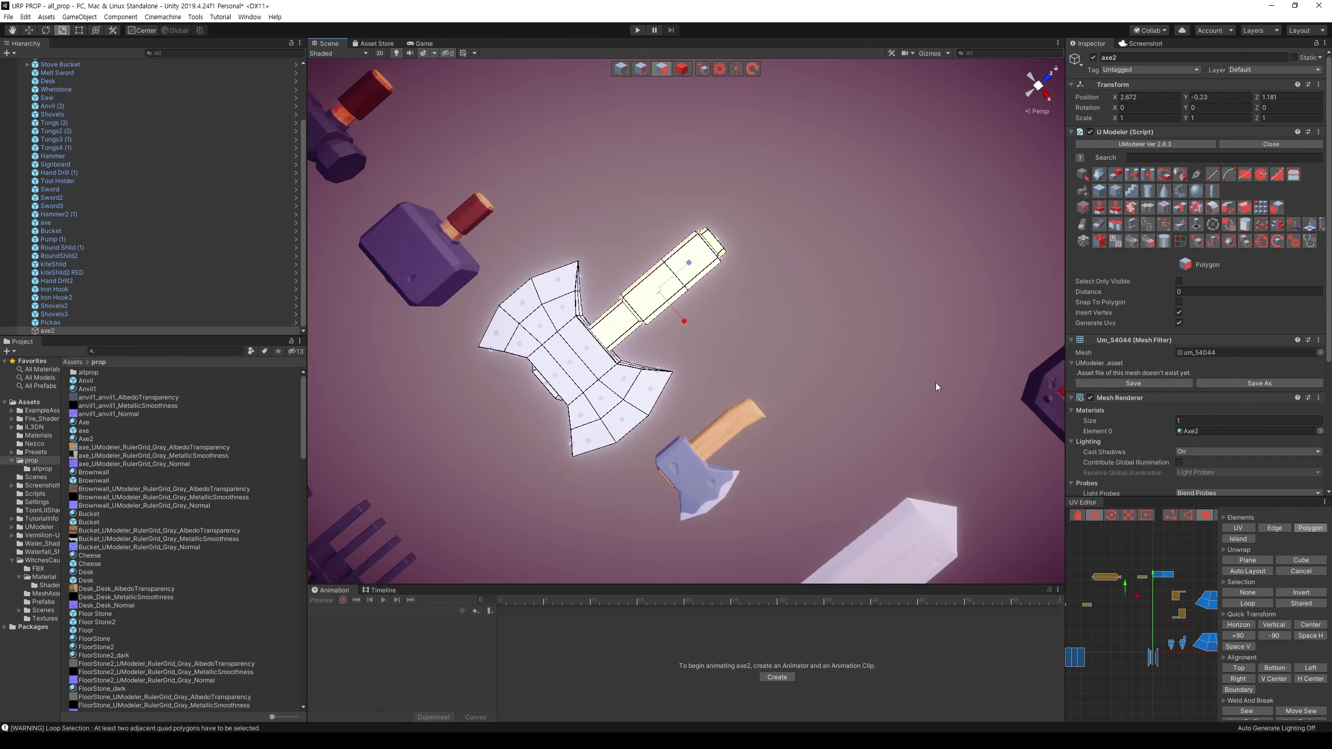
pyautogui.scroll(2, 903, 355)
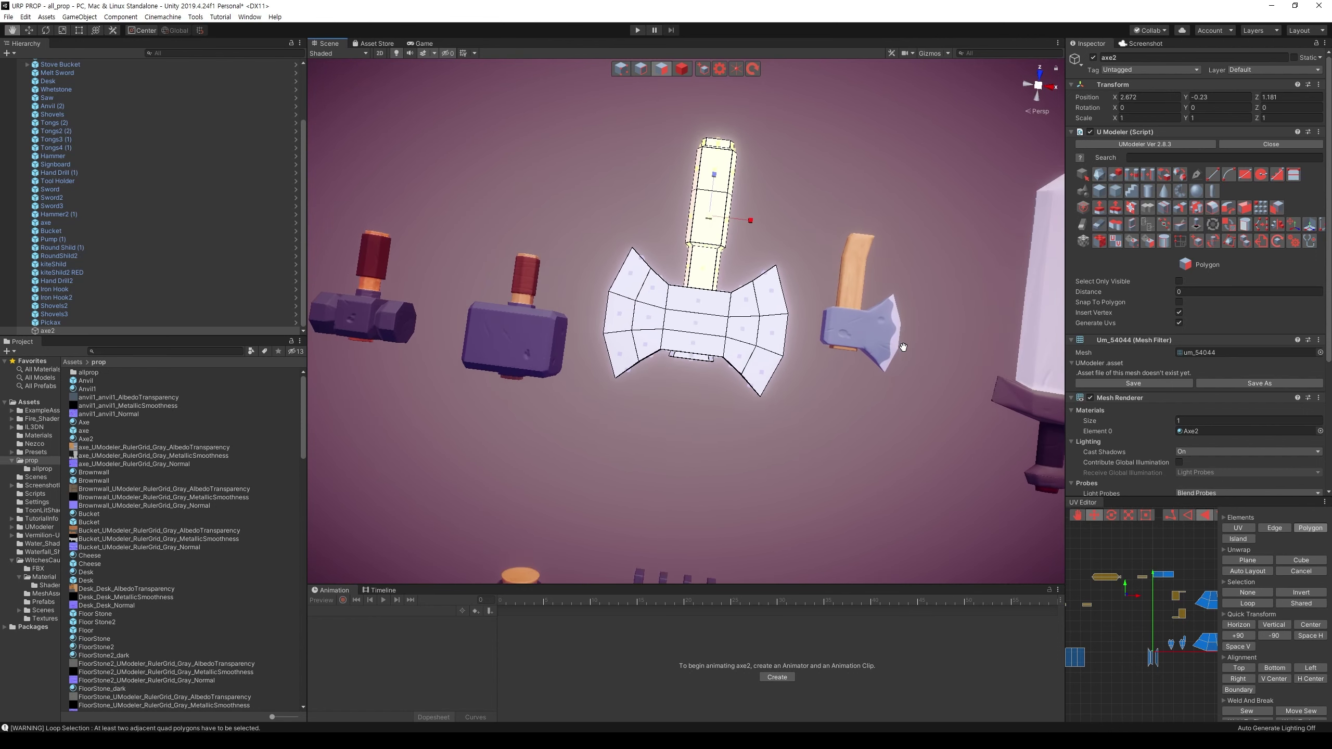
pyautogui.scroll(2, 899, 348)
pyautogui.scroll(2, 740, 390)
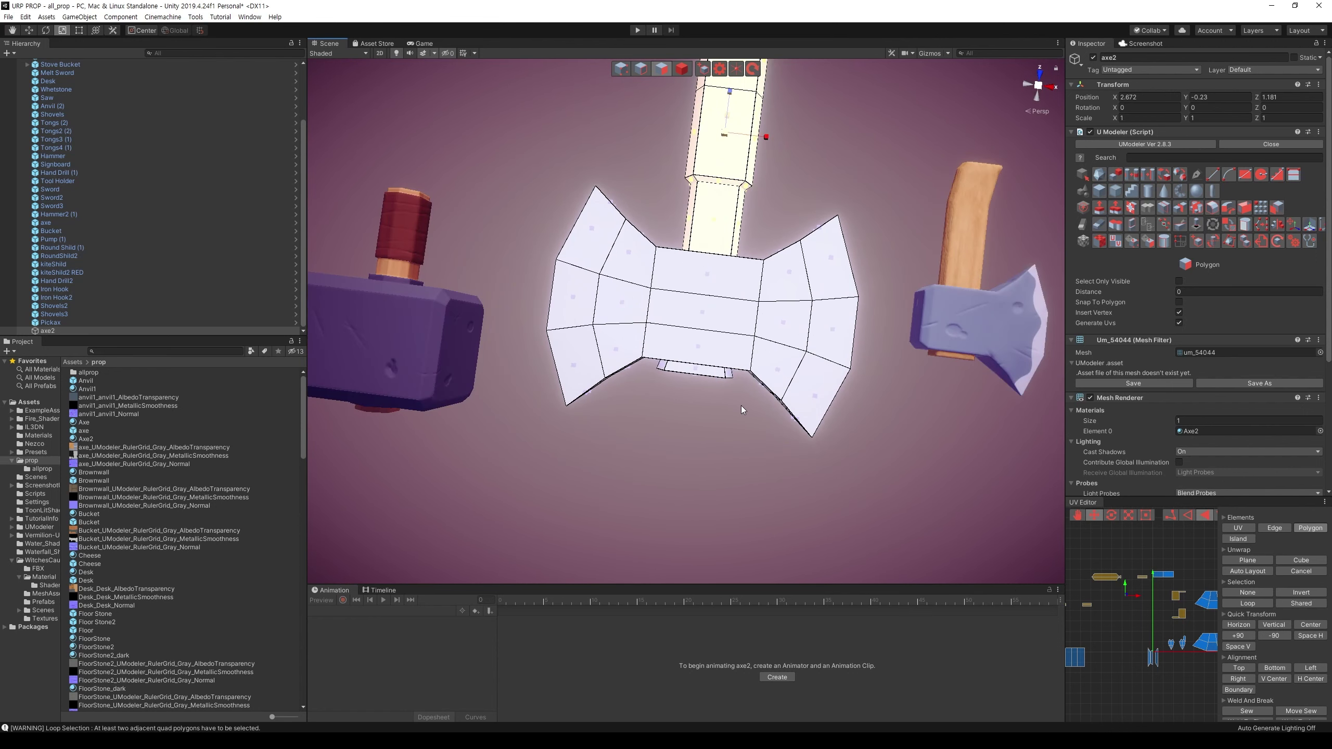
pyautogui.click(741, 407)
pyautogui.moveTo(744, 409); pyautogui.dragTo(650, 366)
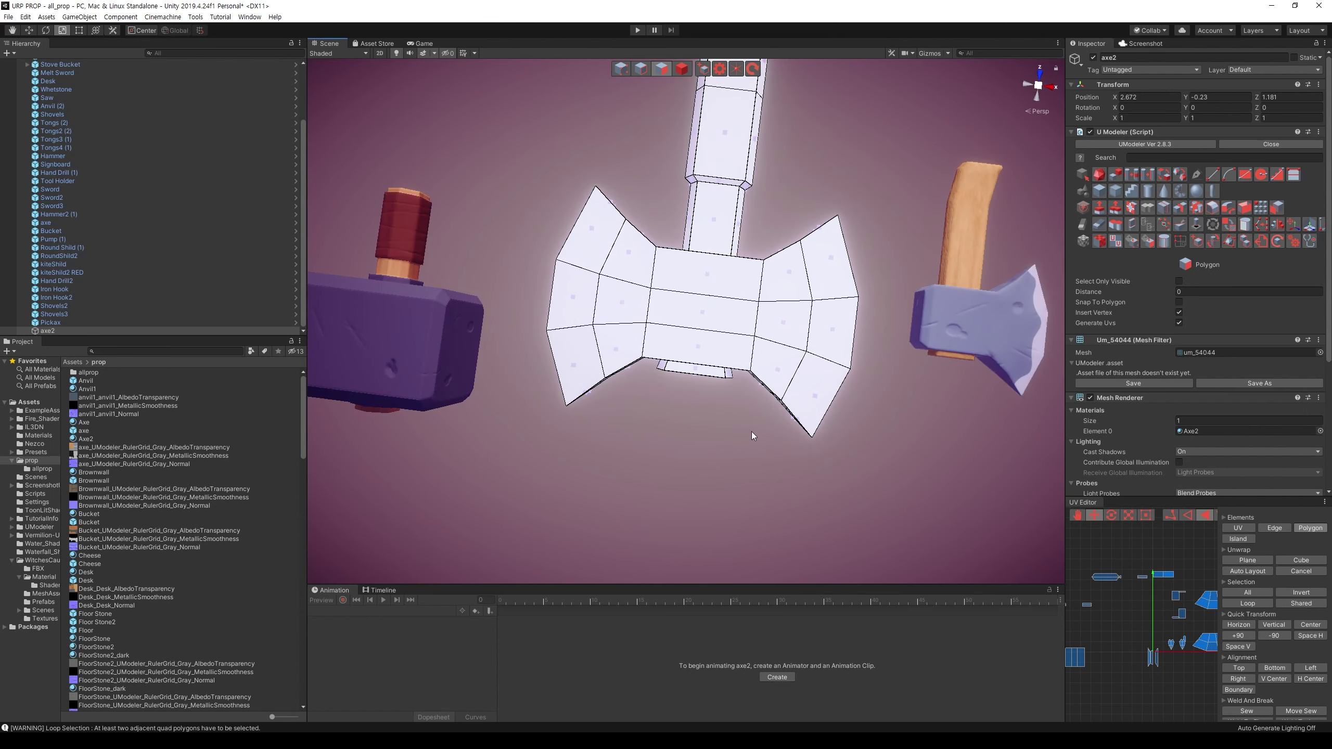
pyautogui.moveTo(753, 434)
pyautogui.keyDown('alt'); pyautogui.mouseDown()
pyautogui.moveTo(796, 425)
pyautogui.moveTo(743, 423)
pyautogui.moveTo(653, 372)
pyautogui.moveTo(743, 239)
pyautogui.moveTo(748, 191)
pyautogui.mouseUp(); pyautogui.keyUp('alt')
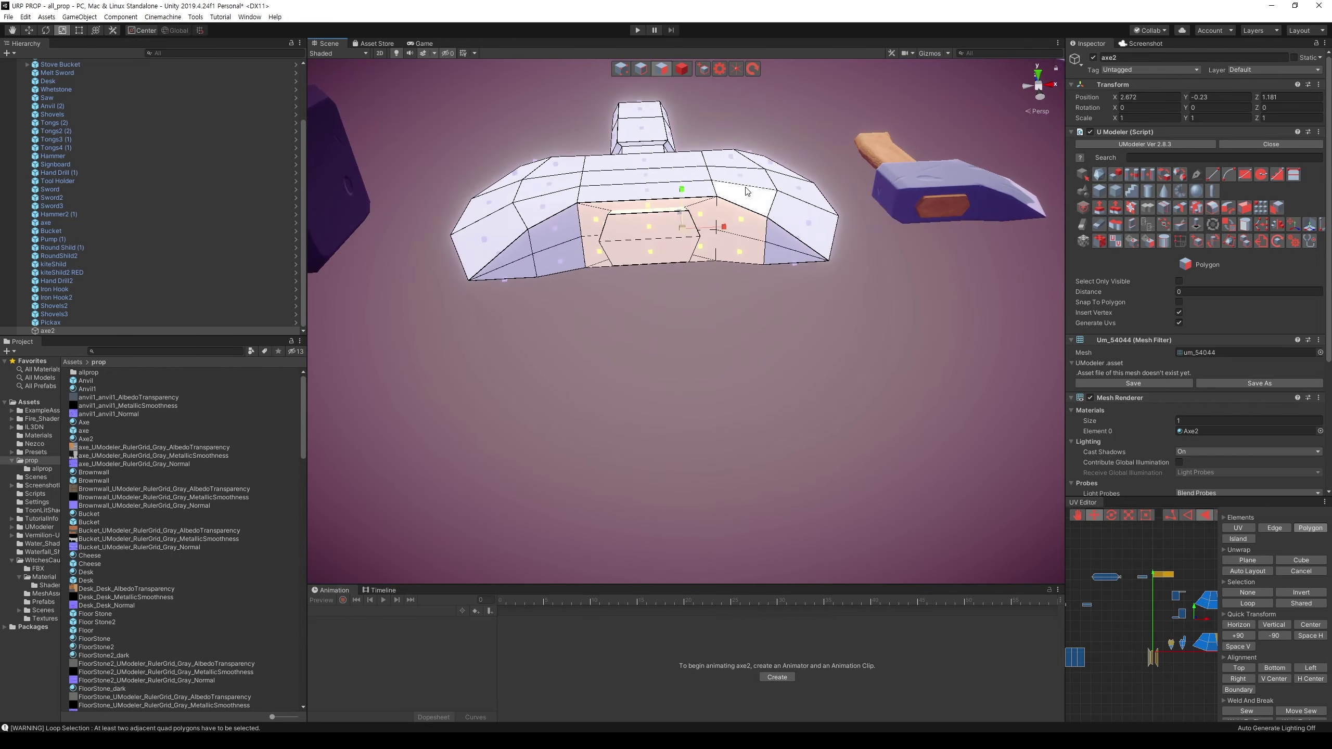
pyautogui.keyDown('ctrl'); pyautogui.moveTo(763, 306); pyautogui.dragTo(725, 174); pyautogui.keyUp('ctrl')
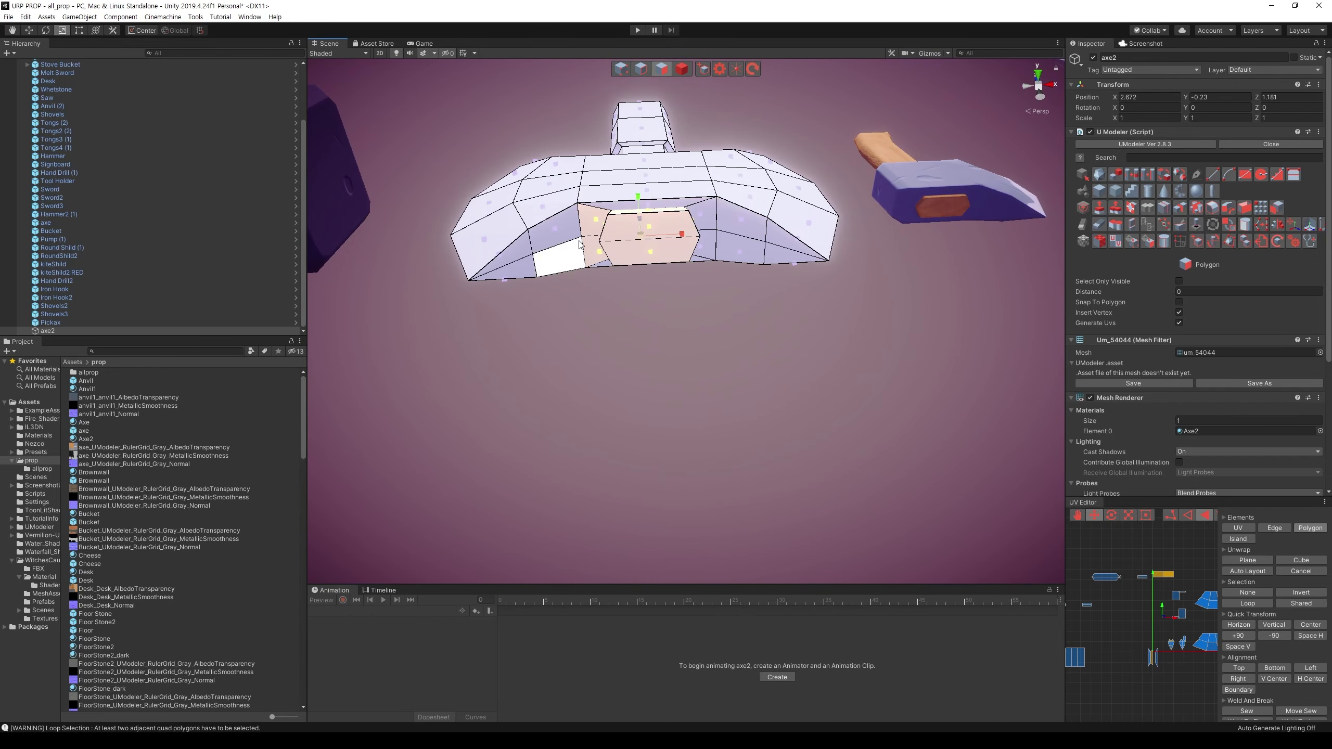
pyautogui.moveTo(628, 328)
pyautogui.keyDown('alt'); pyautogui.mouseDown()
pyautogui.moveTo(803, 125)
pyautogui.moveTo(752, 285)
pyautogui.moveTo(791, 190)
pyautogui.moveTo(791, 277)
pyautogui.moveTo(764, 366)
pyautogui.moveTo(774, 358)
pyautogui.mouseUp(); pyautogui.keyUp('alt')
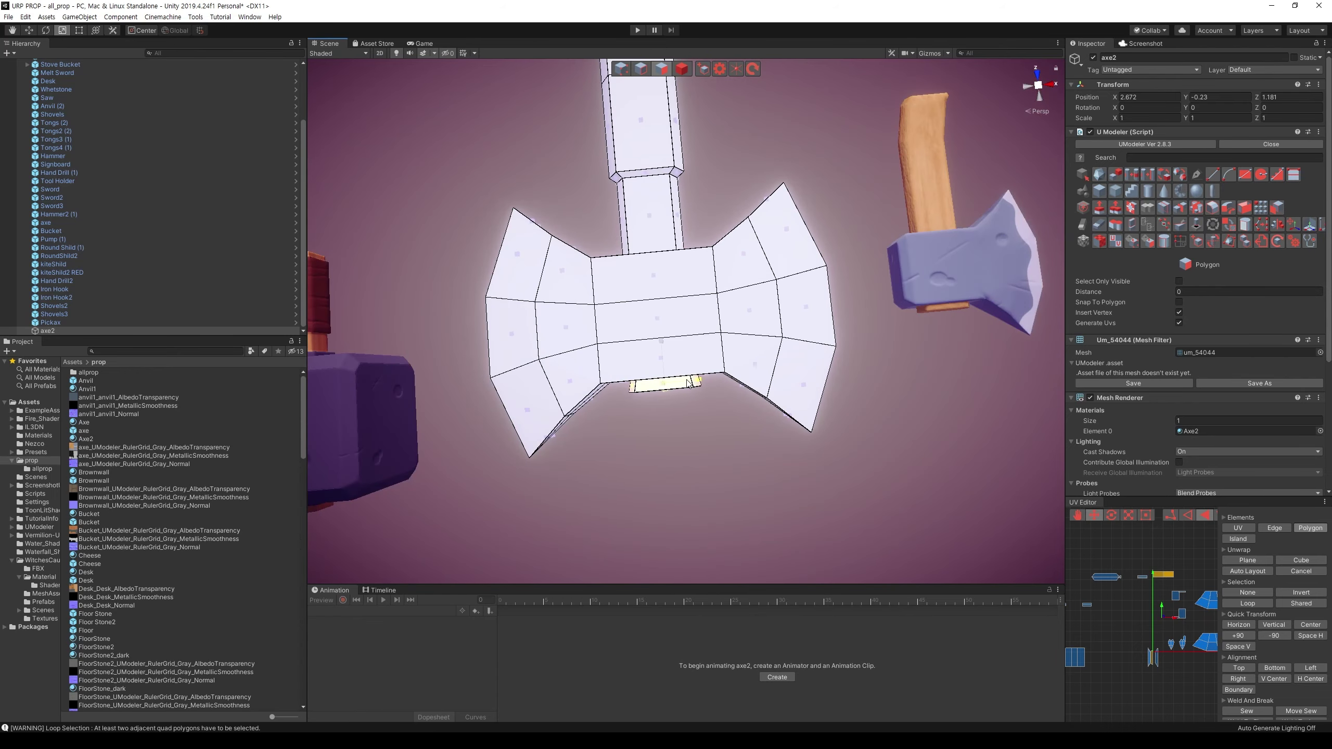
pyautogui.keyDown('alt'); pyautogui.moveTo(733, 454); pyautogui.dragTo(732, 272); pyautogui.keyUp('alt')
pyautogui.click(662, 346)
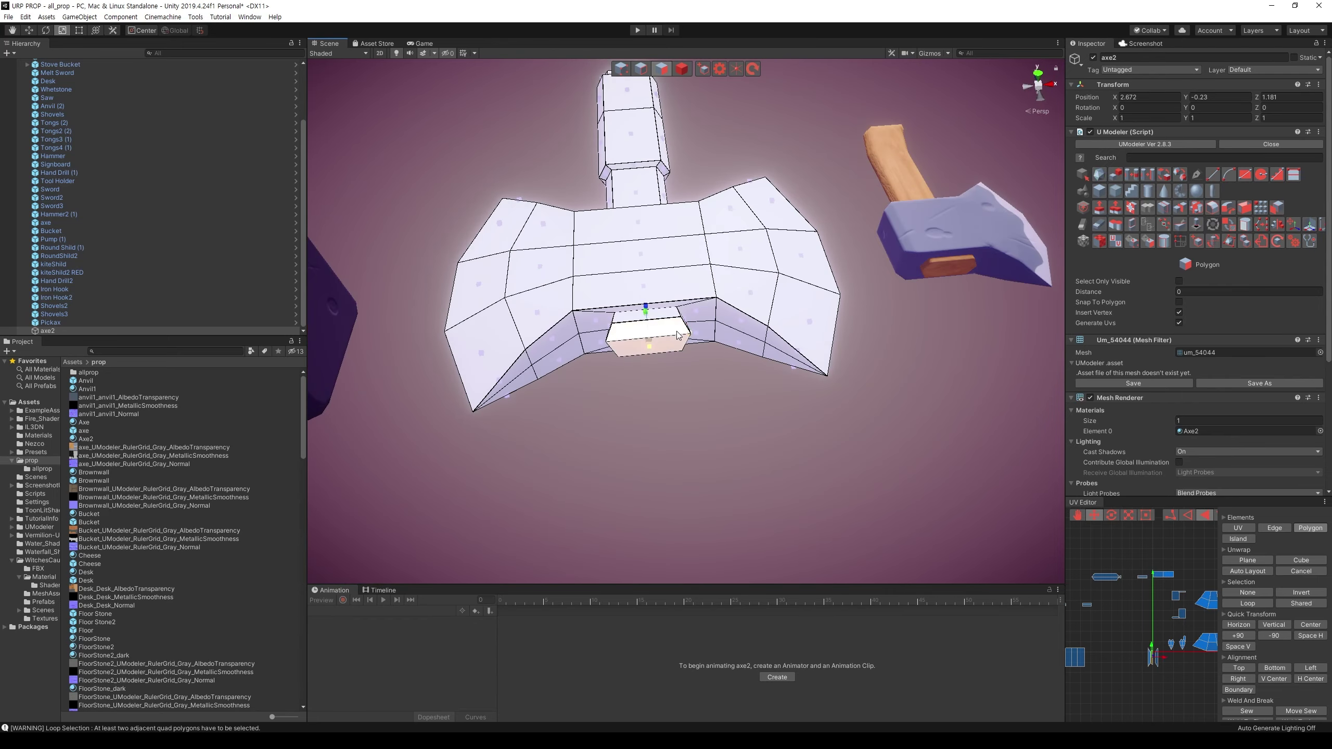
pyautogui.moveTo(674, 339)
pyautogui.keyDown('alt'); pyautogui.mouseDown()
pyautogui.moveTo(755, 466)
pyautogui.moveTo(752, 414)
pyautogui.moveTo(693, 409)
pyautogui.moveTo(948, 437)
pyautogui.mouseUp(); pyautogui.keyUp('alt')
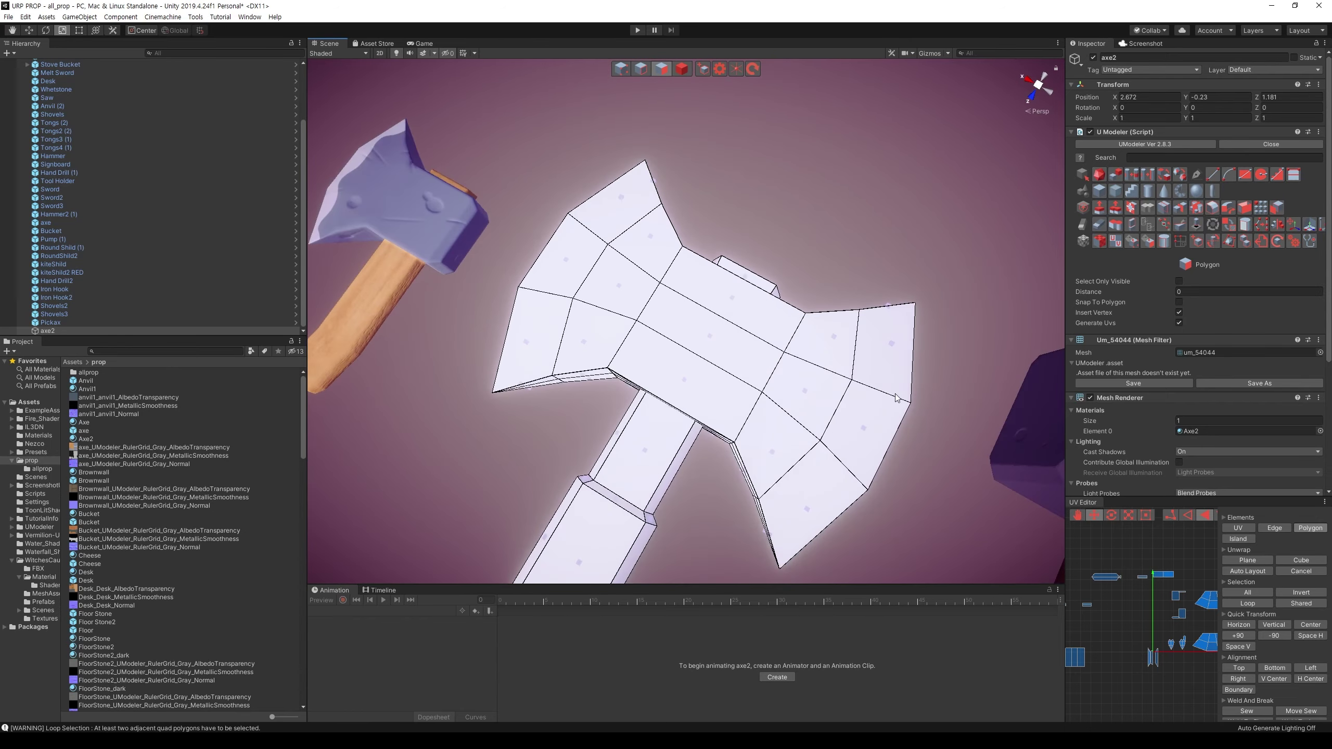
pyautogui.keyDown('alt'); pyautogui.moveTo(948, 437); pyautogui.dragTo(923, 324); pyautogui.keyUp('alt')
pyautogui.scroll(5, 924, 310)
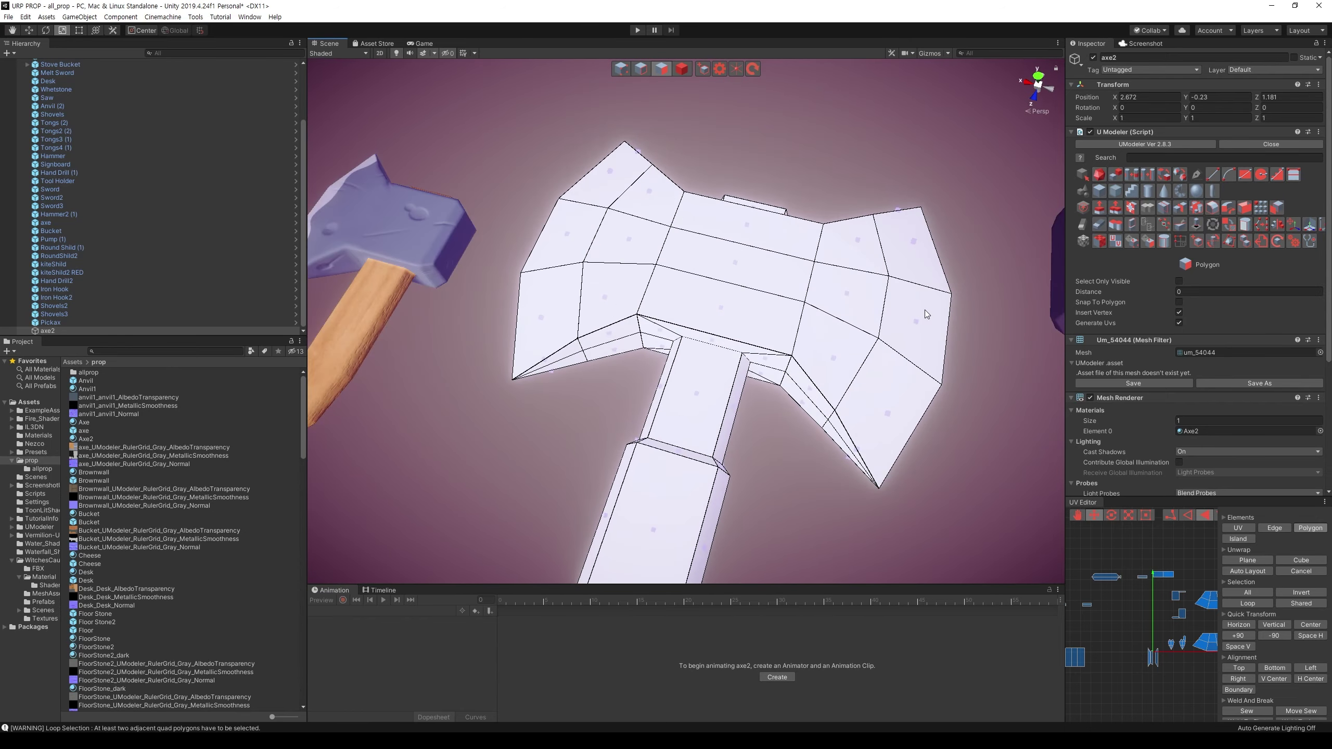
pyautogui.press('r')
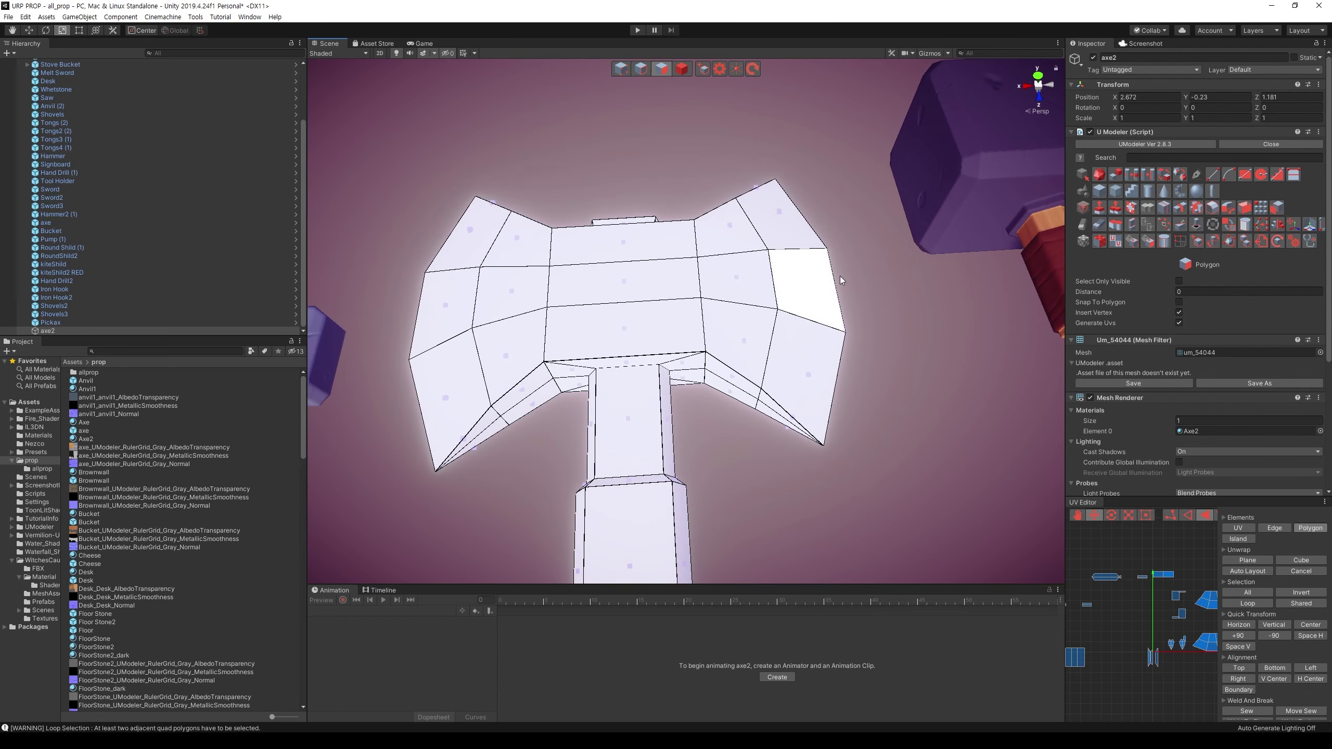
# Step: Insert a vertical edge loop through the right blade
pyautogui.click(1168, 211)
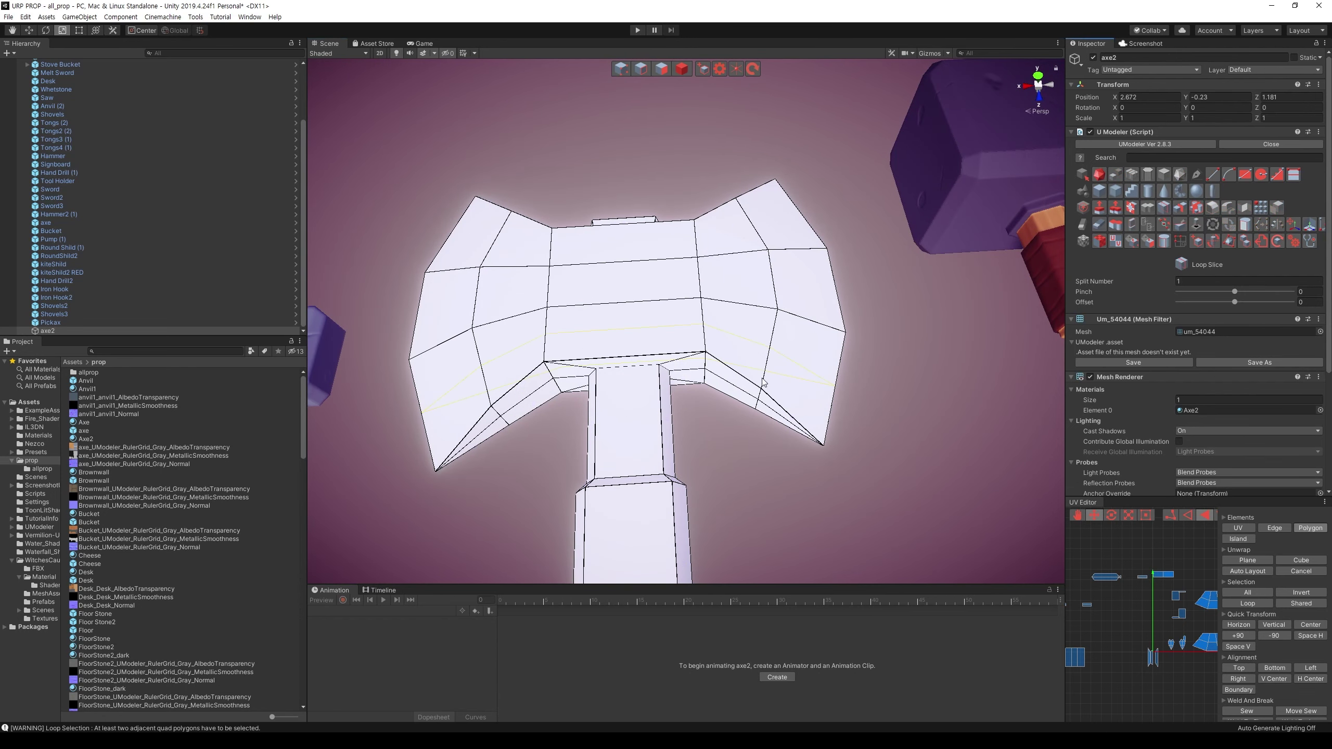
pyautogui.click(742, 329)
pyautogui.click(659, 70)
# Step: Select the middle section beside the handle and scale it inward to narrow it
pyautogui.keyDown('alt'); pyautogui.moveTo(692, 200); pyautogui.dragTo(771, 297); pyautogui.keyUp('alt')
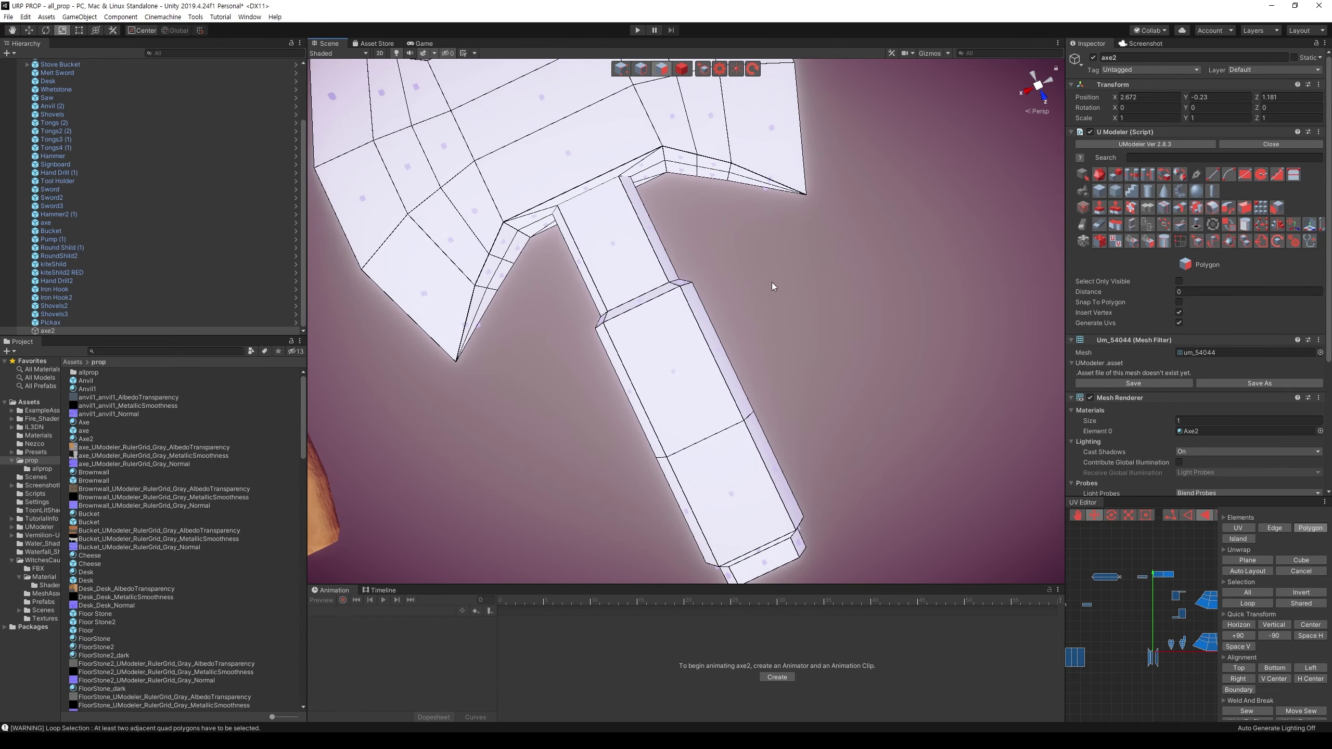
pyautogui.scroll(-5, 772, 284)
pyautogui.scroll(3, 773, 308)
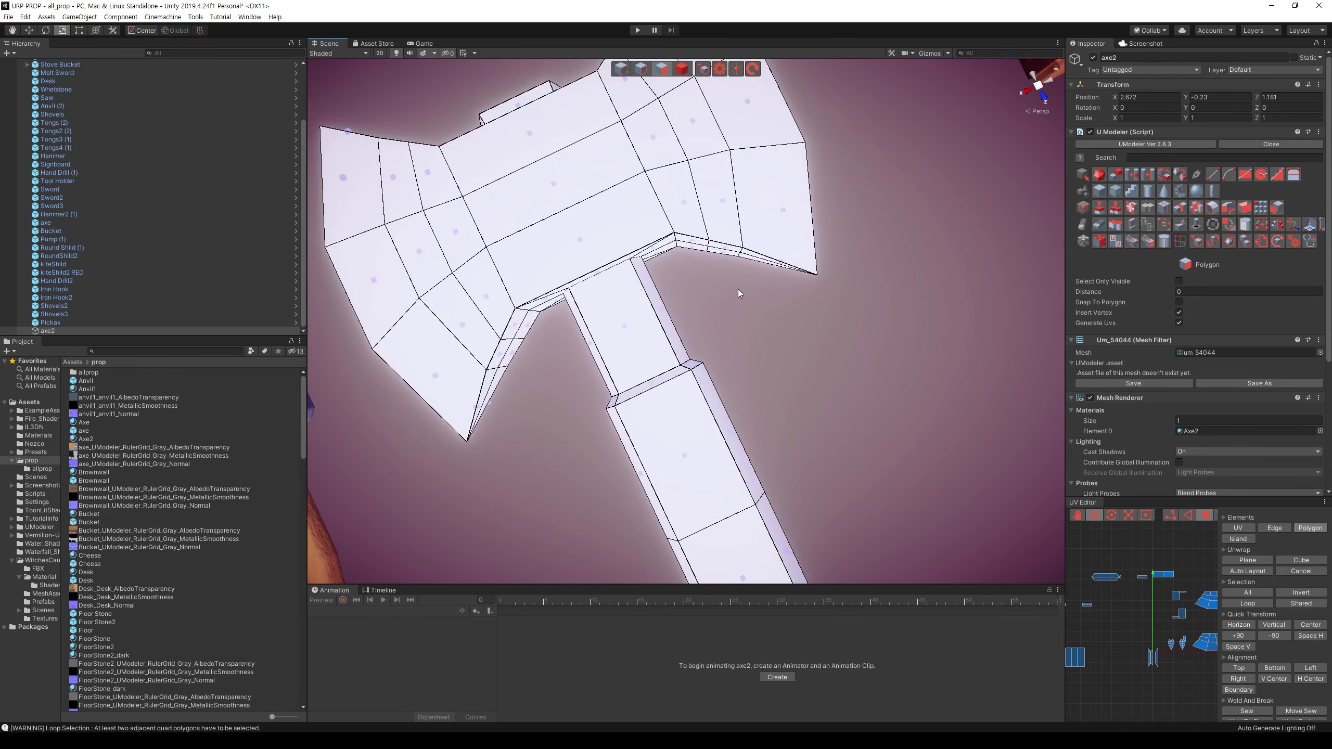
pyautogui.scroll(2, 738, 290)
pyautogui.click(709, 338)
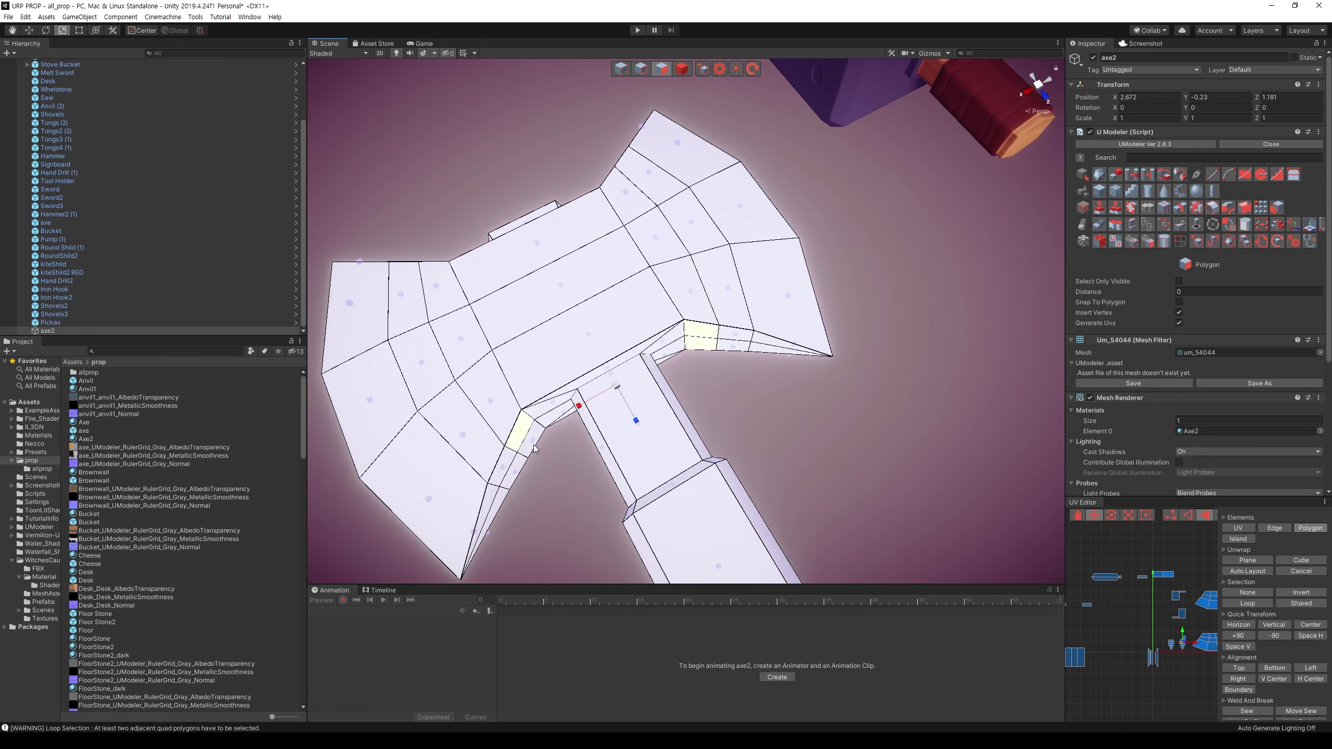
pyautogui.moveTo(509, 461)
pyautogui.keyDown('alt'); pyautogui.mouseDown()
pyautogui.moveTo(900, 366)
pyautogui.moveTo(693, 300)
pyautogui.mouseUp(); pyautogui.keyUp('alt')
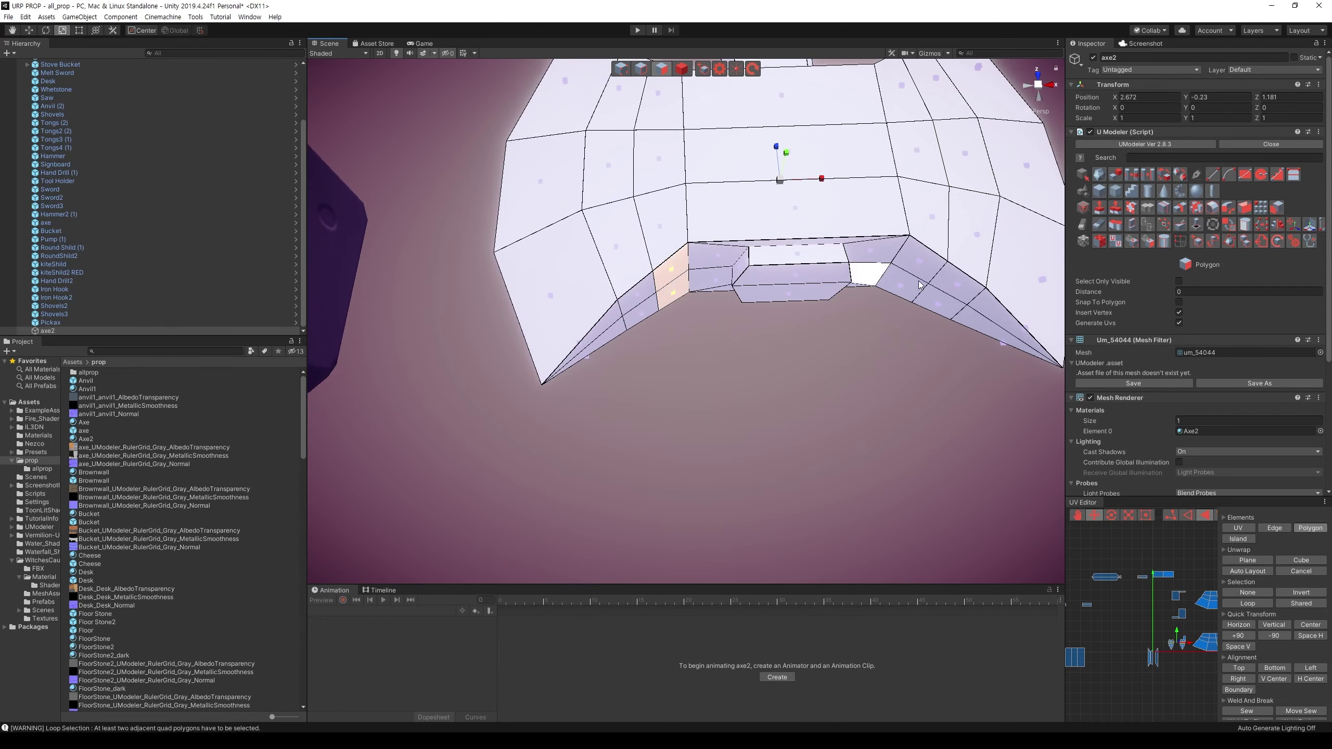
pyautogui.keyDown('alt'); pyautogui.moveTo(905, 298); pyautogui.dragTo(697, 362); pyautogui.keyUp('alt')
pyautogui.press('r')
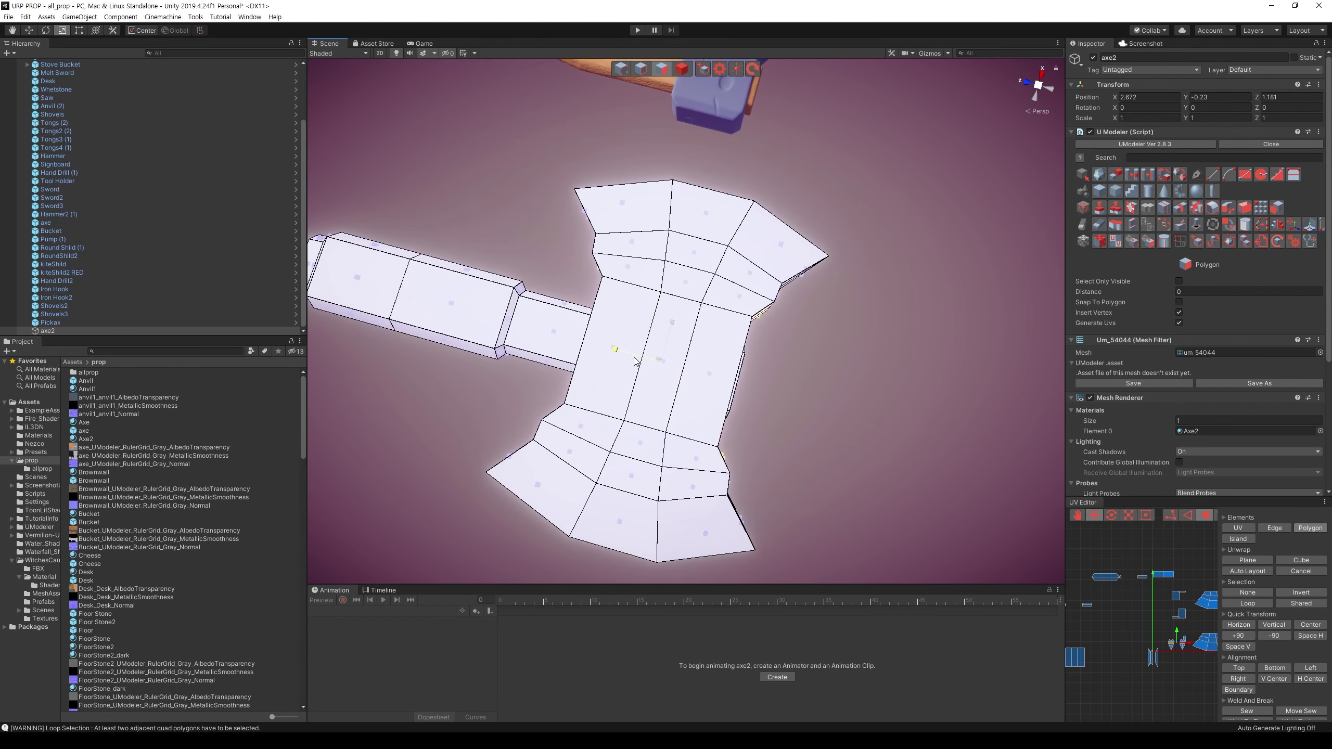
pyautogui.moveTo(634, 362)
pyautogui.mouseDown()
pyautogui.moveTo(626, 298)
pyautogui.moveTo(812, 313)
pyautogui.moveTo(852, 385)
pyautogui.moveTo(882, 320)
pyautogui.mouseUp()
# Step: Select the blade's outer corner triangle faces and spread them wider
pyautogui.click(703, 373)
pyautogui.scroll(3, 812, 312)
pyautogui.scroll(-5, 852, 382)
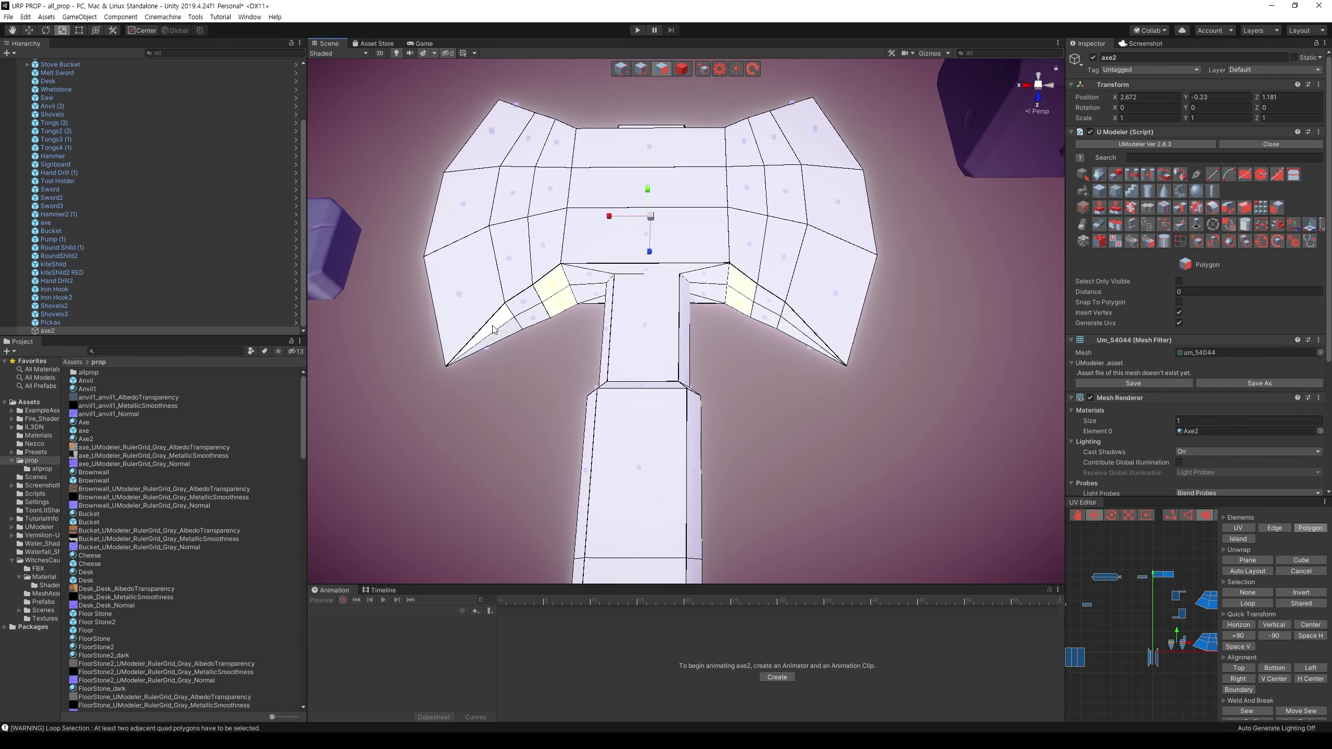
pyautogui.click(493, 329)
pyautogui.keyDown('shift'); pyautogui.click(801, 325); pyautogui.keyUp('shift')
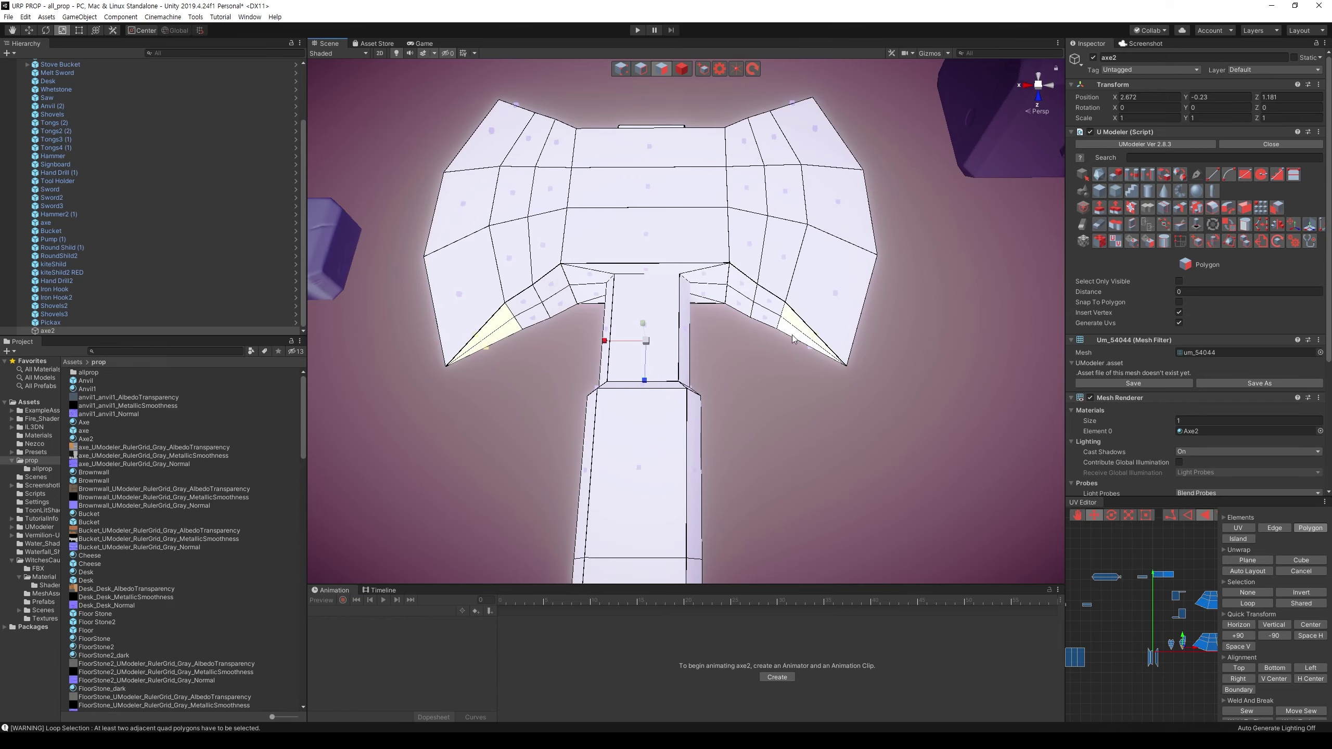
pyautogui.keyDown('alt'); pyautogui.moveTo(793, 338); pyautogui.dragTo(665, 361); pyautogui.keyUp('alt')
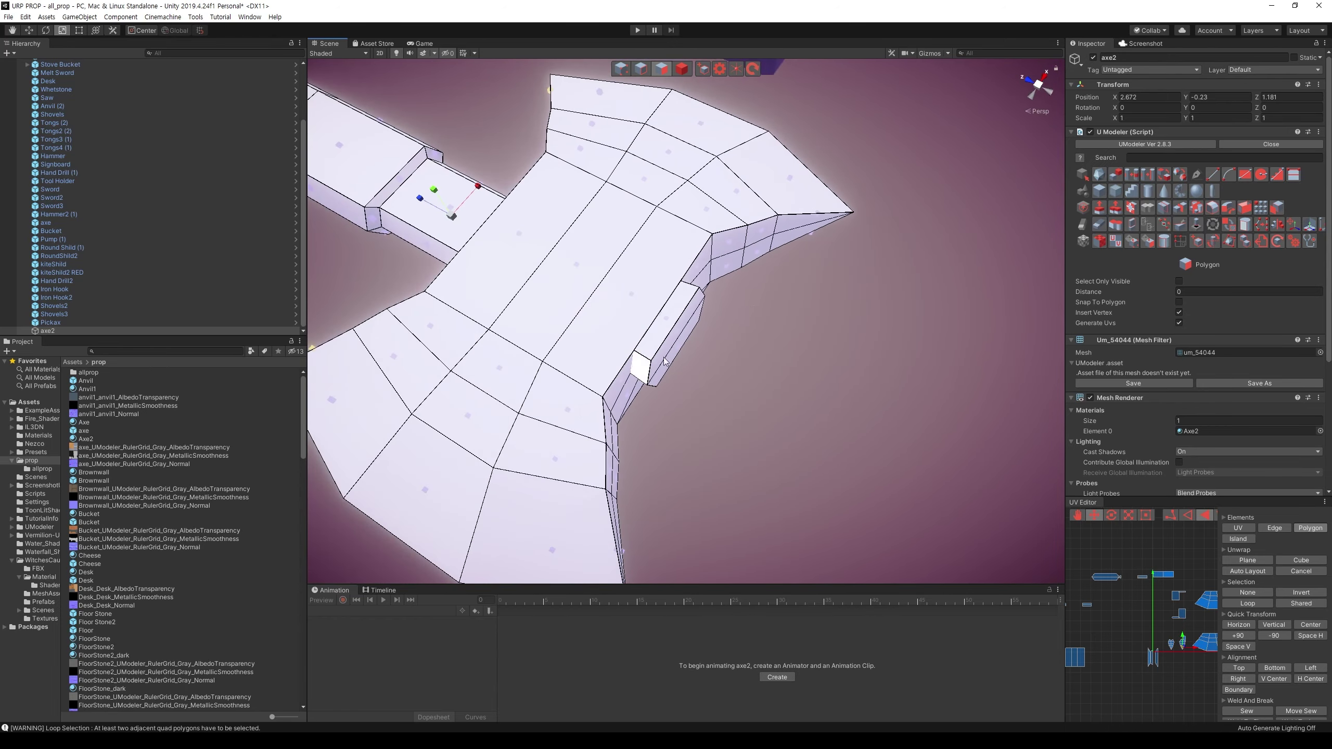
pyautogui.moveTo(791, 244)
pyautogui.keyDown('alt'); pyautogui.mouseDown()
pyautogui.moveTo(616, 312)
pyautogui.moveTo(758, 387)
pyautogui.mouseUp(); pyautogui.keyUp('alt')
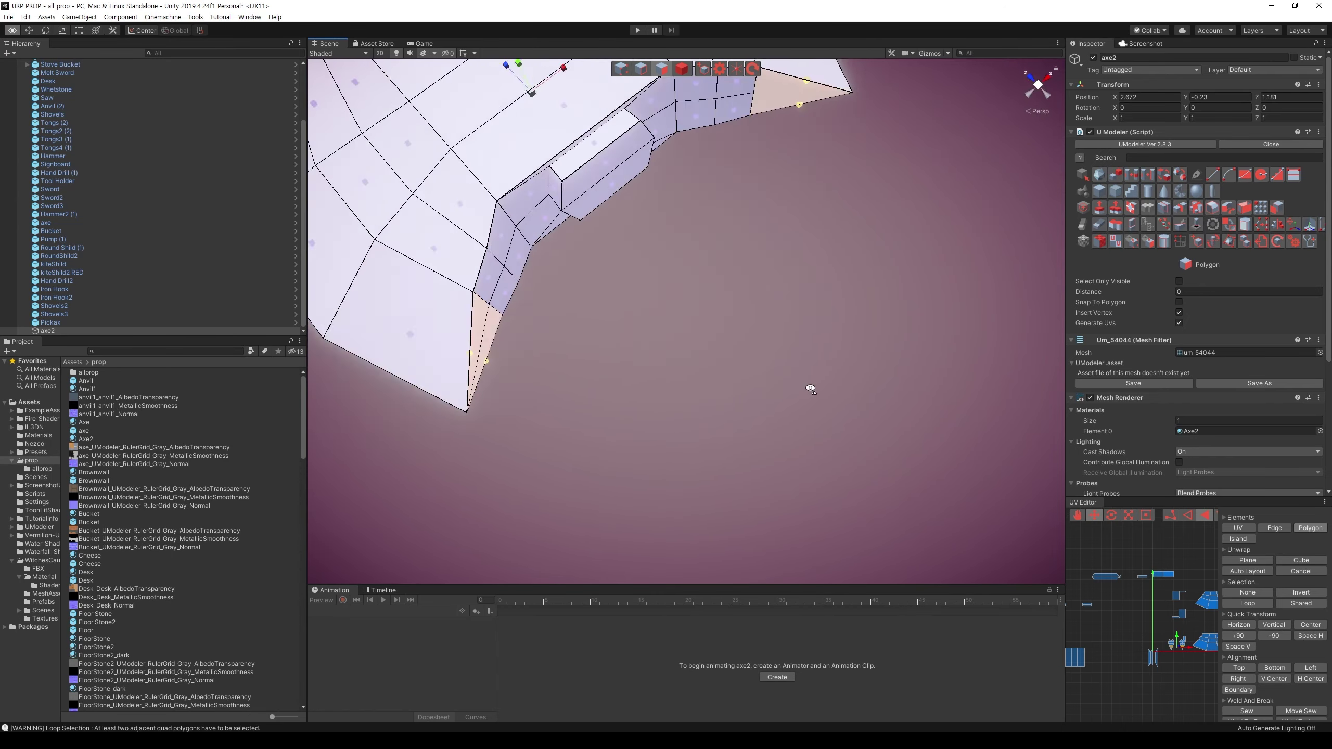
pyautogui.click(635, 330)
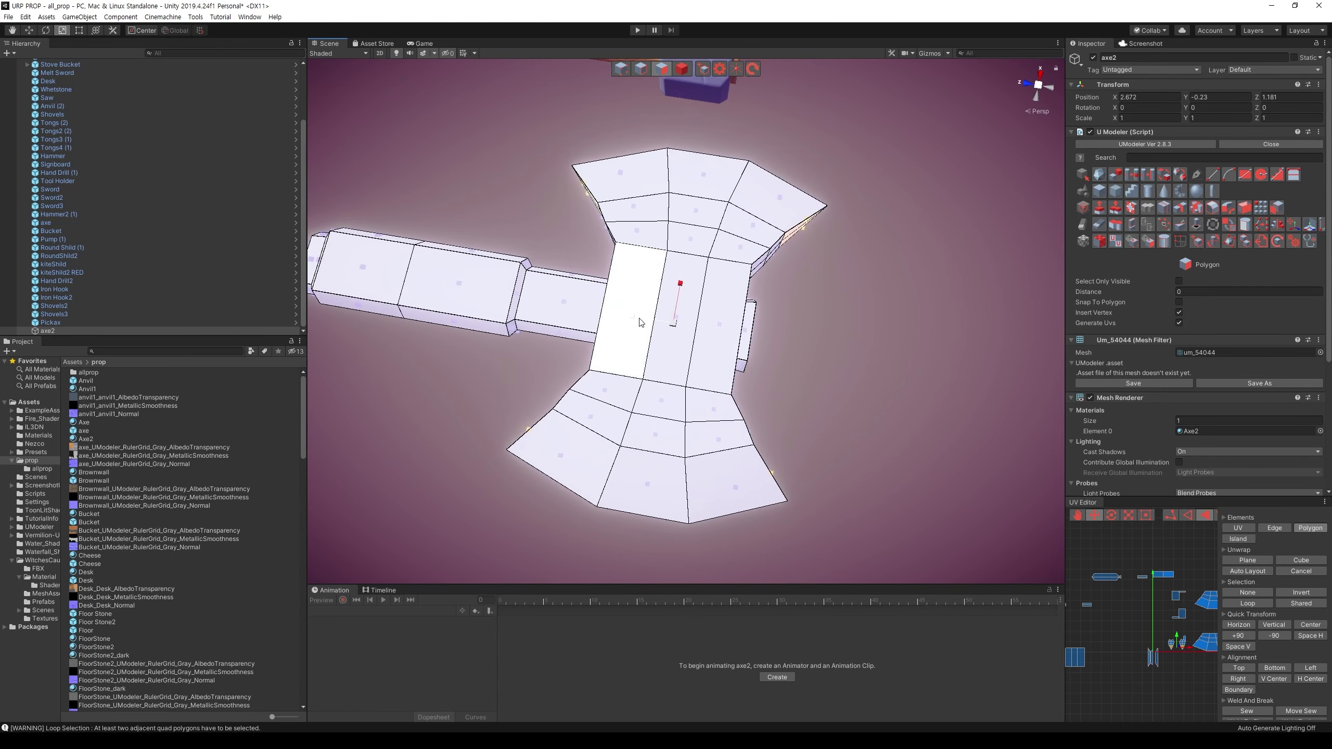
pyautogui.hotkey('ctrl', 'z')
pyautogui.hotkey('ctrl', 'z')
pyautogui.hotkey('ctrl', 'z')
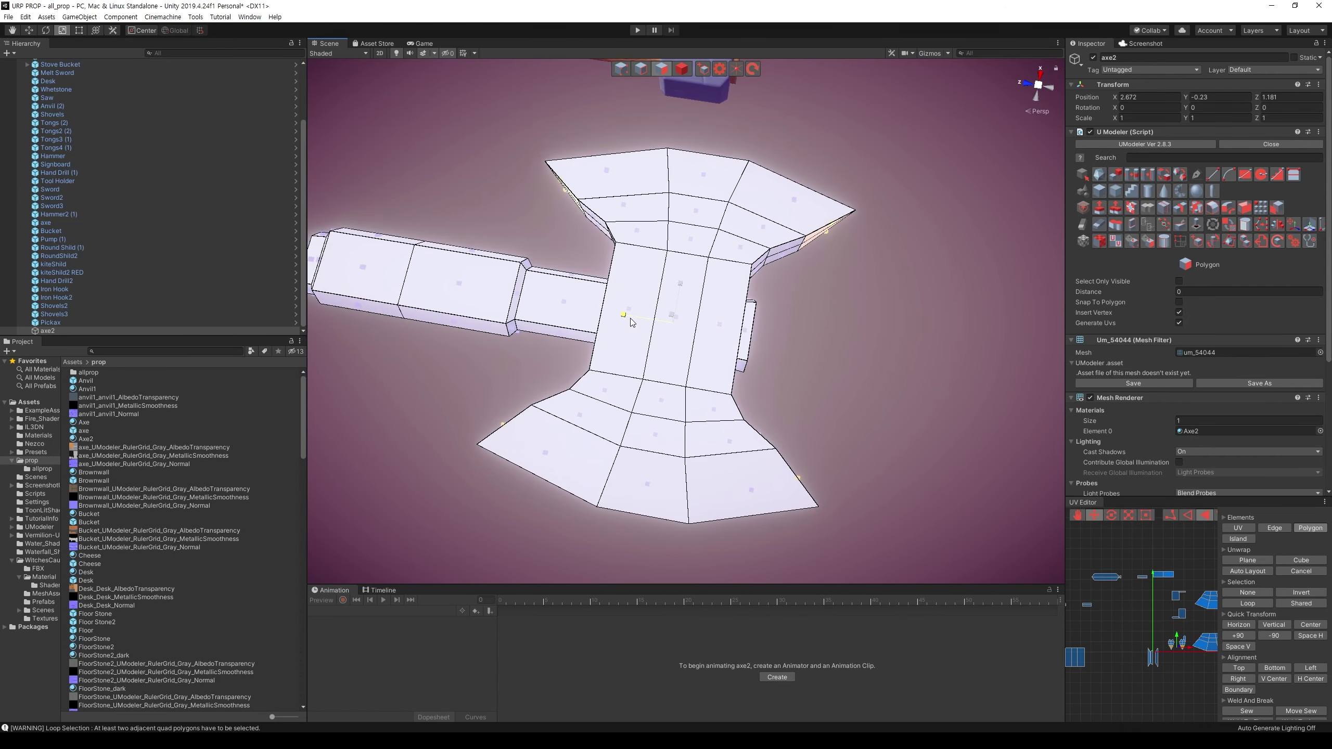
pyautogui.moveTo(631, 318)
pyautogui.keyDown('alt'); pyautogui.mouseDown()
pyautogui.moveTo(660, 197)
pyautogui.moveTo(715, 231)
pyautogui.mouseUp(); pyautogui.keyUp('alt')
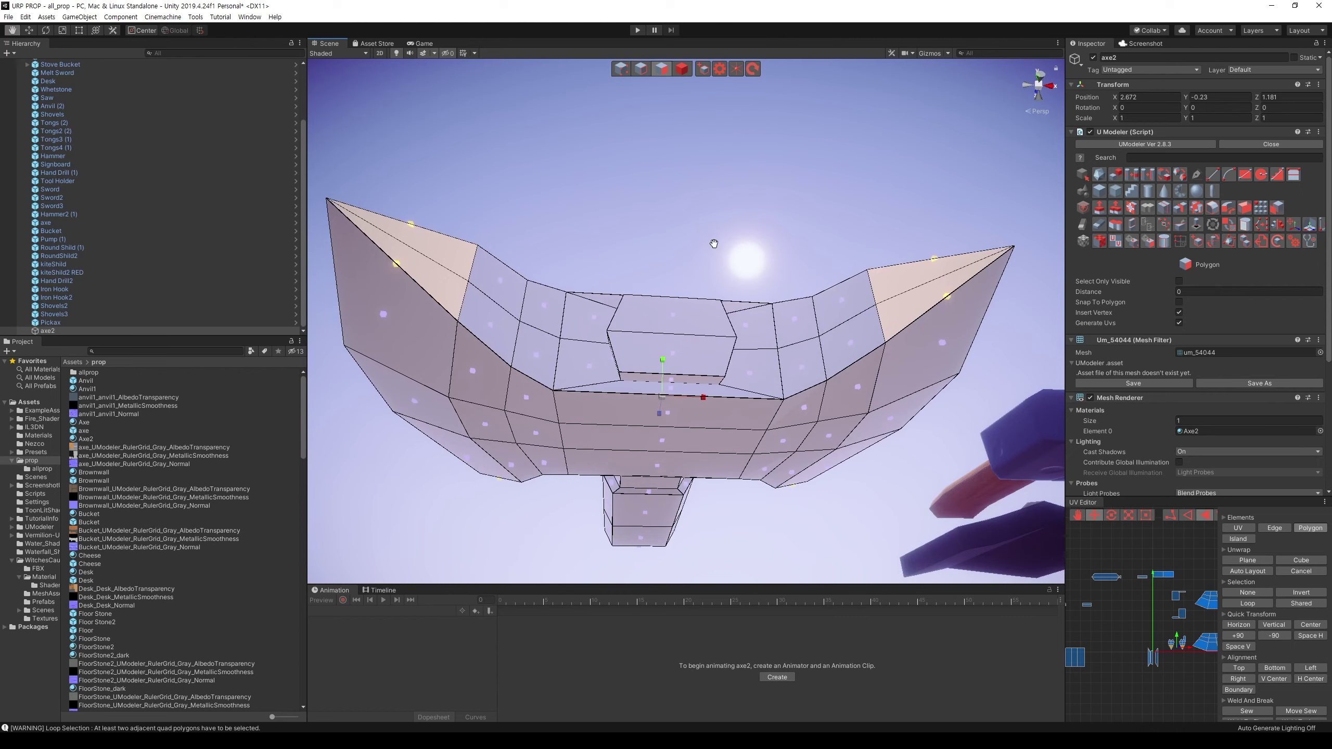
# Step: In Edge mode, shift-select the edge loops running along both blade edges
pyautogui.click(646, 73)
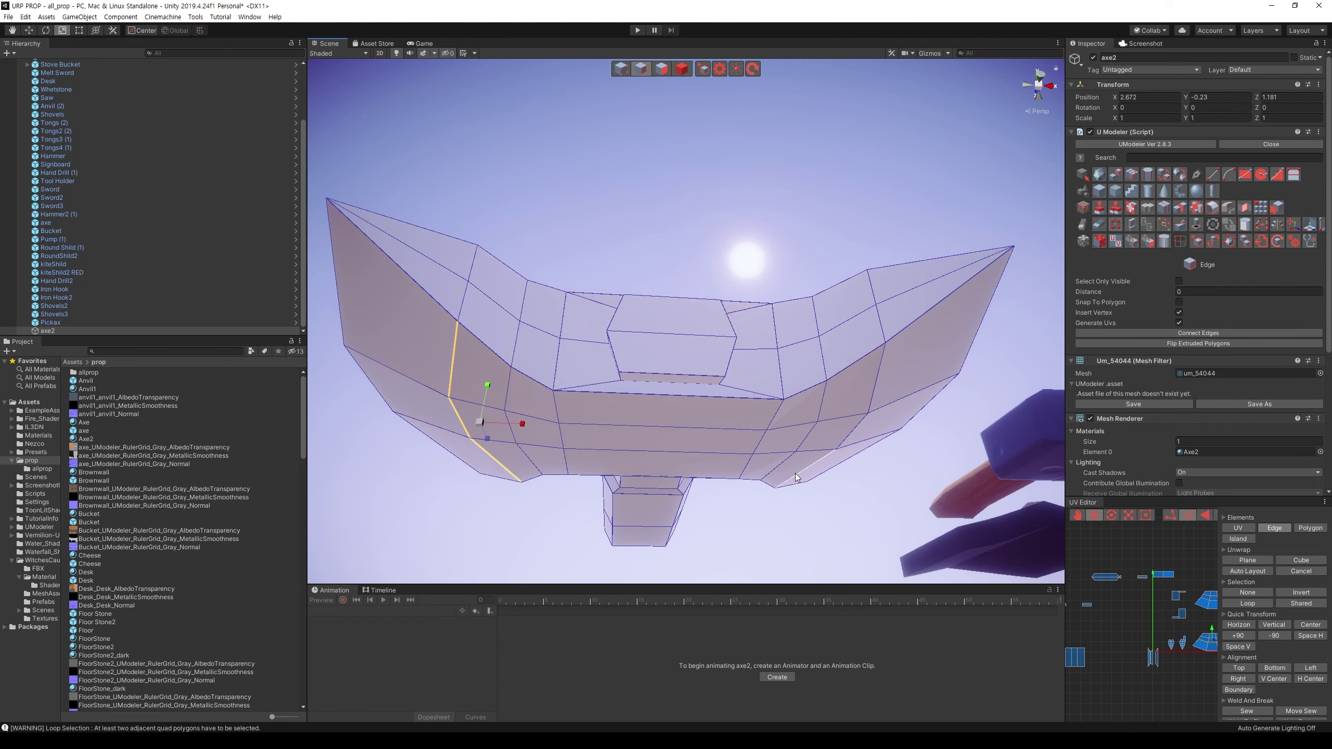
pyautogui.keyDown('alt'); pyautogui.moveTo(873, 385); pyautogui.dragTo(885, 467); pyautogui.keyUp('alt')
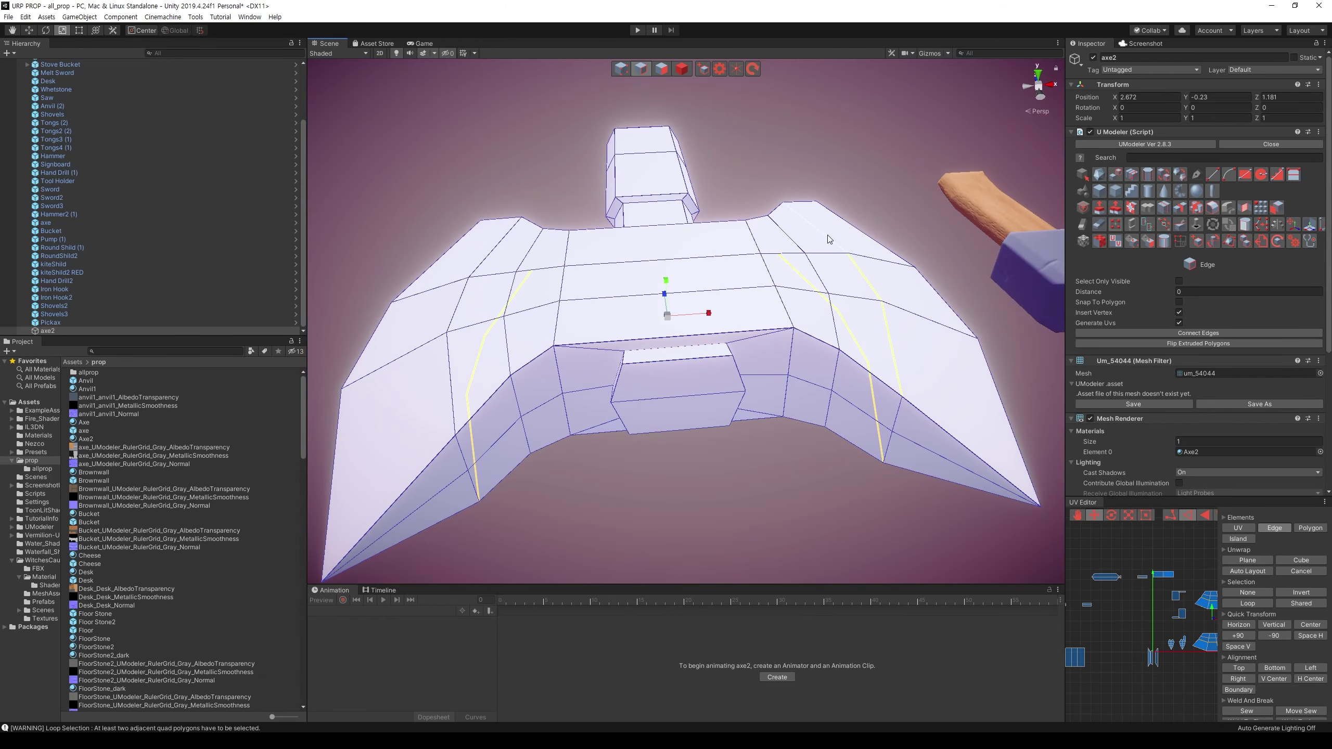
pyautogui.keyDown('shift'); pyautogui.click(458, 310); pyautogui.keyUp('shift')
pyautogui.moveTo(571, 442)
pyautogui.keyDown('alt'); pyautogui.mouseDown()
pyautogui.moveTo(563, 368)
pyautogui.moveTo(610, 278)
pyautogui.moveTo(567, 269)
pyautogui.moveTo(812, 319)
pyautogui.moveTo(762, 407)
pyautogui.moveTo(854, 330)
pyautogui.moveTo(765, 445)
pyautogui.moveTo(706, 438)
pyautogui.moveTo(790, 416)
pyautogui.mouseUp(); pyautogui.keyUp('alt')
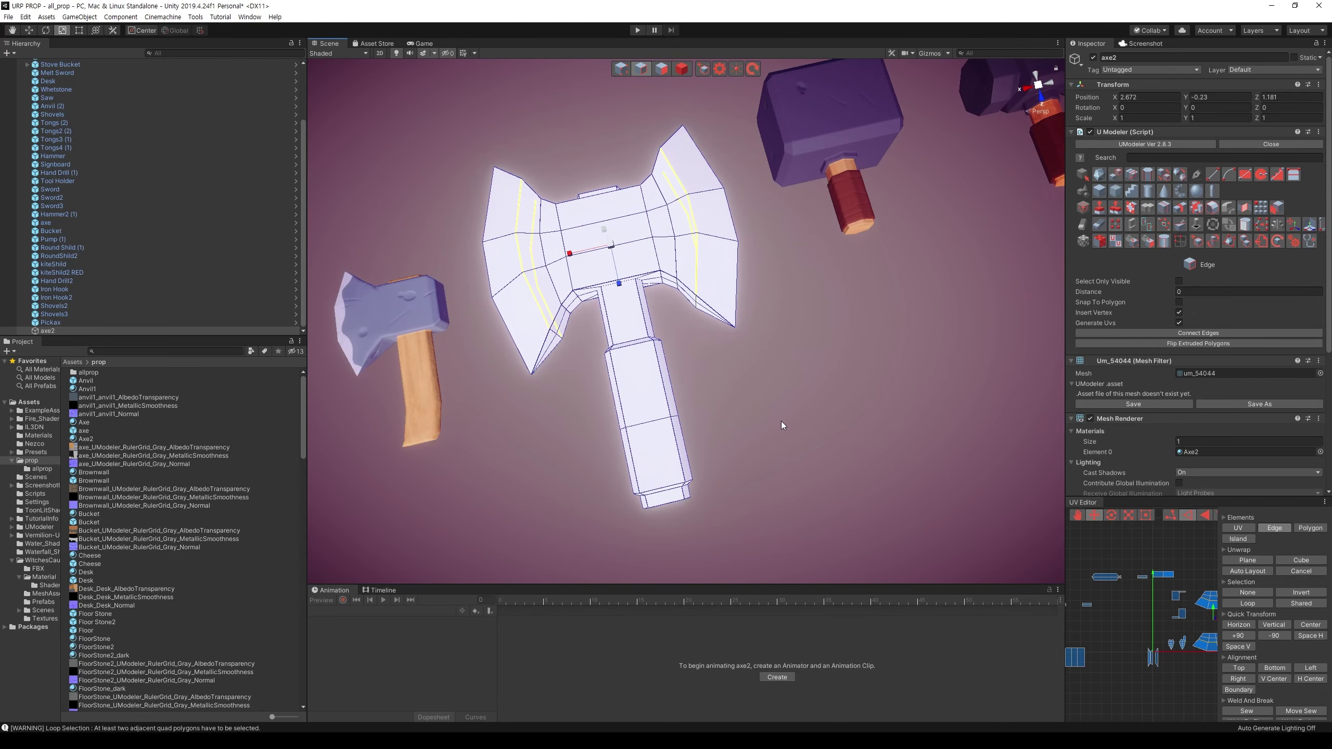
# Step: Zoom out to see the axe among nearby props, then frame axe2 with F
pyautogui.moveTo(775, 425)
pyautogui.keyDown('alt'); pyautogui.mouseDown()
pyautogui.moveTo(950, 480)
pyautogui.moveTo(939, 318)
pyautogui.moveTo(895, 279)
pyautogui.mouseUp(); pyautogui.keyUp('alt')
pyautogui.scroll(-3, 895, 279)
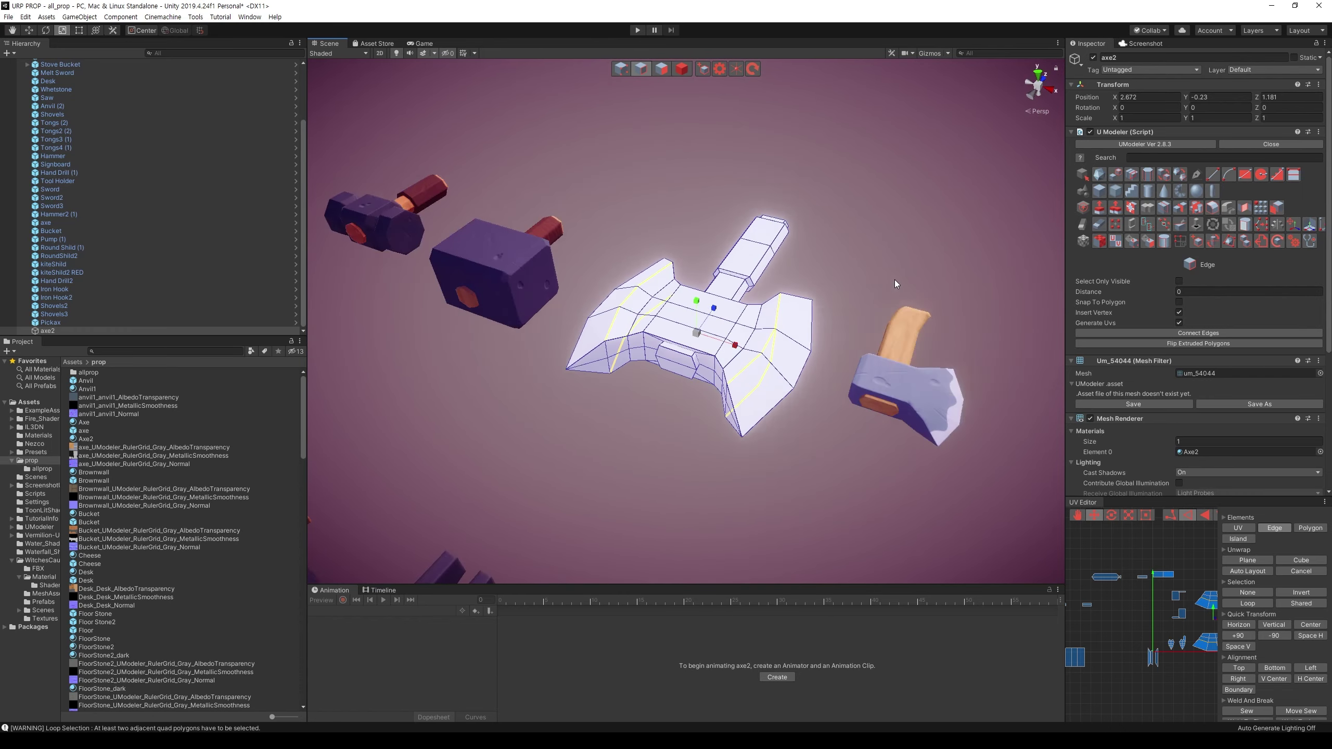
pyautogui.moveTo(895, 279); pyautogui.dragTo(918, 249, button='middle')
pyautogui.keyDown('alt'); pyautogui.moveTo(918, 249); pyautogui.dragTo(698, 472); pyautogui.keyUp('alt')
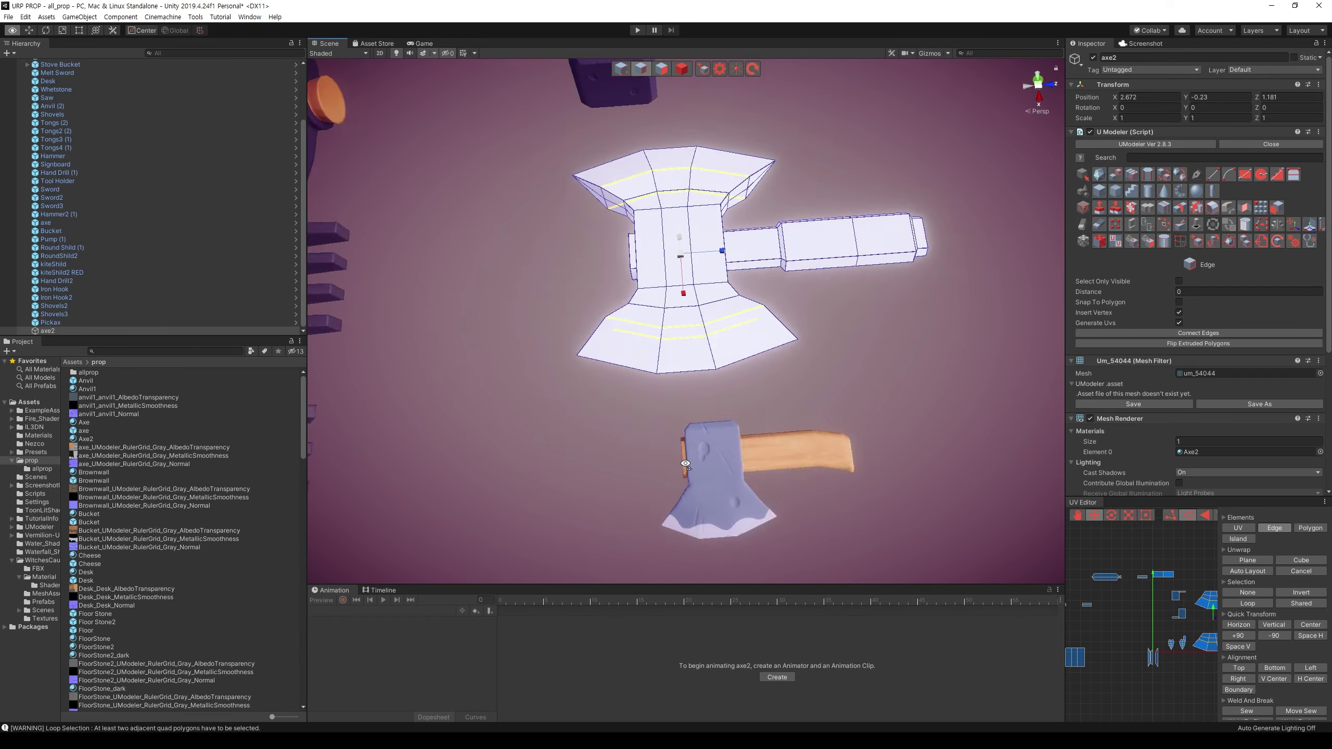
pyautogui.scroll(-5, 717, 464)
pyautogui.moveTo(717, 465); pyautogui.dragTo(789, 383, button='middle')
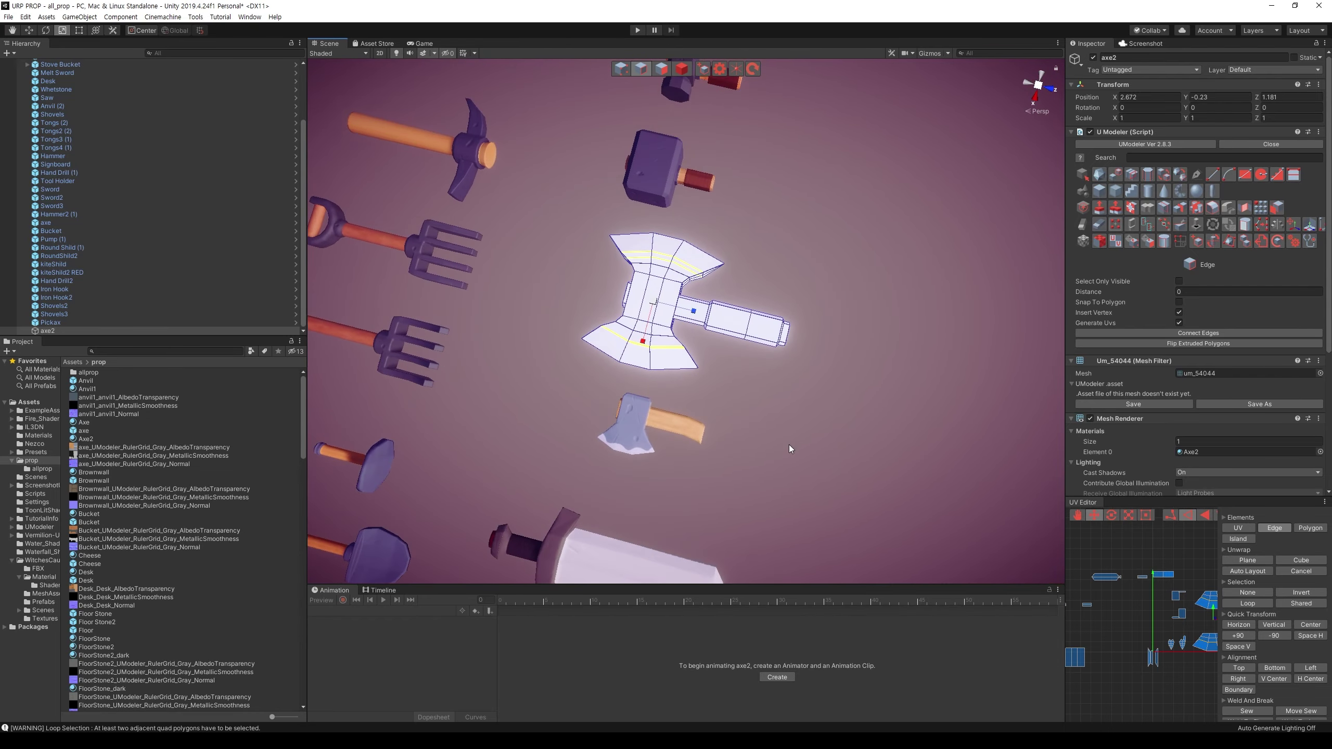
pyautogui.press('f')
pyautogui.moveTo(779, 455)
pyautogui.keyDown('alt'); pyautogui.mouseDown()
pyautogui.moveTo(666, 437)
pyautogui.moveTo(612, 385)
pyautogui.moveTo(641, 421)
pyautogui.moveTo(737, 467)
pyautogui.mouseUp(); pyautogui.keyUp('alt')
# Step: In Vertex mode, box-select the vertices at the handle's bottom, then deselect them
pyautogui.press('1')
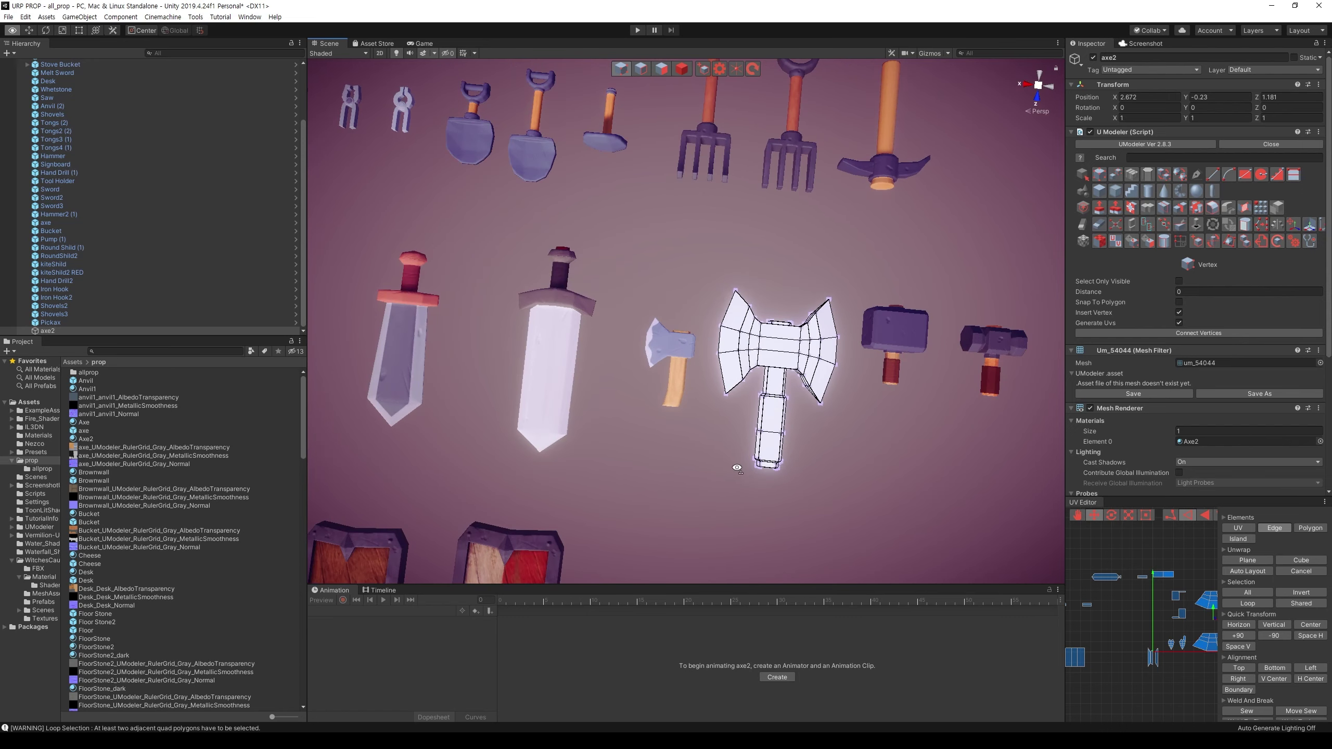
pyautogui.moveTo(813, 494)
pyautogui.mouseDown()
pyautogui.moveTo(742, 423)
pyautogui.moveTo(848, 431)
pyautogui.mouseUp()
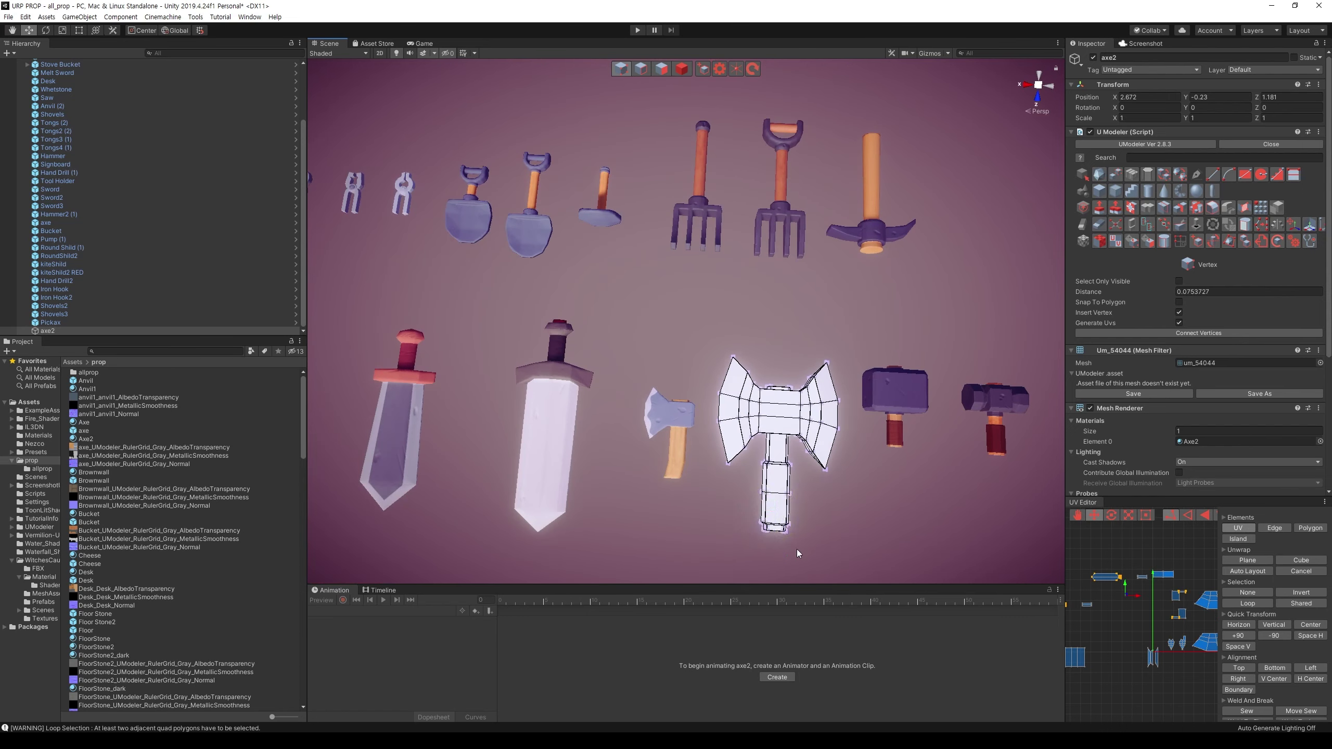
pyautogui.moveTo(742, 519); pyautogui.dragTo(741, 517)
pyautogui.moveTo(798, 560); pyautogui.dragTo(758, 476)
pyautogui.moveTo(755, 457); pyautogui.dragTo(755, 455)
pyautogui.click(775, 536)
pyautogui.moveTo(870, 540); pyautogui.dragTo(872, 509, button='middle')
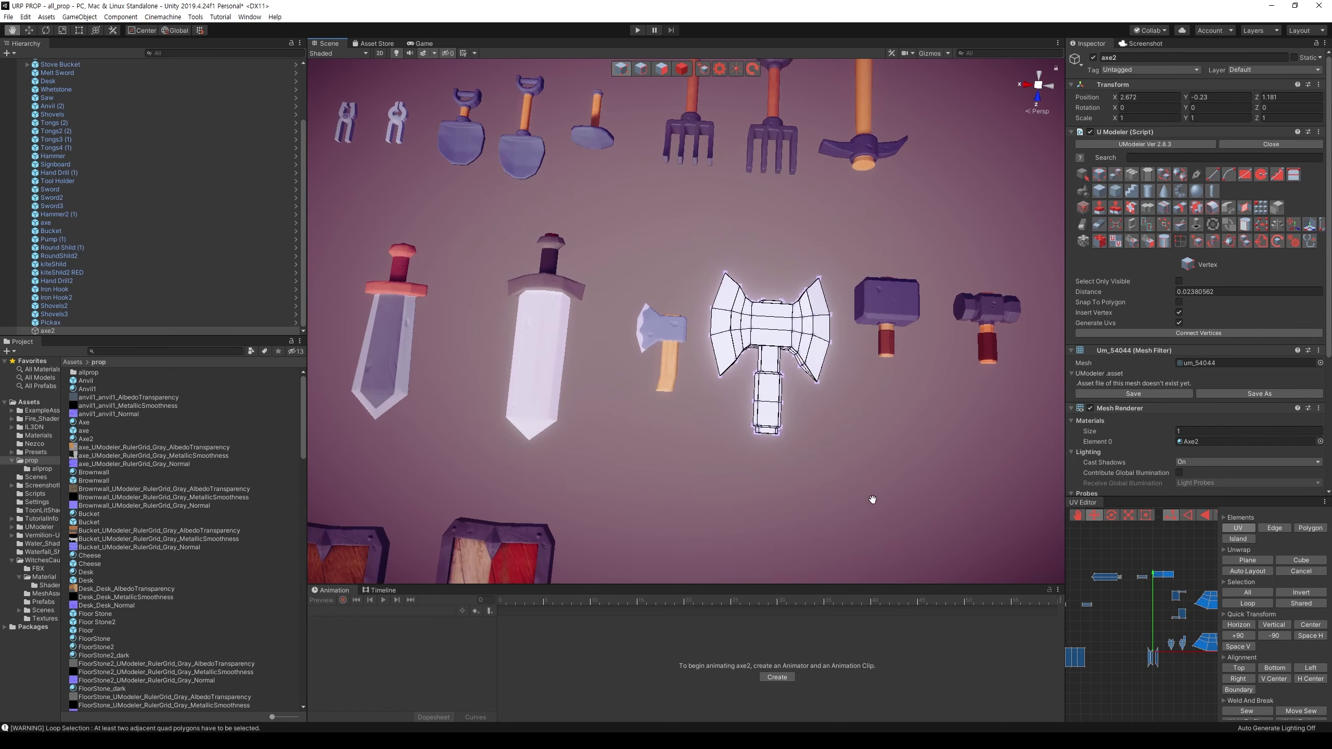
pyautogui.moveTo(824, 509); pyautogui.dragTo(737, 455)
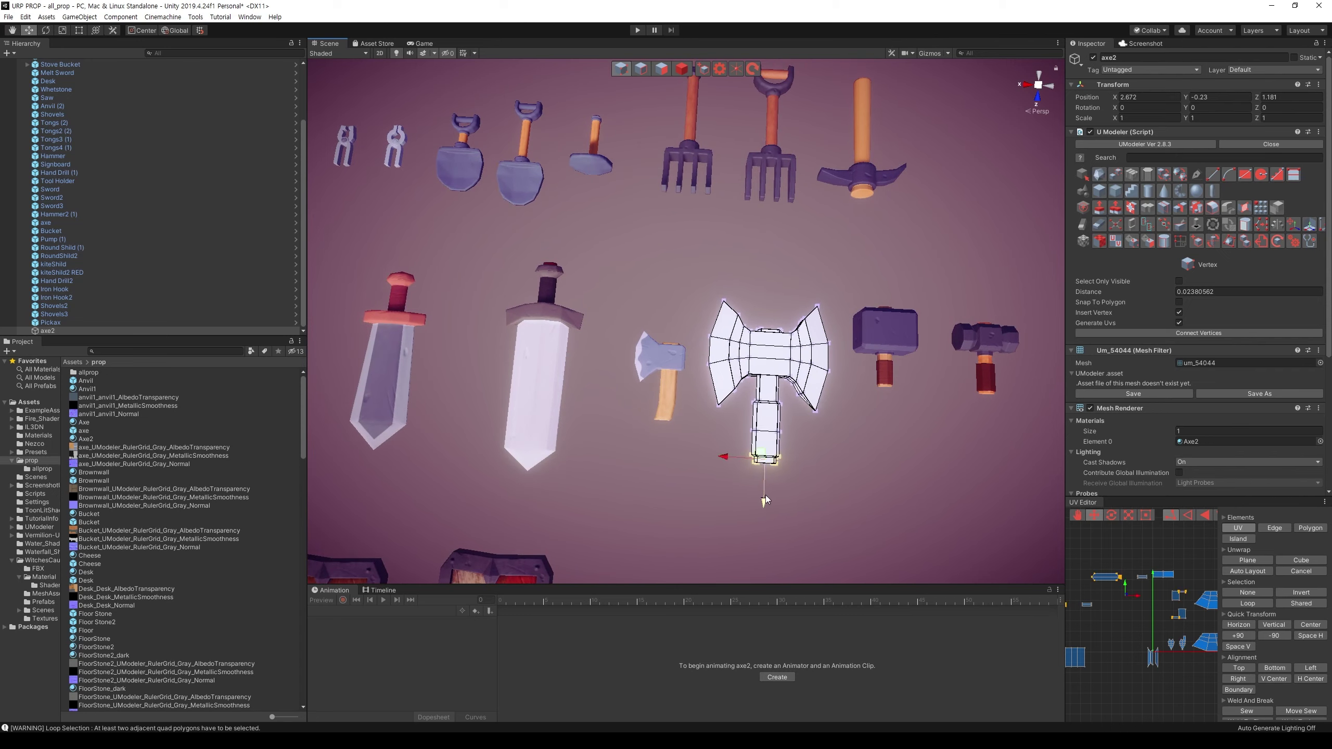
pyautogui.click(828, 499)
# Step: Return to Object mode and select the axe2 object in the Scene view
pyautogui.scroll(-2, 850, 486)
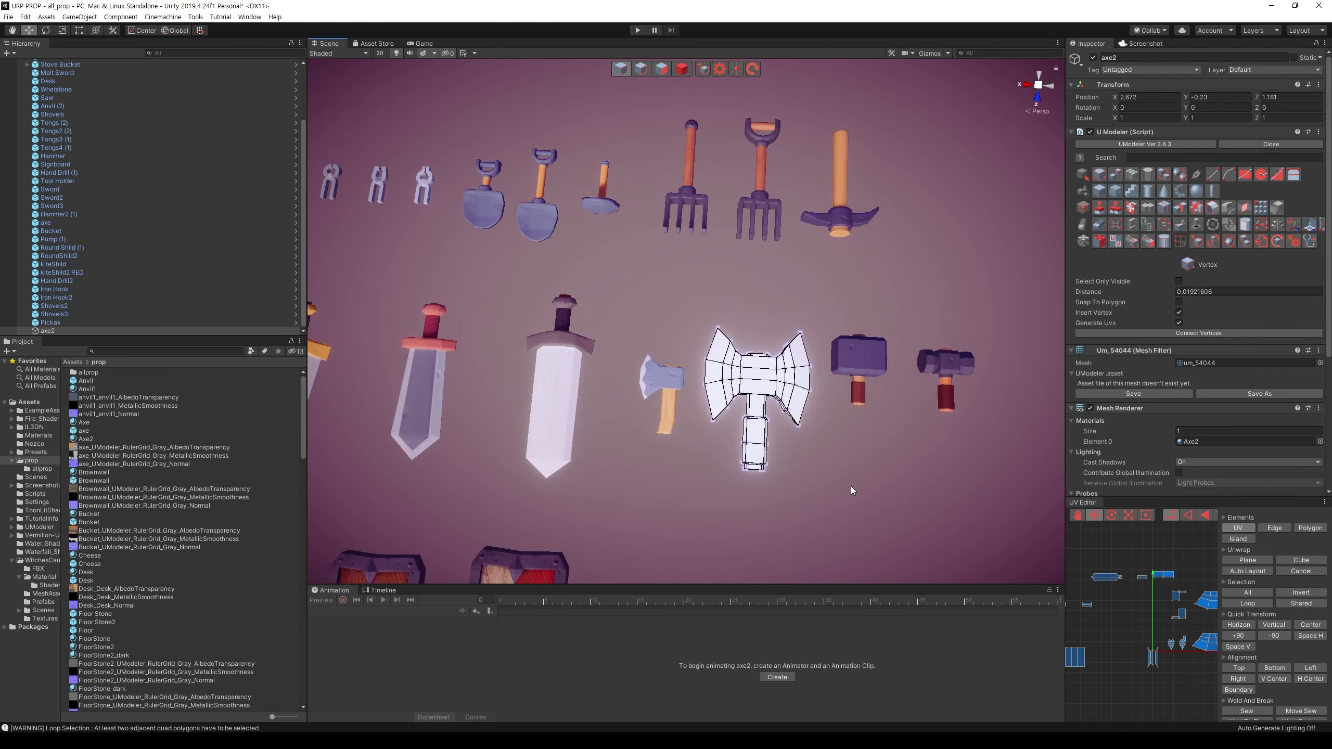
pyautogui.moveTo(850, 494); pyautogui.dragTo(961, 466, button='middle')
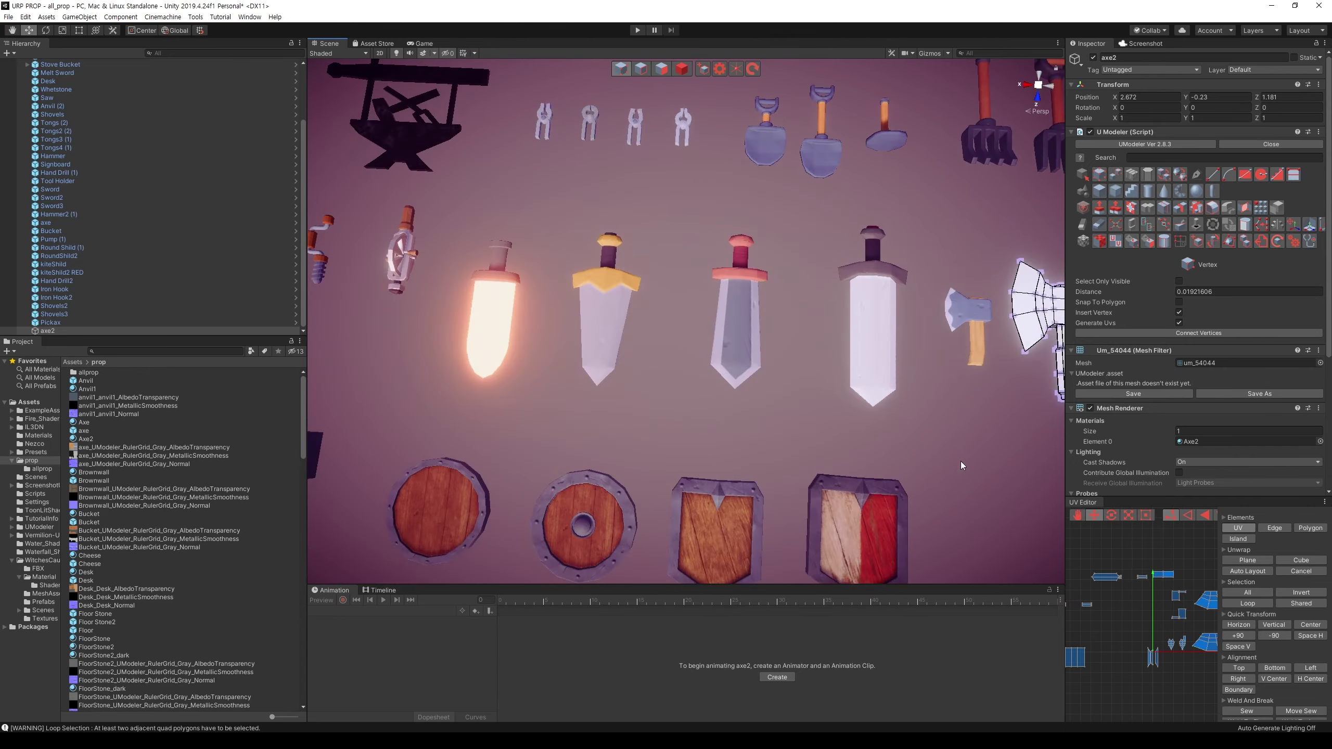
pyautogui.keyDown('alt'); pyautogui.moveTo(961, 465); pyautogui.dragTo(834, 354); pyautogui.keyUp('alt')
pyautogui.scroll(3, 833, 355)
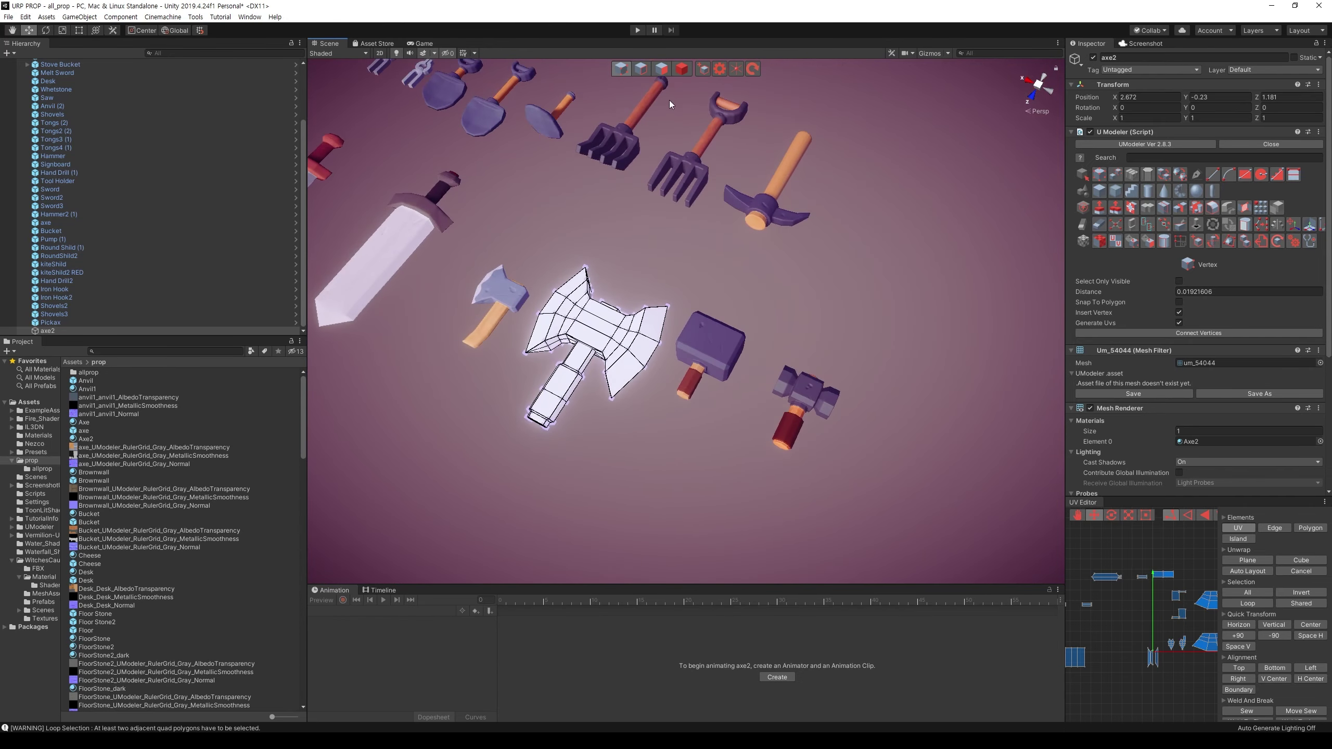
pyautogui.click(682, 68)
pyautogui.scroll(-2, 742, 210)
pyautogui.click(720, 354)
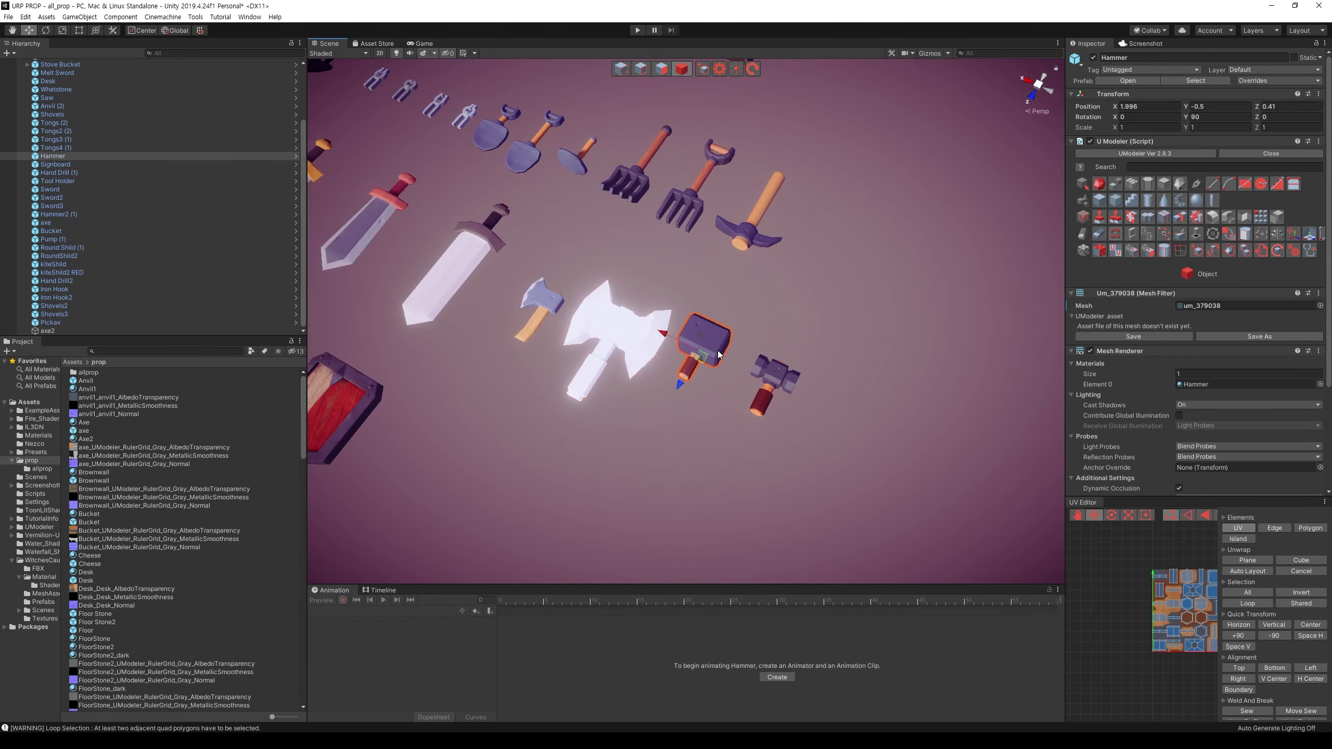
pyautogui.click(624, 345)
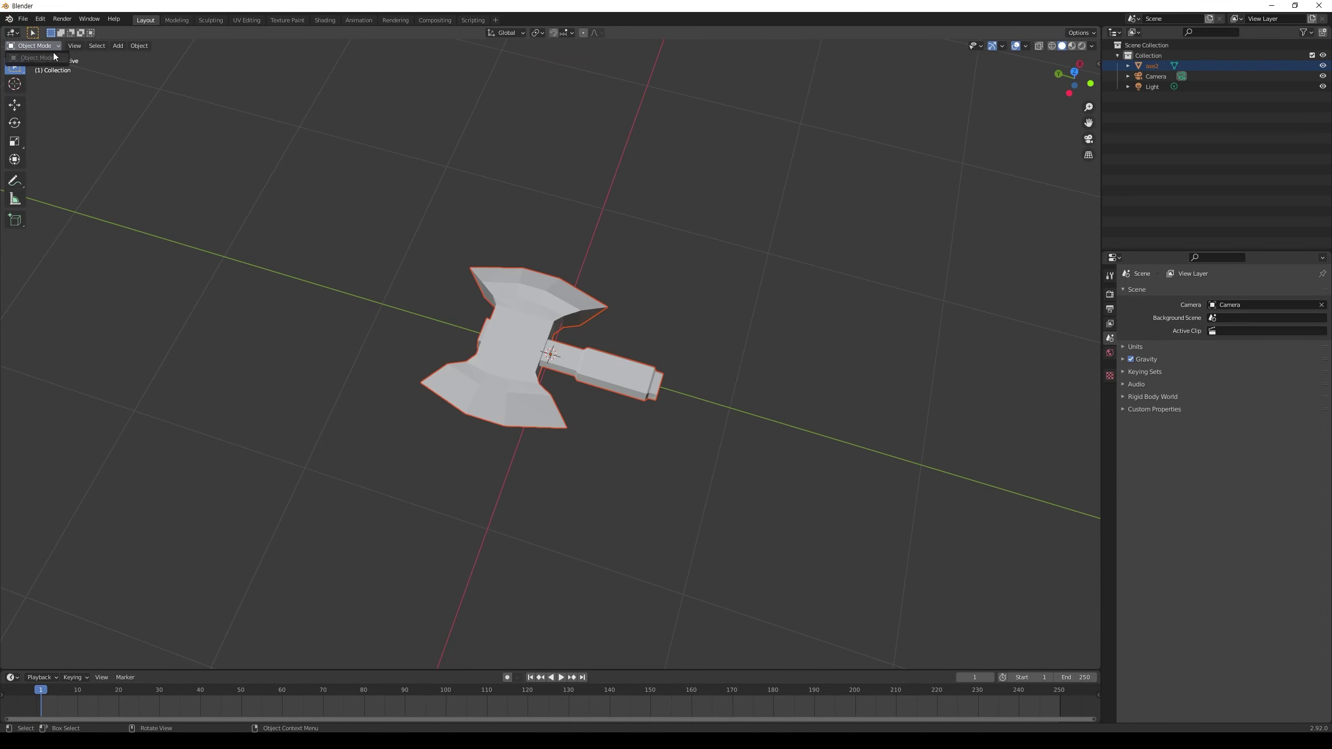
# Step: In Blender, select the axe2 object and orbit to a lower, flatter view
pyautogui.click(1155, 76)
pyautogui.click(1152, 66)
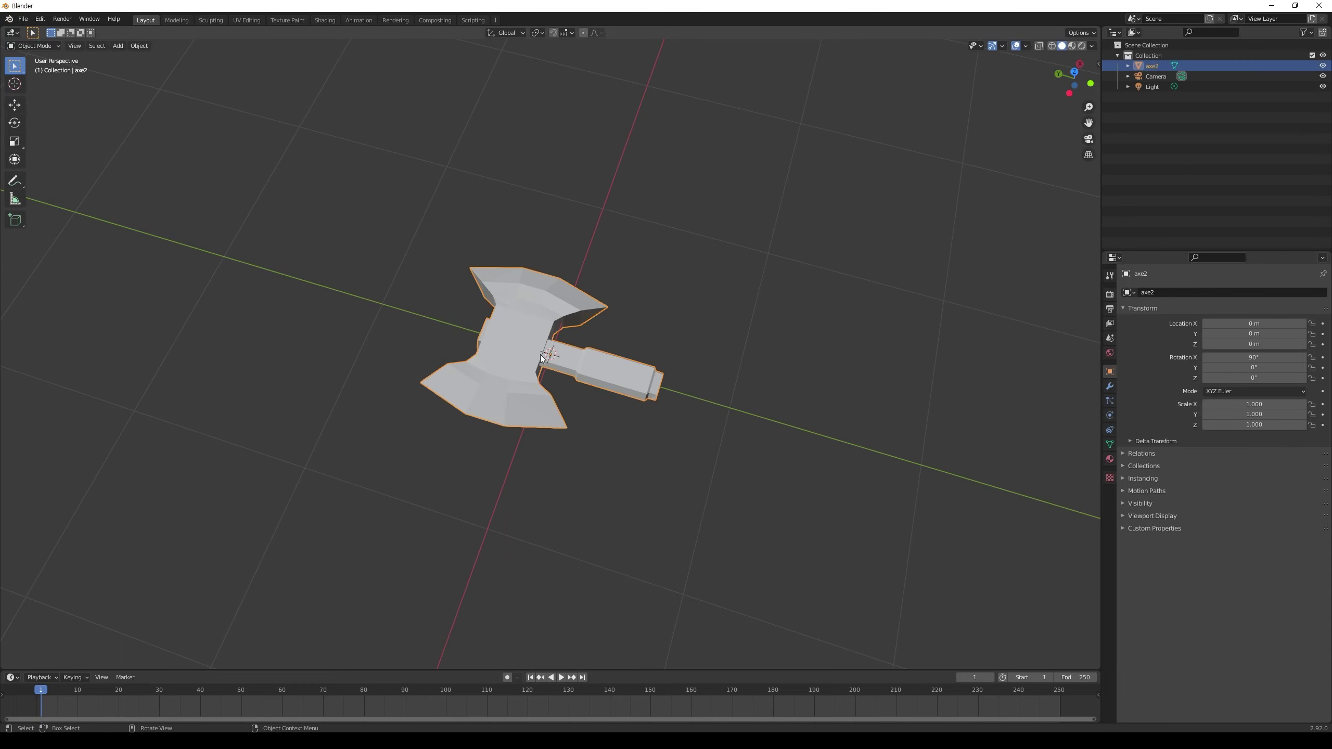
pyautogui.rightClick(533, 358)
pyautogui.click(53, 45)
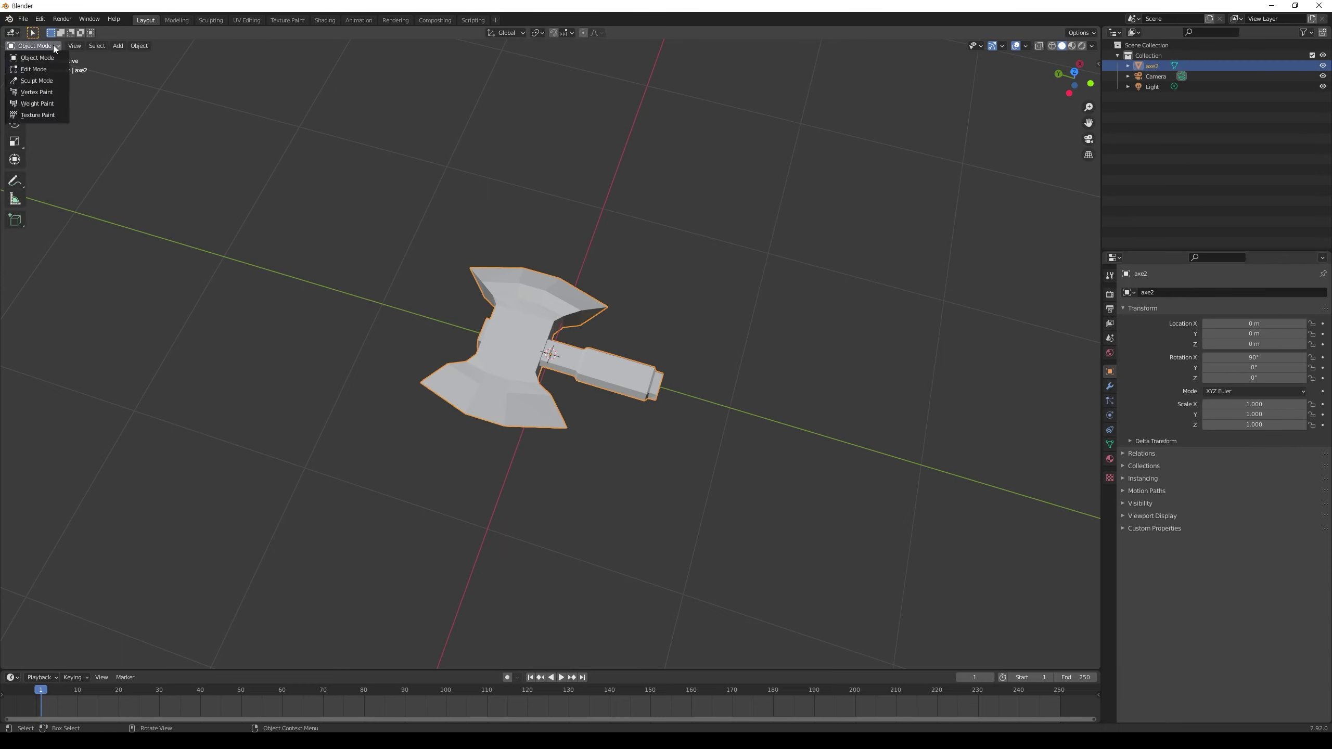
pyautogui.click(44, 56)
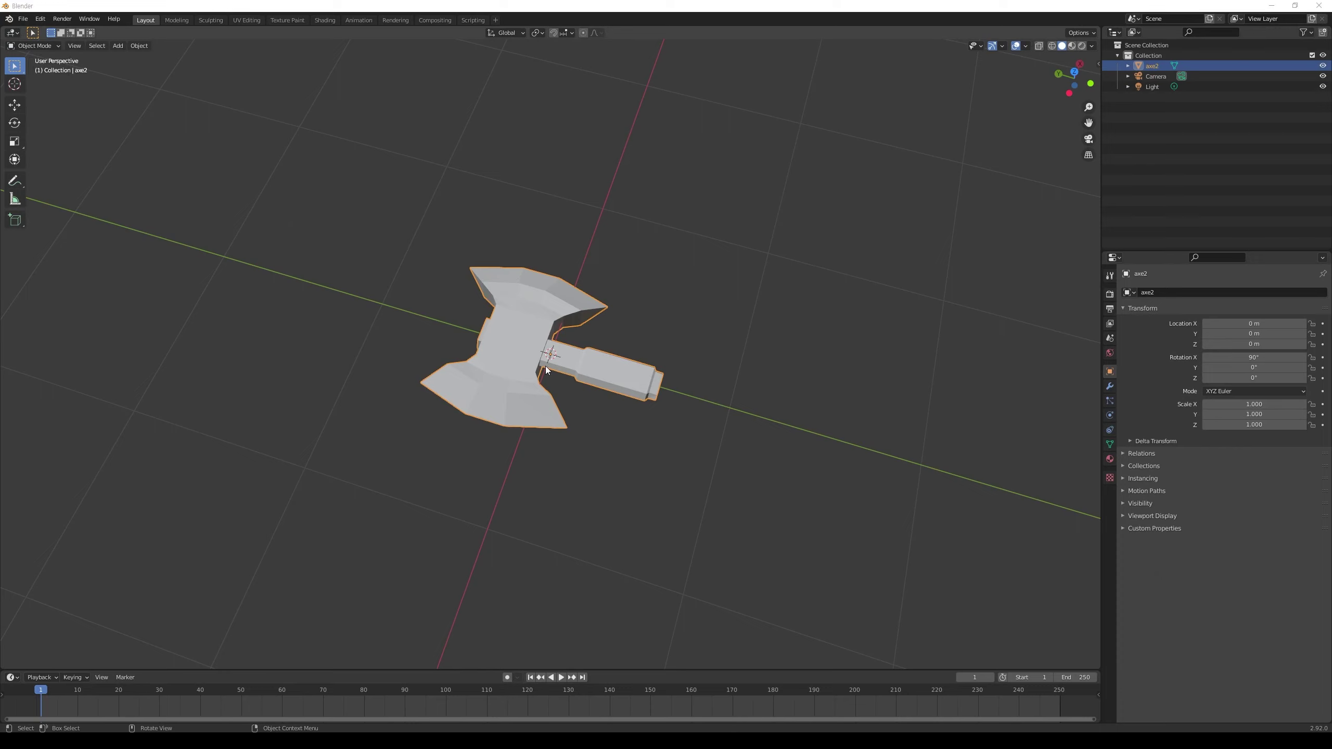
pyautogui.rightClick(537, 333)
pyautogui.moveTo(633, 91); pyautogui.dragTo(940, 164, button='middle')
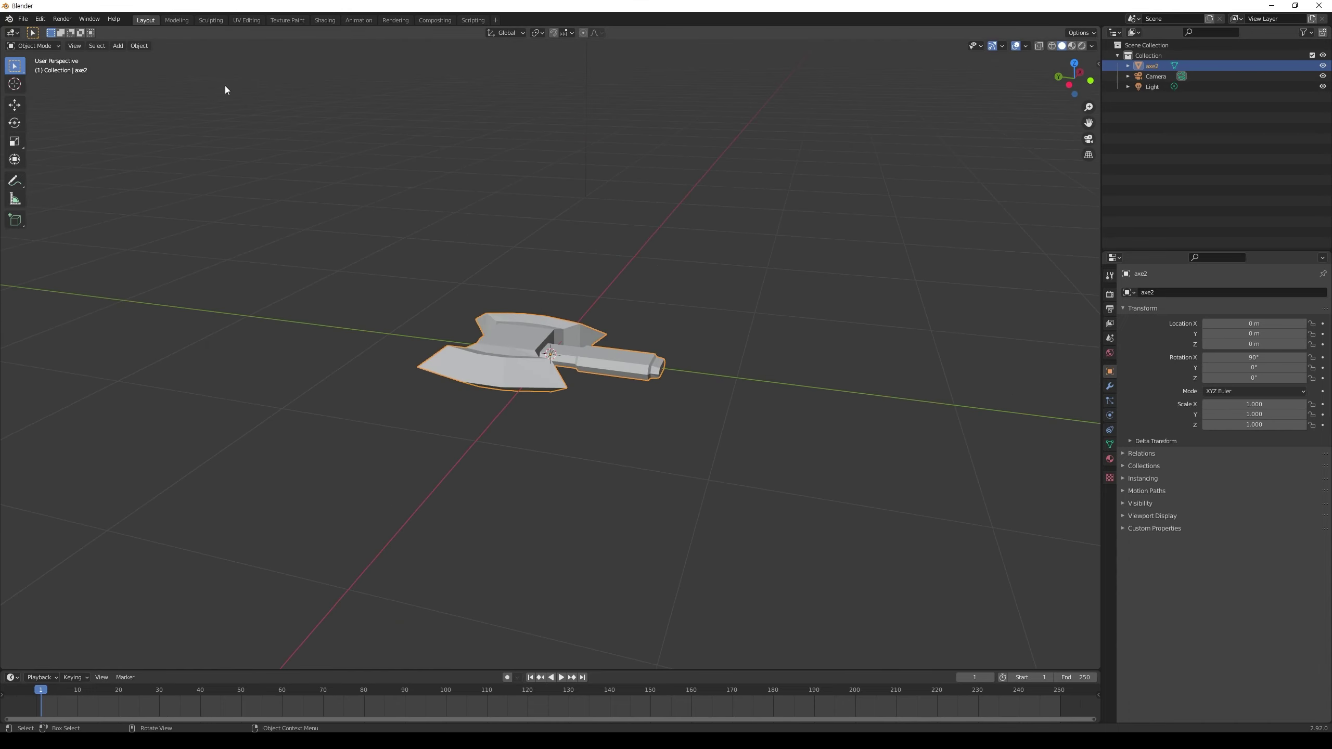
# Step: Enter Edit Mode and subdivide the axe mesh repeatedly into denser geometry
pyautogui.click(31, 46)
pyautogui.click(61, 72)
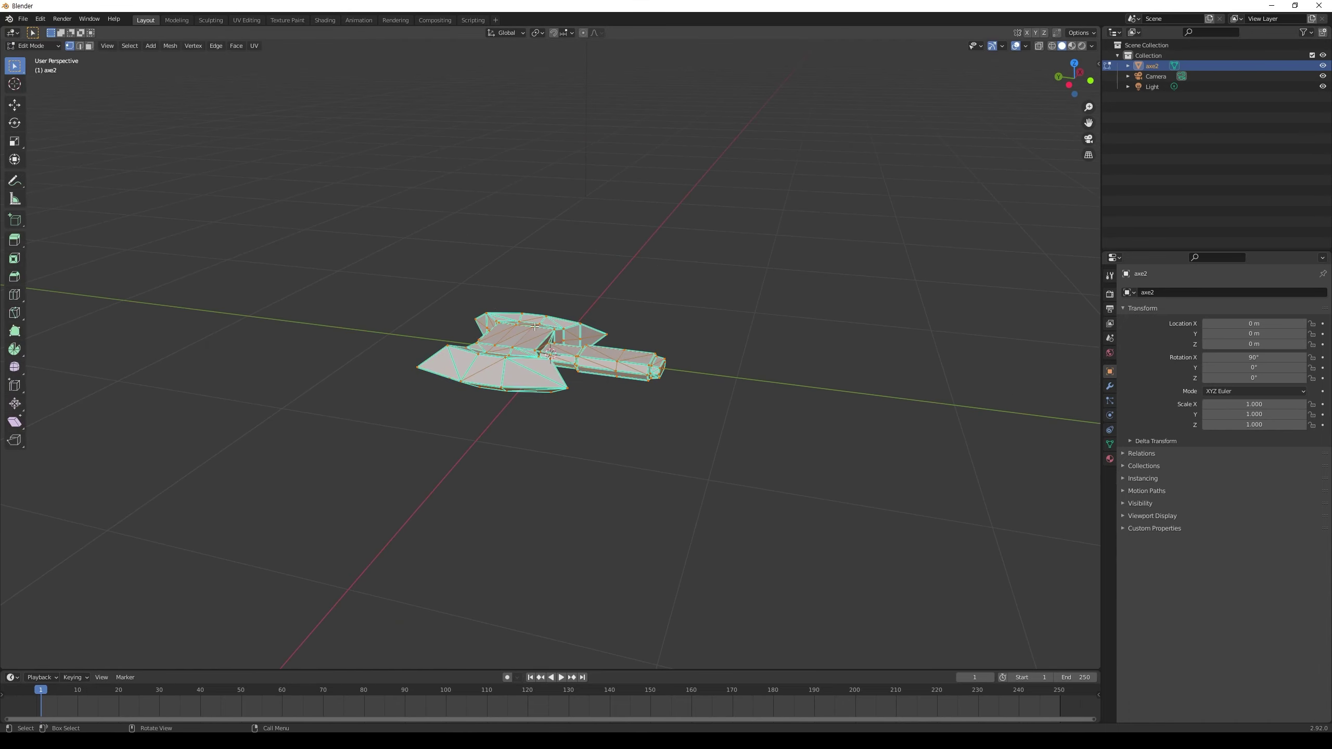
pyautogui.rightClick(534, 326)
pyautogui.click(526, 332)
pyautogui.moveTo(526, 332); pyautogui.dragTo(527, 331, button='middle')
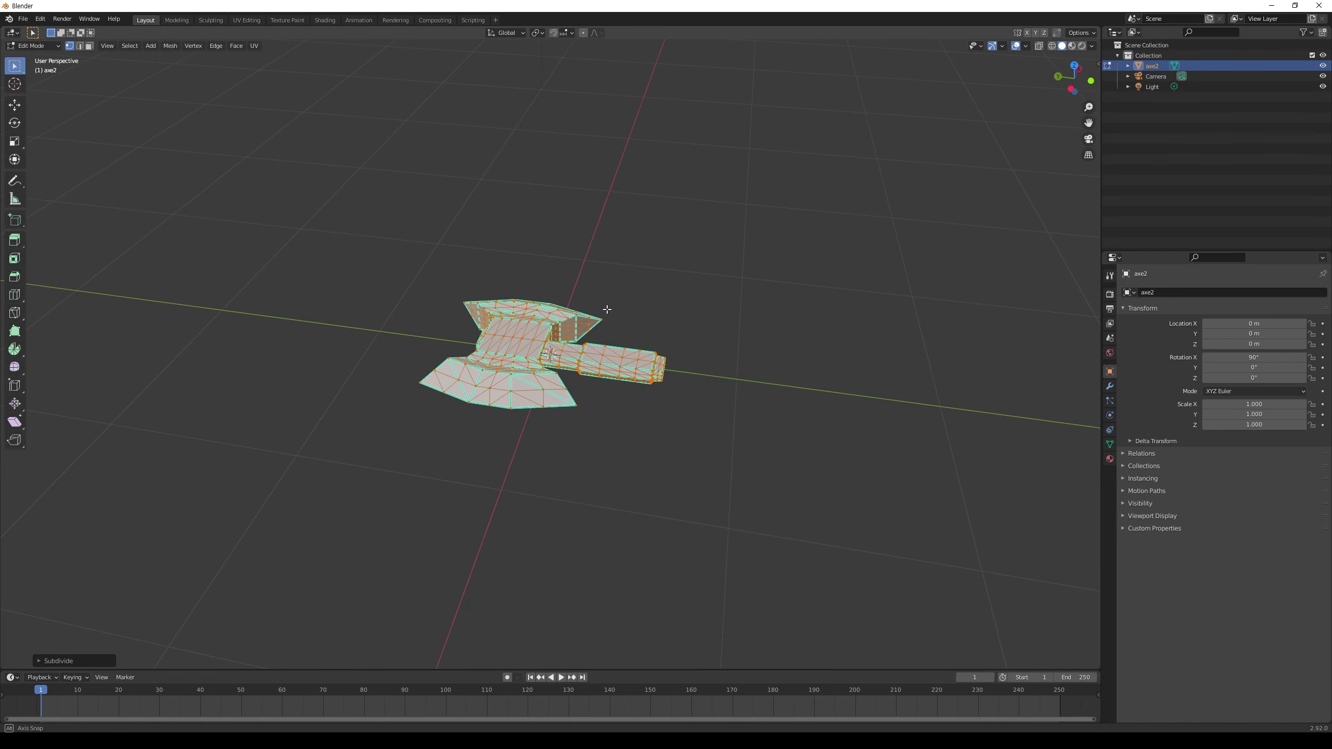
pyautogui.rightClick(527, 331)
pyautogui.click(528, 331)
pyautogui.rightClick(535, 329)
pyautogui.click(535, 329)
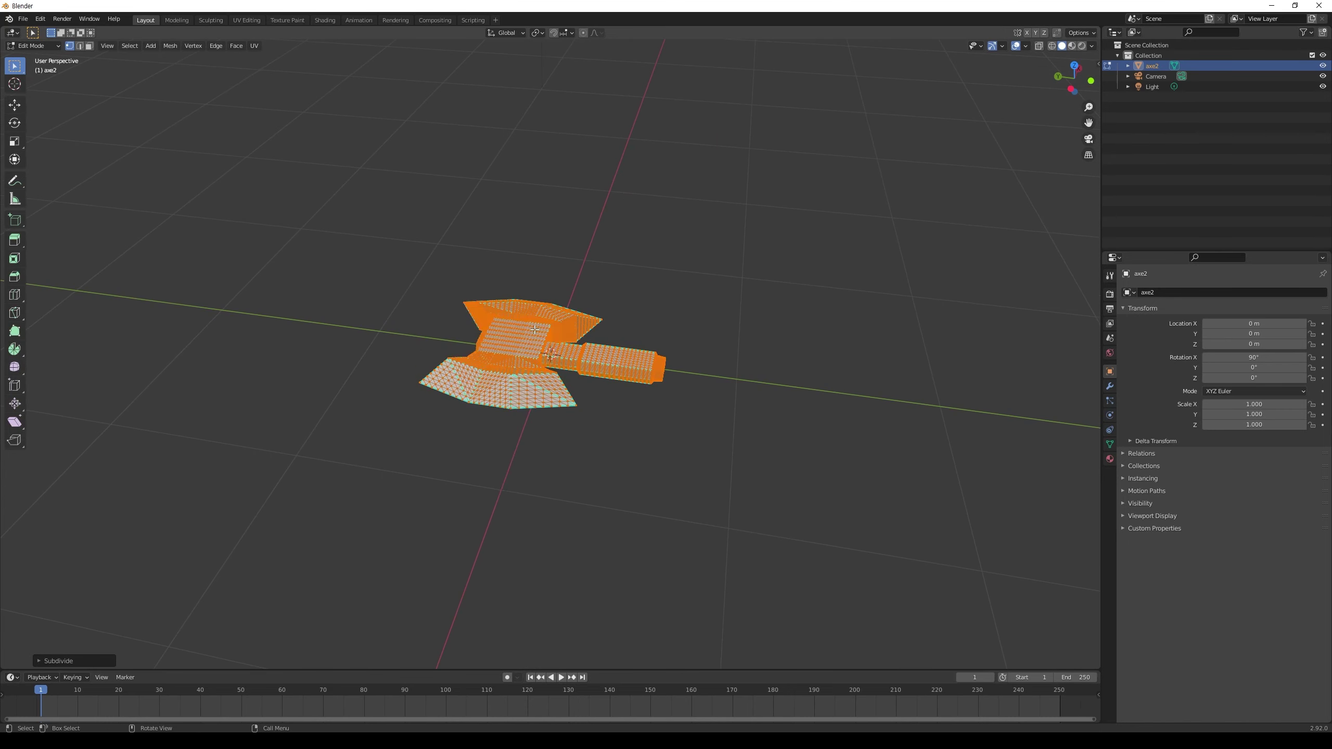
pyautogui.rightClick(535, 328)
pyautogui.click(535, 329)
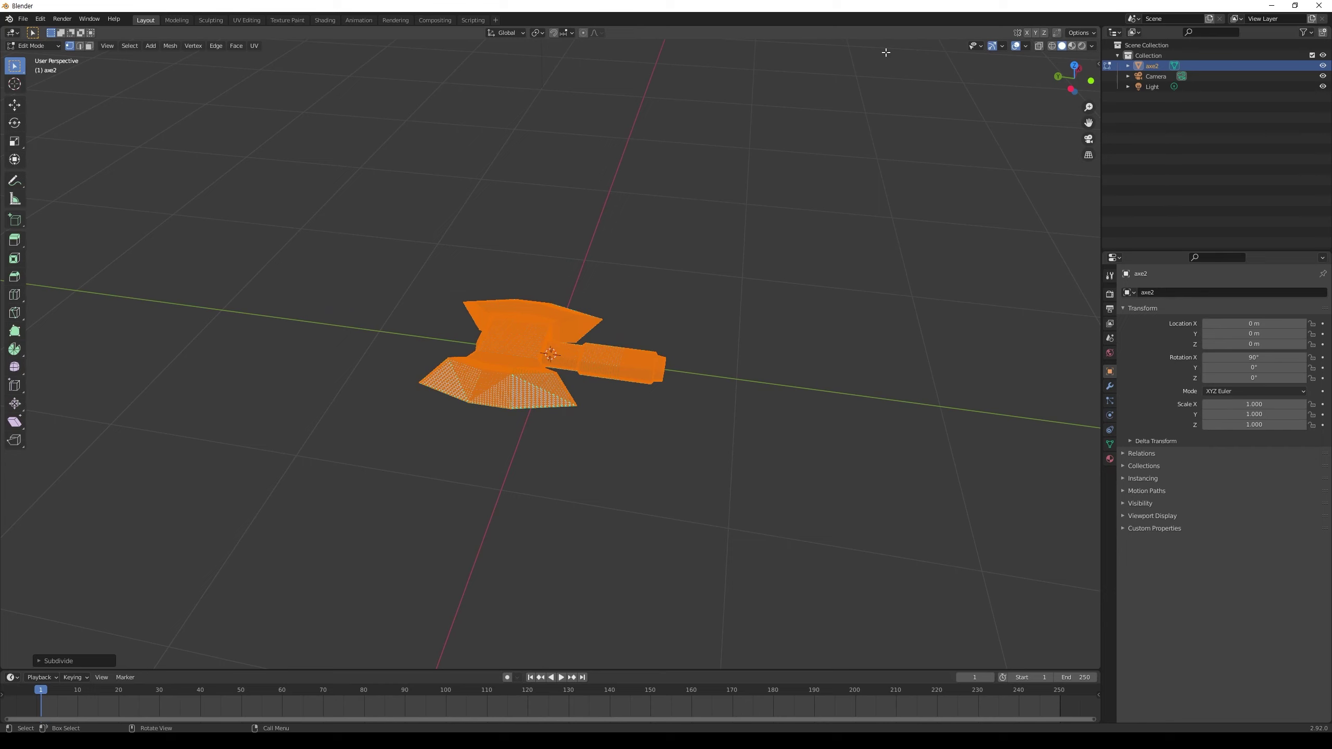
pyautogui.click(59, 45)
# Step: Switch to Sculpt Mode and set the Remesh voxel size to 0.001 m
pyautogui.click(31, 81)
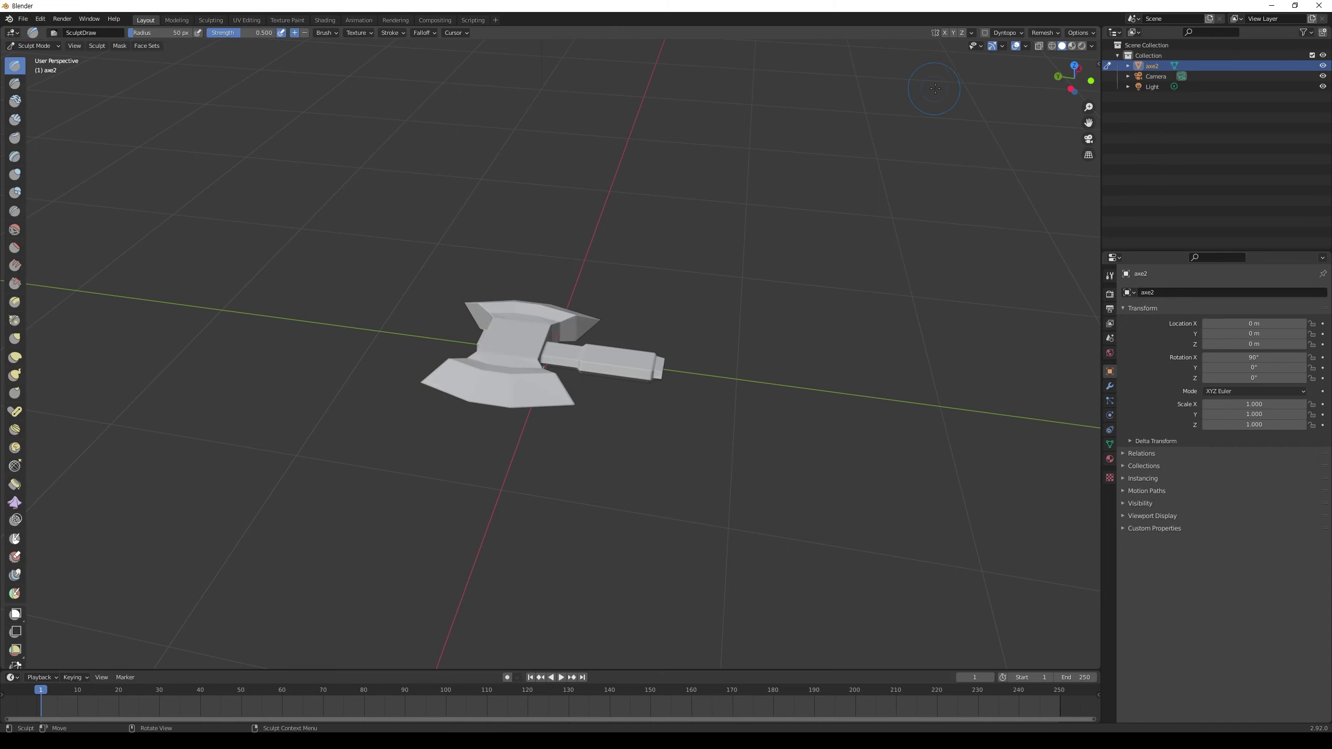
pyautogui.click(1051, 31)
pyautogui.click(1065, 53)
pyautogui.write('0.001')
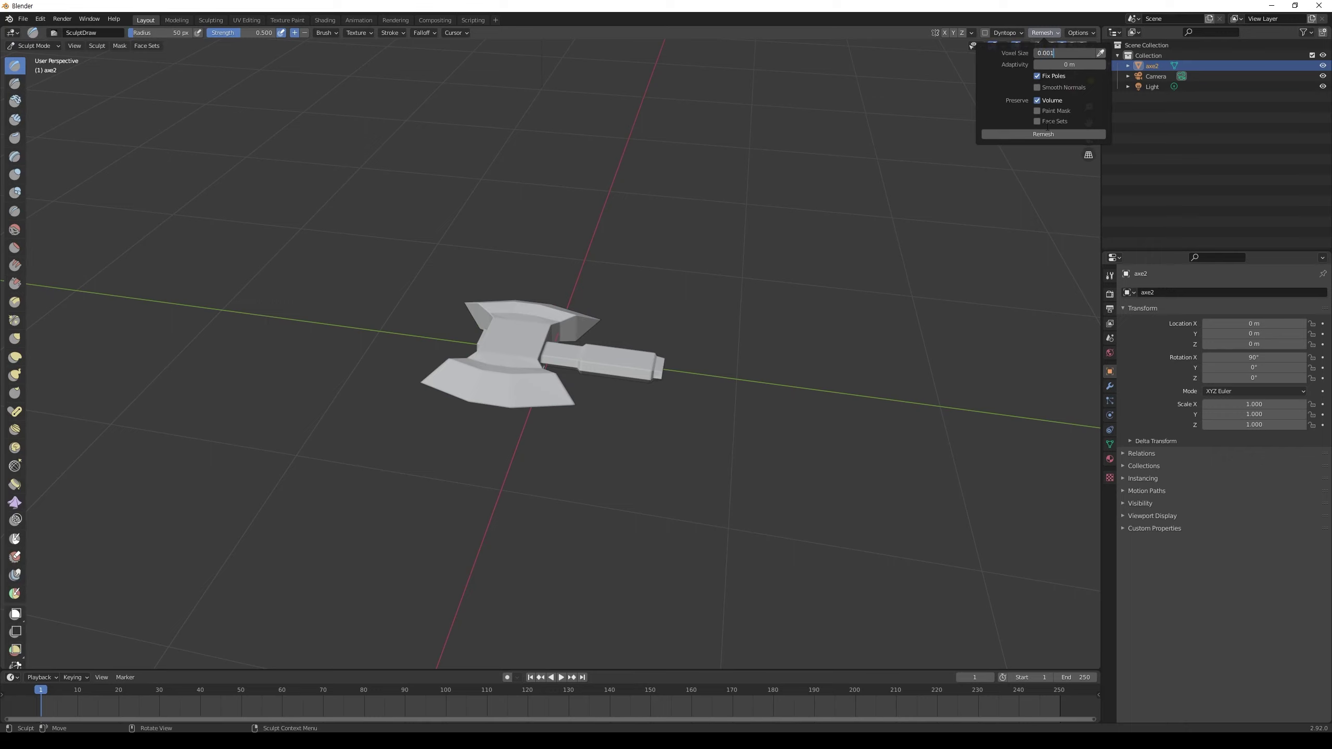
pyautogui.press('Return')
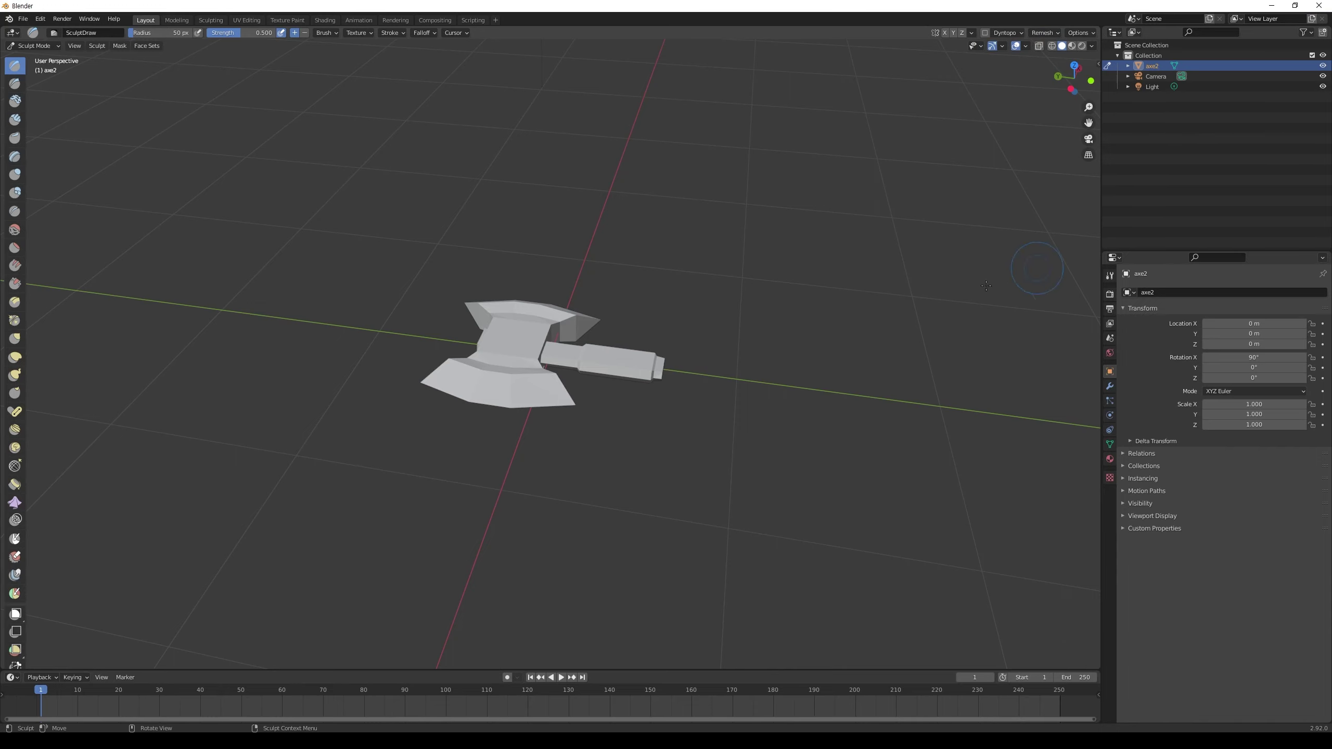
pyautogui.moveTo(778, 392)
pyautogui.mouseDown(button='middle')
pyautogui.moveTo(858, 454)
pyautogui.moveTo(956, 100)
pyautogui.mouseUp(button='middle')
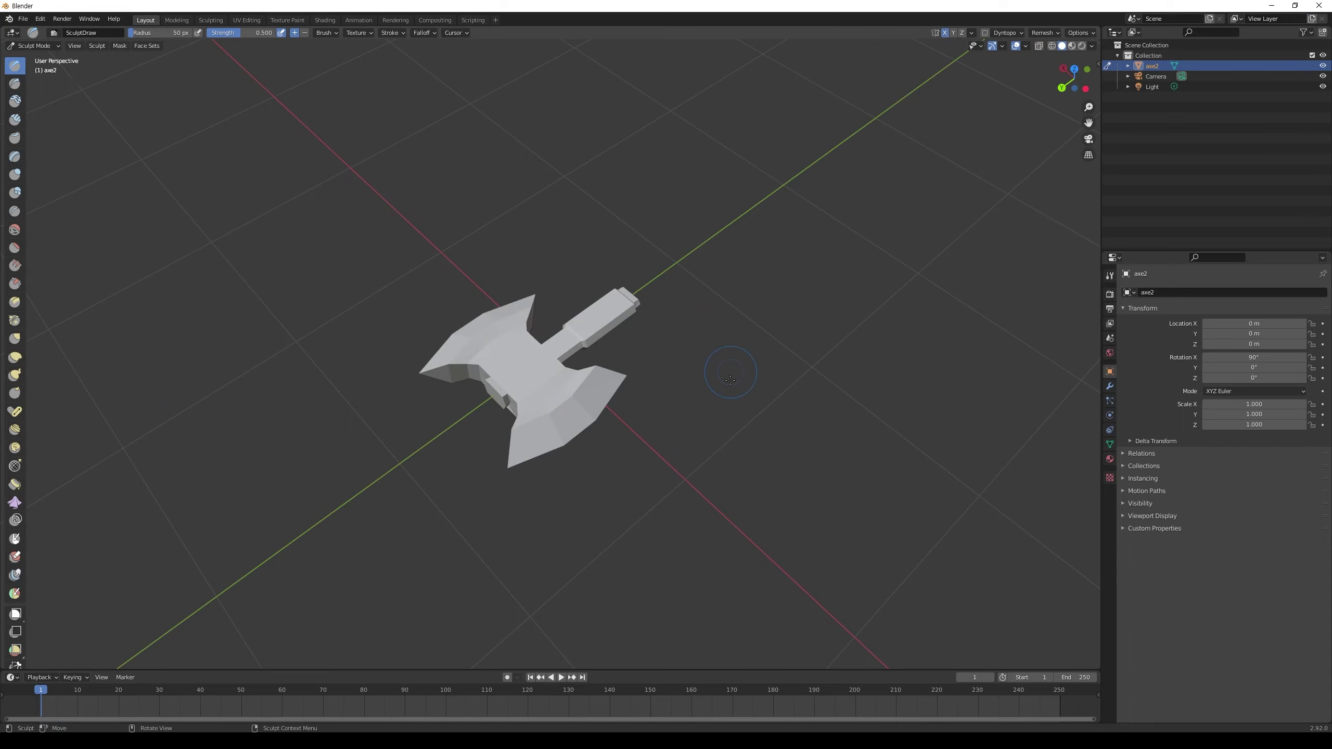
pyautogui.moveTo(734, 381)
pyautogui.mouseDown(button='middle')
pyautogui.moveTo(729, 363)
pyautogui.moveTo(914, 308)
pyautogui.moveTo(714, 357)
pyautogui.mouseUp(button='middle')
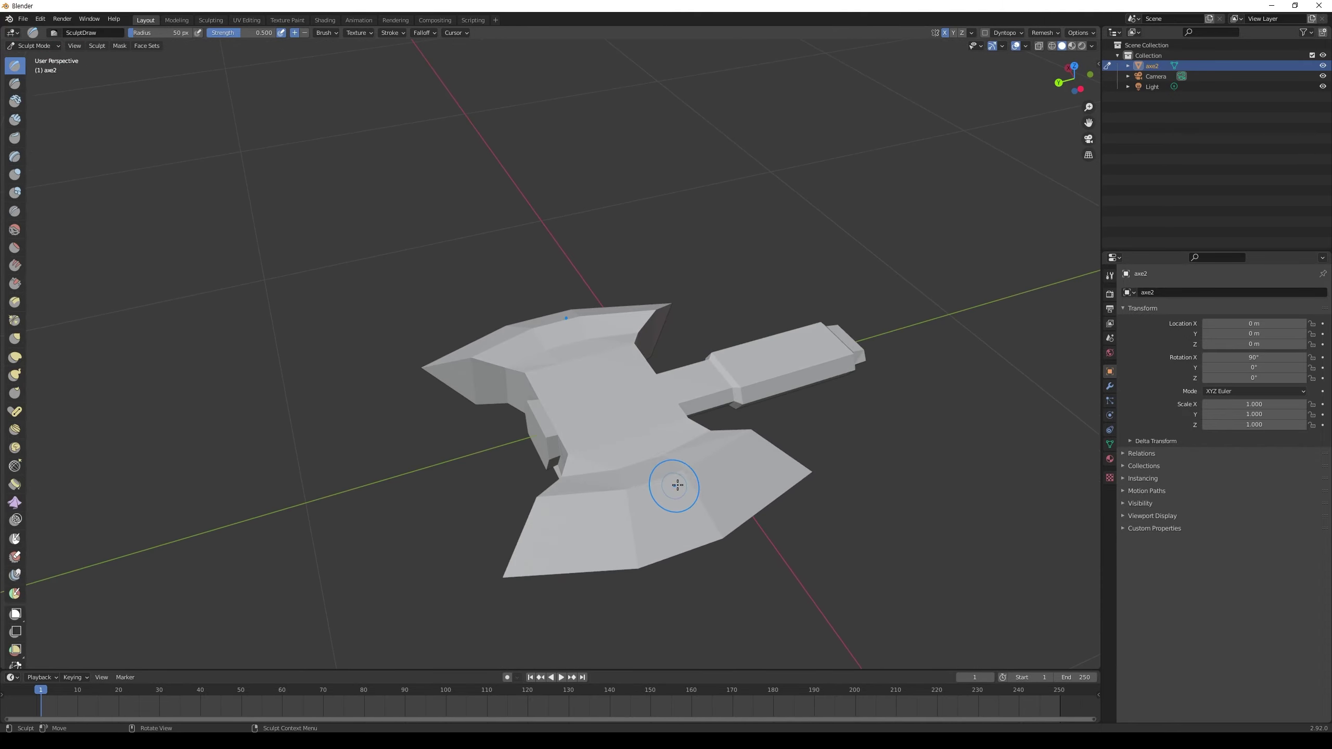
pyautogui.moveTo(712, 460); pyautogui.dragTo(712, 459, button='middle')
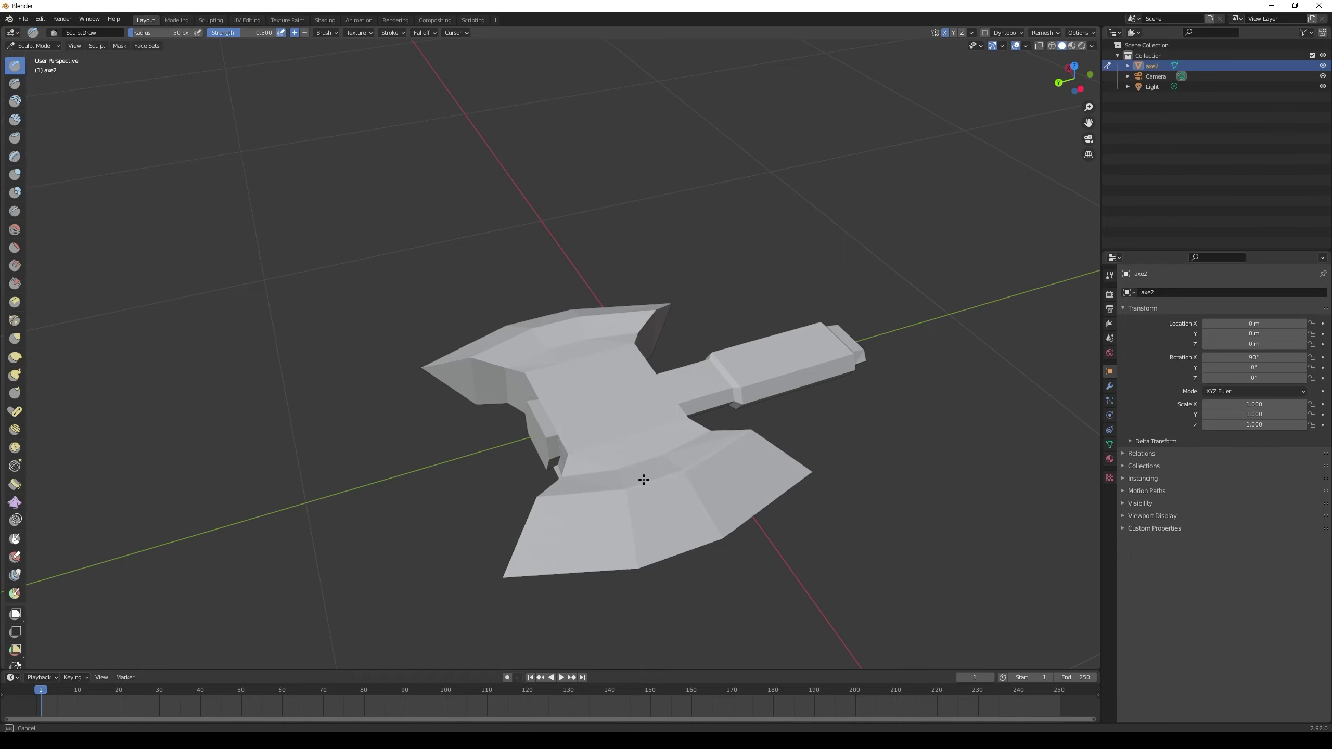
pyautogui.moveTo(550, 491); pyautogui.dragTo(550, 490, button='middle')
pyautogui.moveTo(883, 436); pyautogui.dragTo(726, 404, button='middle')
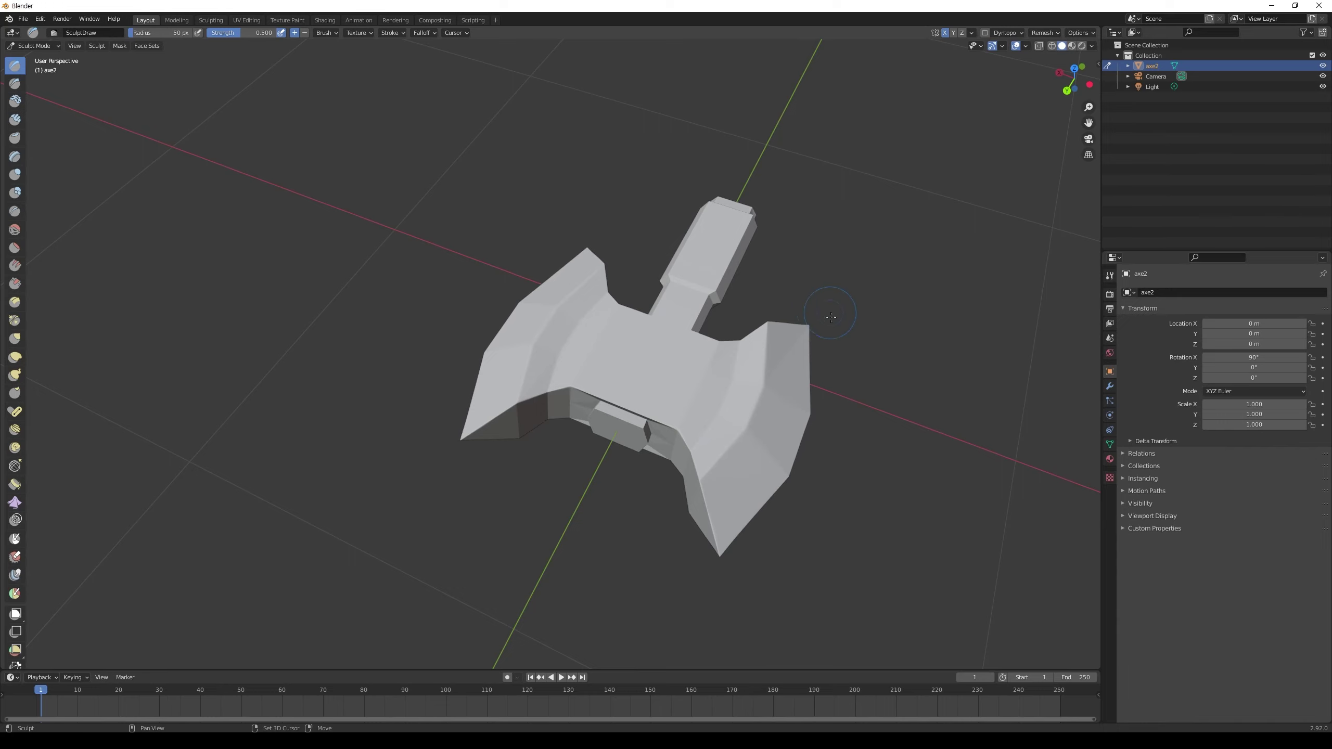
pyautogui.moveTo(801, 400)
pyautogui.keyDown('alt'); pyautogui.mouseDown(button='middle')
pyautogui.moveTo(857, 227)
pyautogui.moveTo(737, 329)
pyautogui.mouseUp(button='middle'); pyautogui.keyUp('alt')
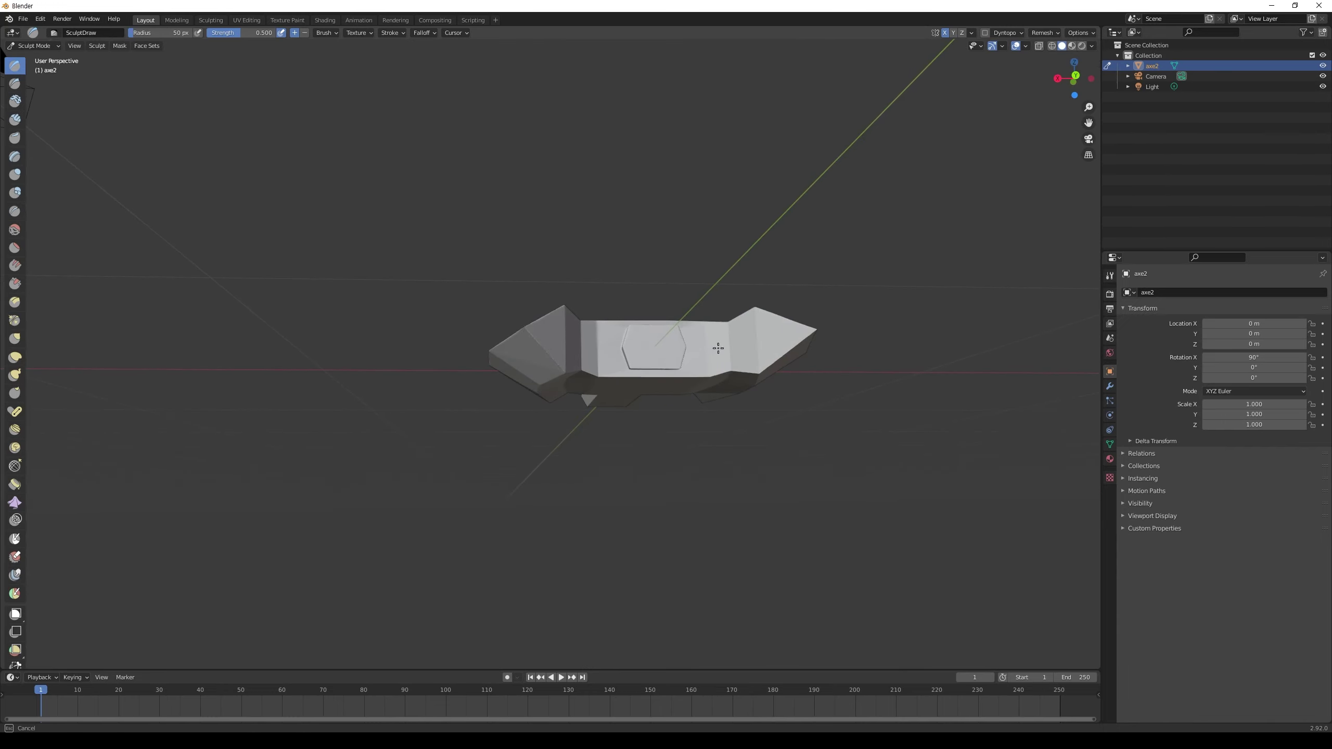
pyautogui.moveTo(645, 375); pyautogui.dragTo(674, 254, button='middle')
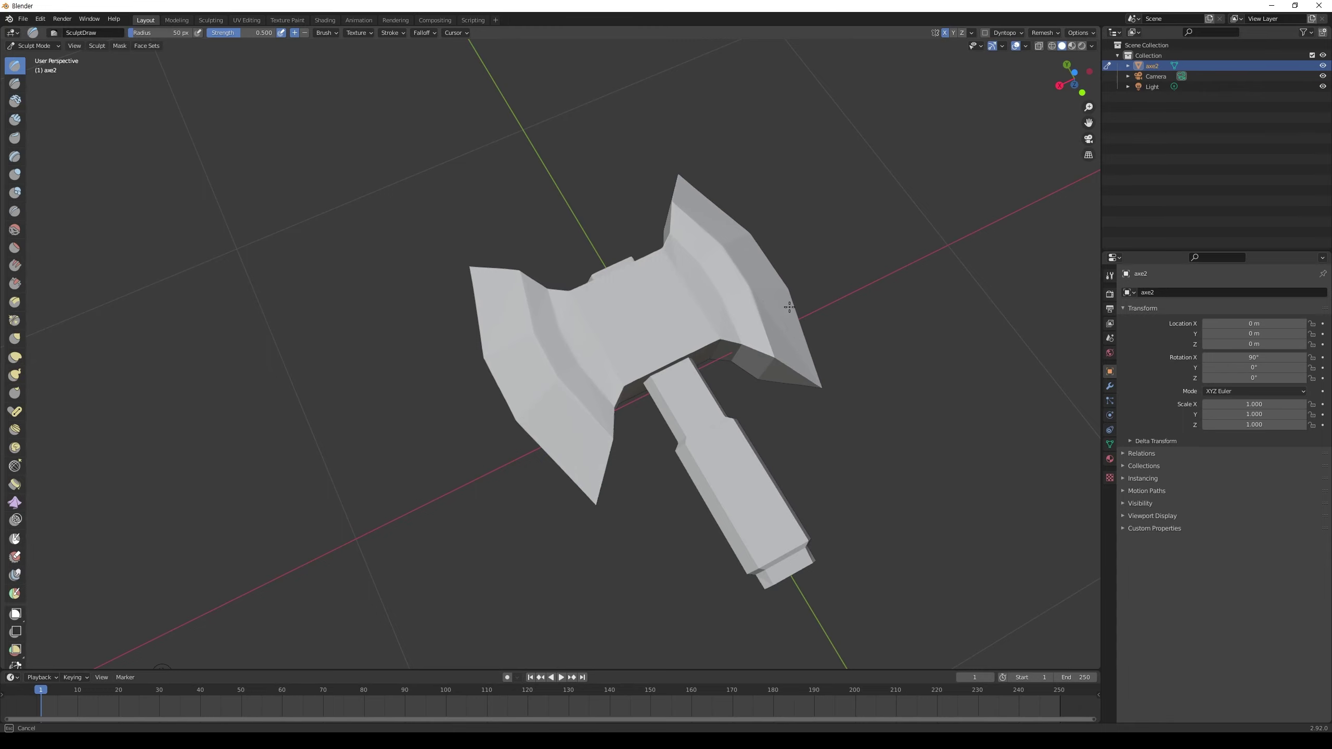
pyautogui.moveTo(788, 307); pyautogui.dragTo(574, 357, button='middle')
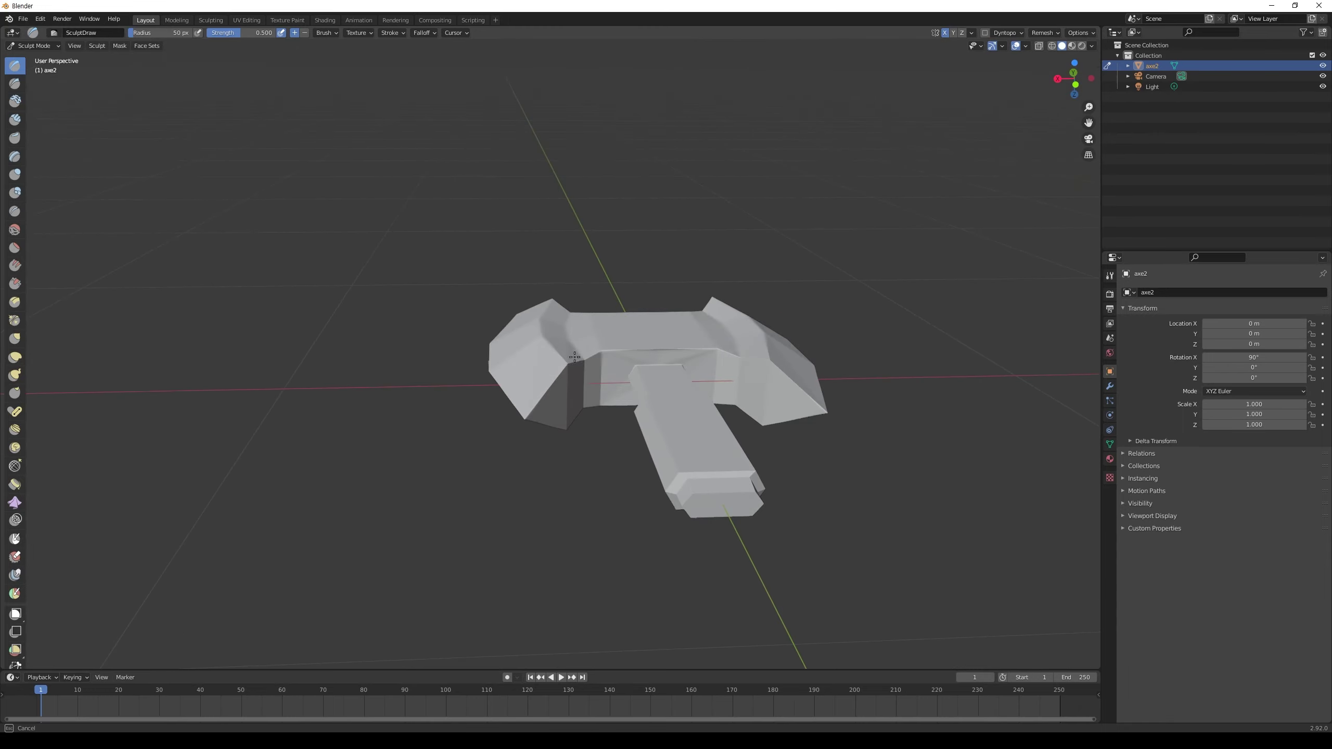
pyautogui.moveTo(703, 334); pyautogui.dragTo(589, 301, button='middle')
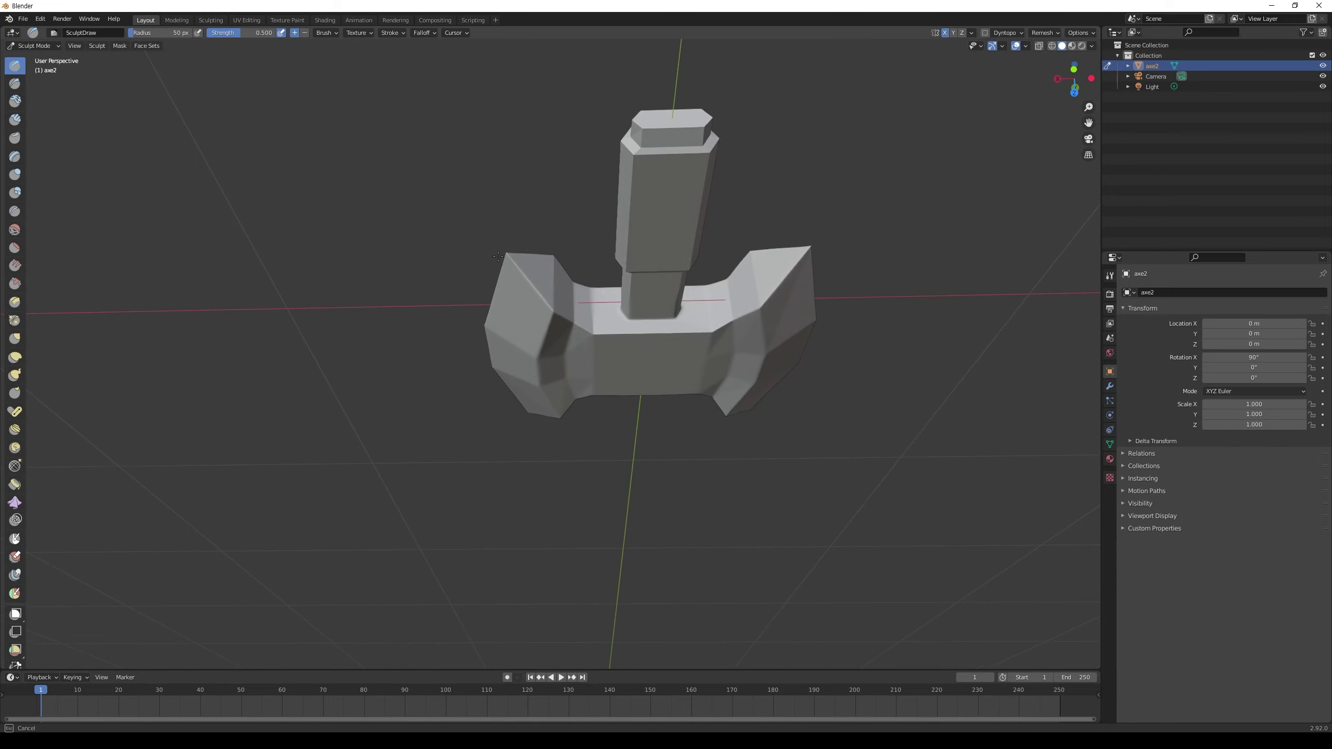
pyautogui.moveTo(702, 298); pyautogui.dragTo(689, 419, button='middle')
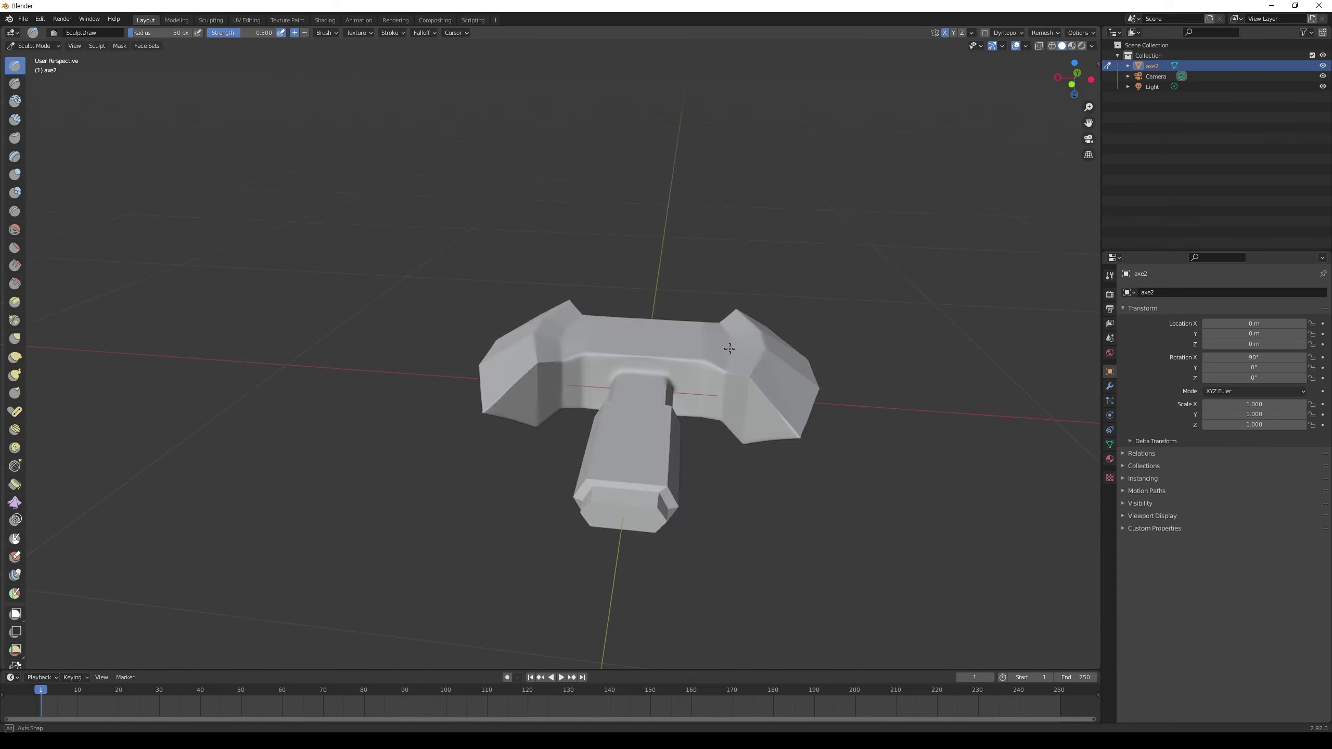
pyautogui.moveTo(689, 420); pyautogui.dragTo(751, 482)
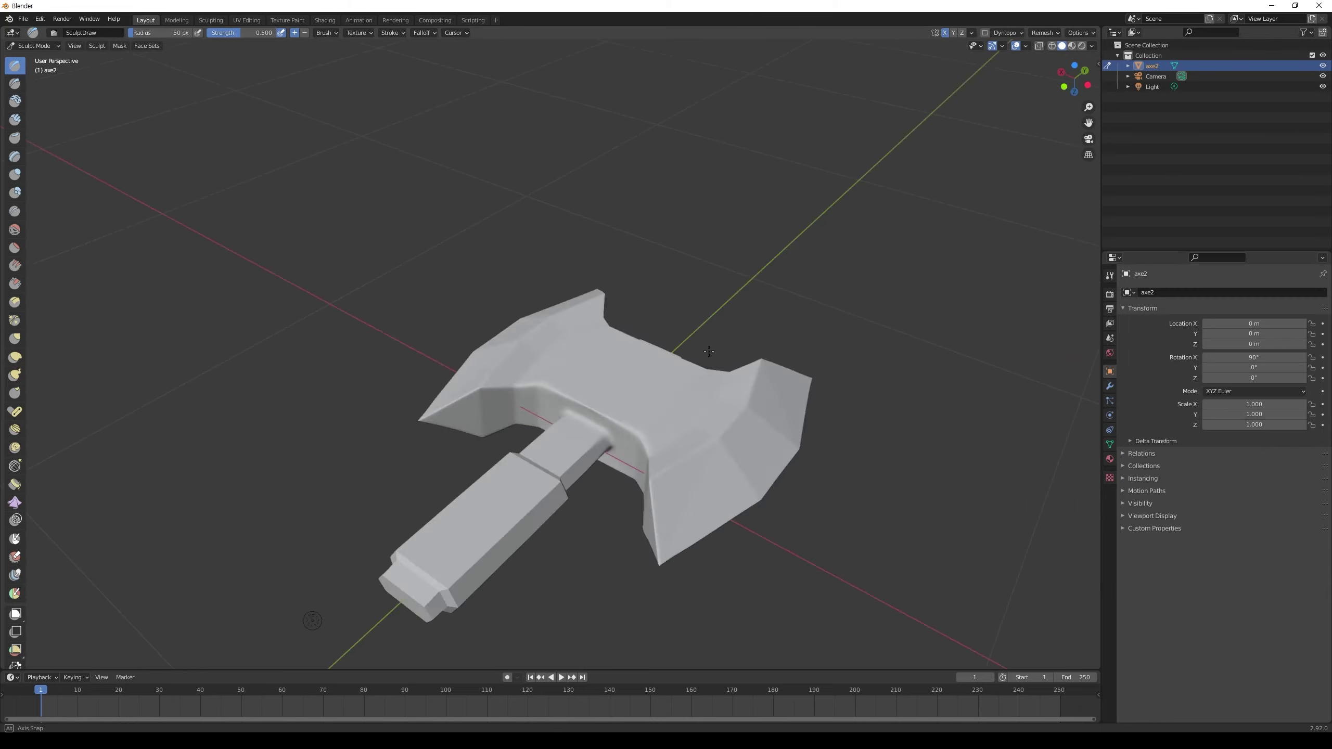
pyautogui.moveTo(752, 518); pyautogui.dragTo(461, 512, button='middle')
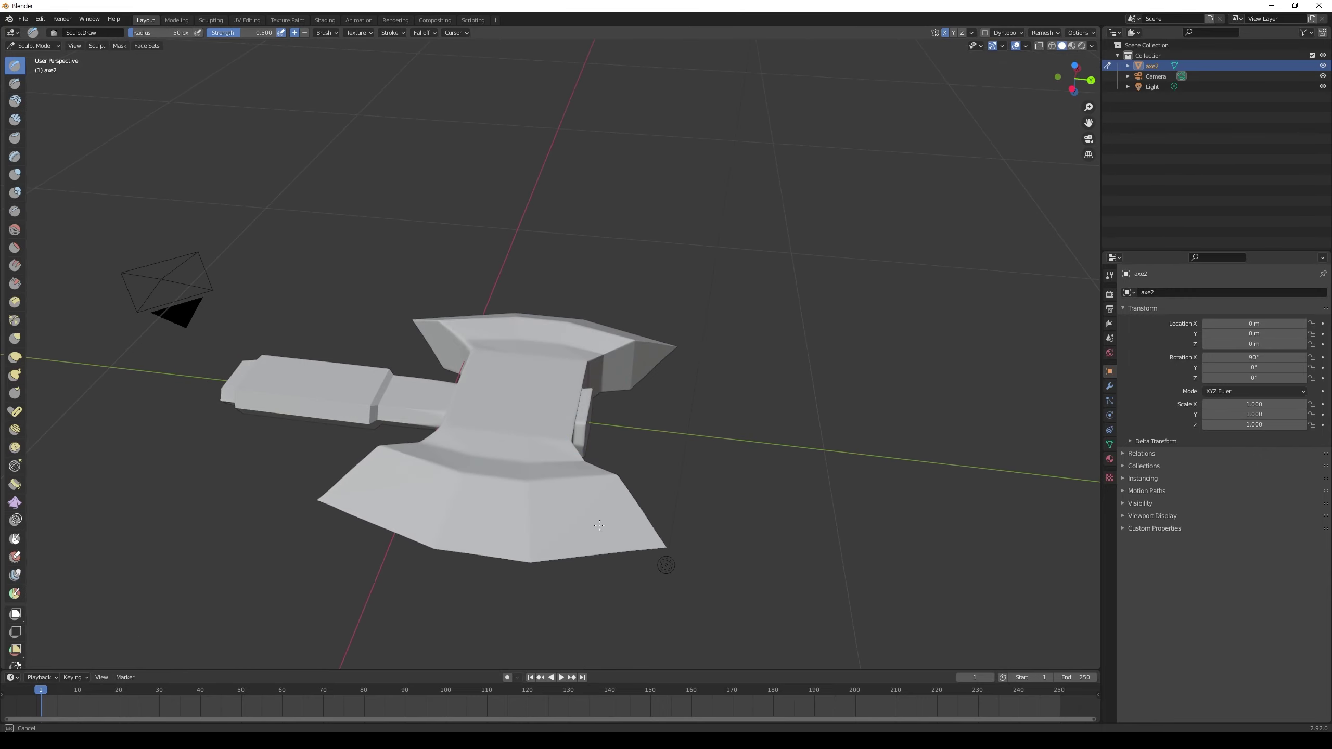
pyautogui.moveTo(600, 525); pyautogui.dragTo(322, 393, button='middle')
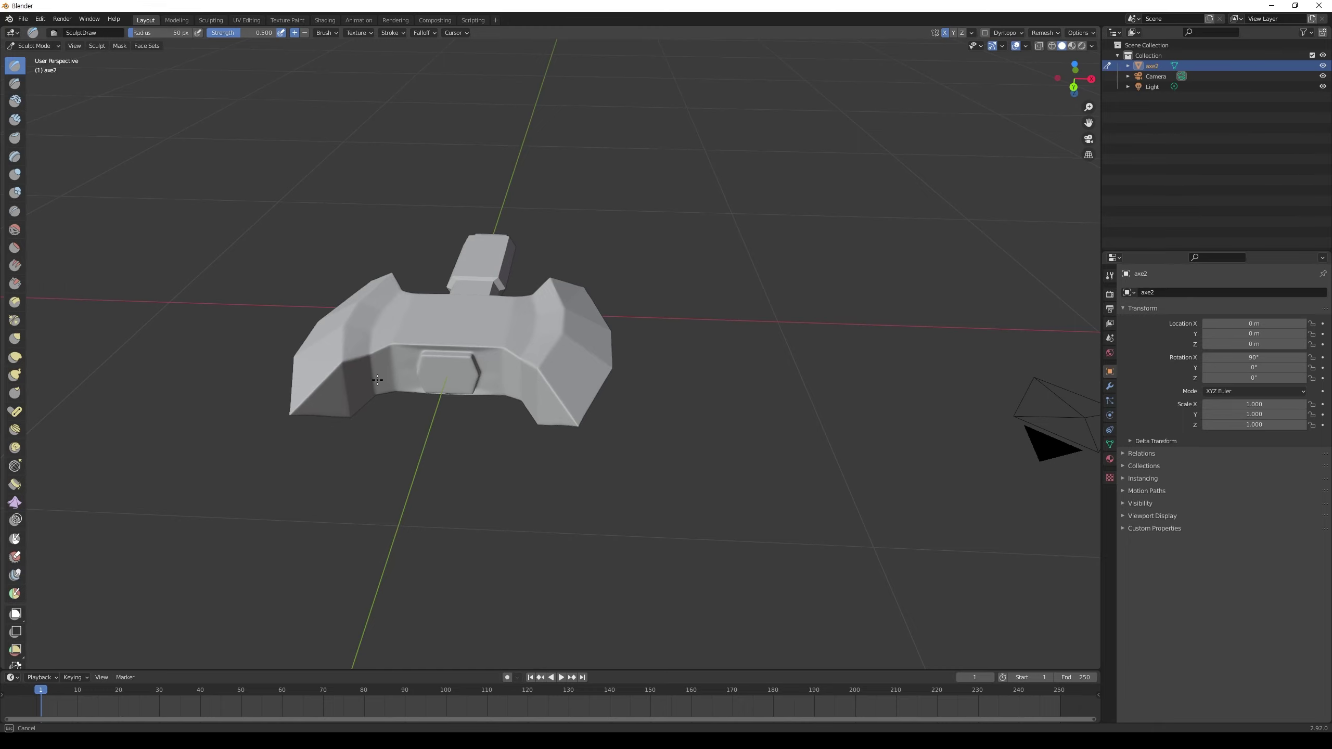
pyautogui.moveTo(377, 380)
pyautogui.mouseDown(button='middle')
pyautogui.moveTo(333, 399)
pyautogui.moveTo(572, 432)
pyautogui.mouseUp(button='middle')
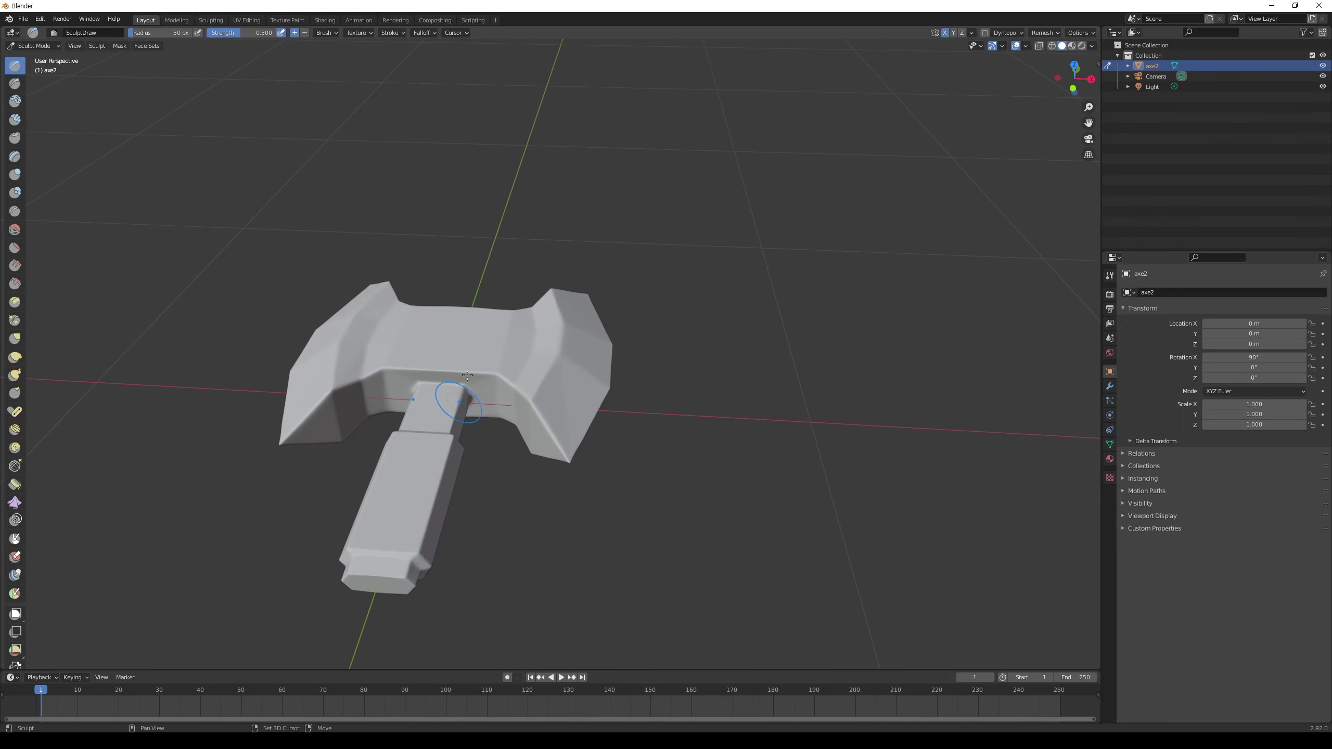
pyautogui.moveTo(588, 416); pyautogui.dragTo(601, 517, button='middle')
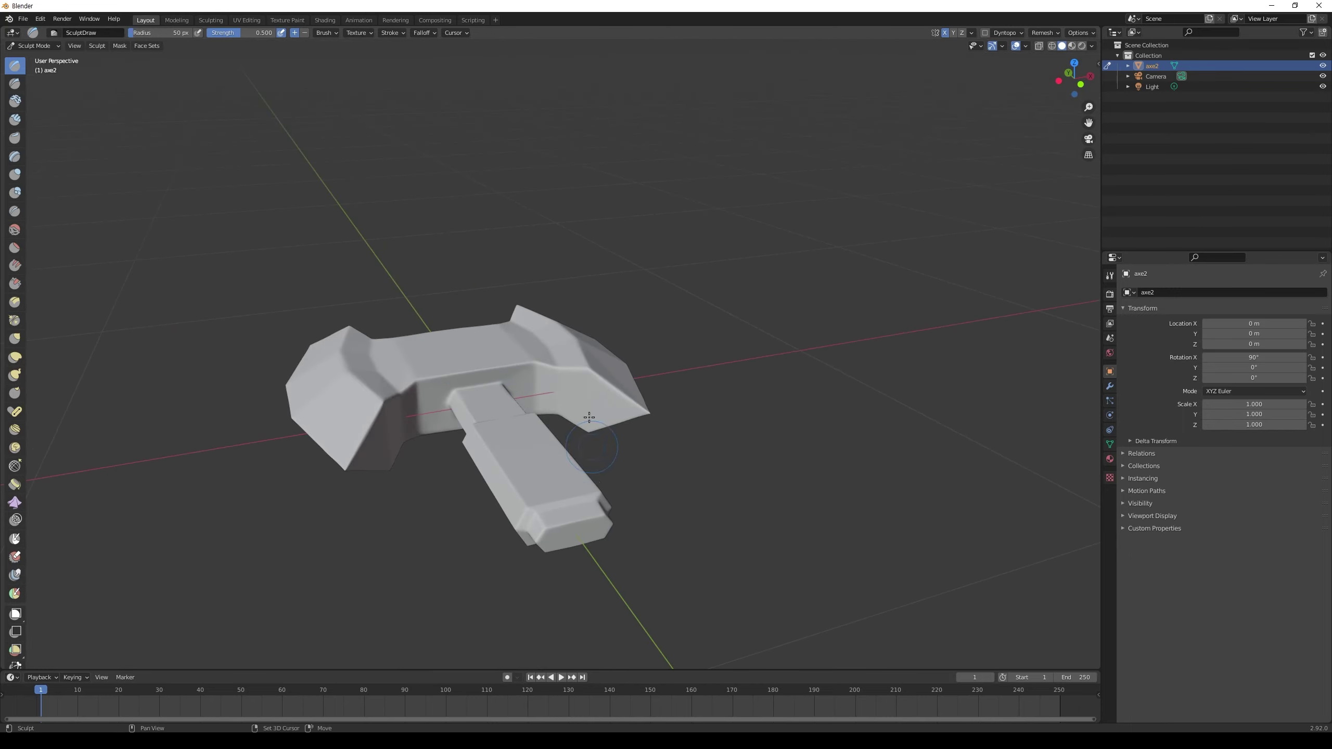
pyautogui.moveTo(608, 419)
pyautogui.mouseDown(button='middle')
pyautogui.moveTo(557, 185)
pyautogui.moveTo(583, 73)
pyautogui.mouseUp(button='middle')
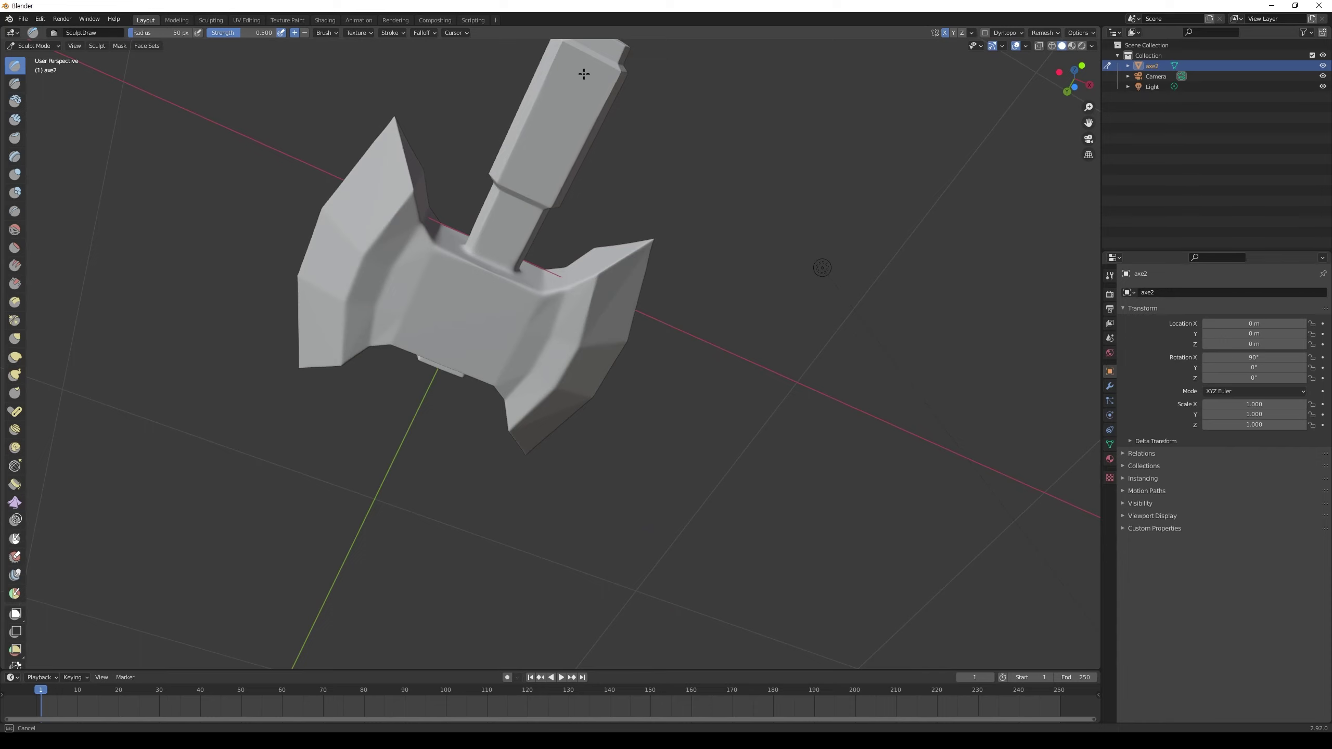
pyautogui.moveTo(537, 129)
pyautogui.mouseDown(button='middle')
pyautogui.moveTo(442, 453)
pyautogui.moveTo(388, 443)
pyautogui.moveTo(484, 182)
pyautogui.mouseUp(button='middle')
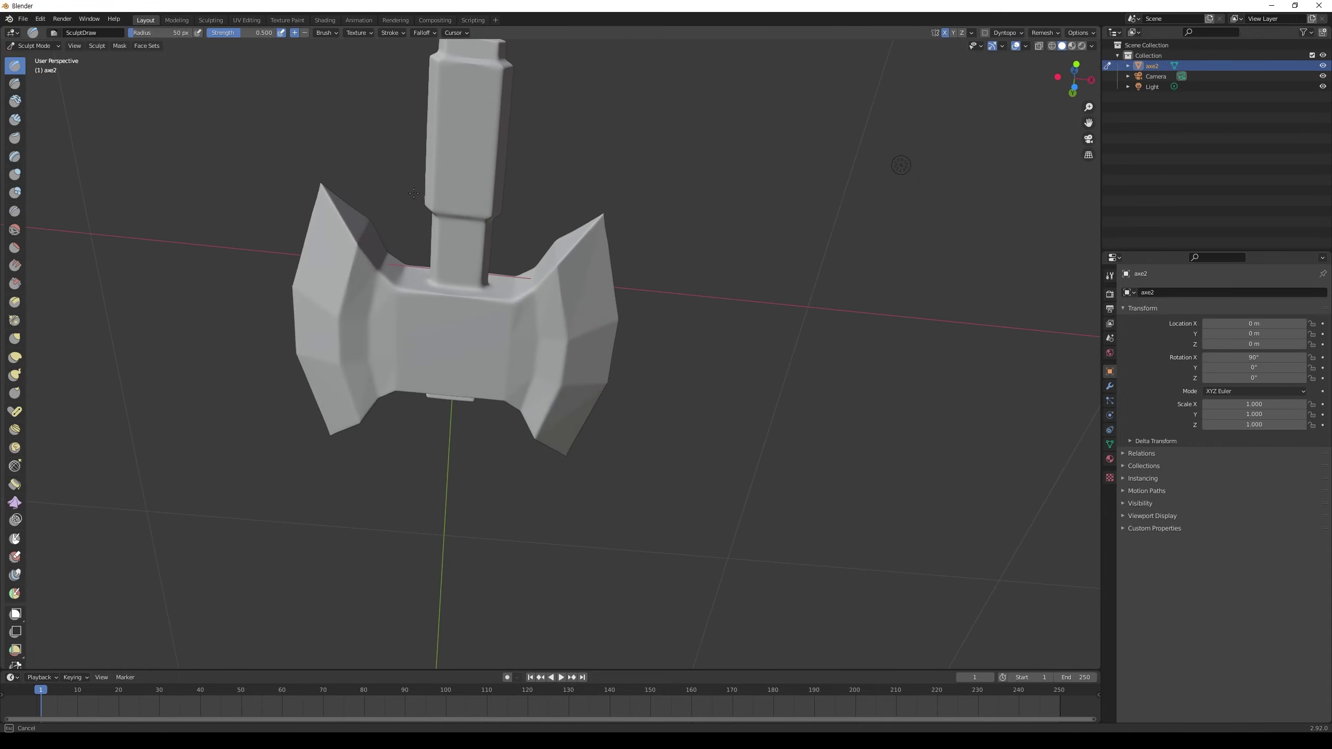
pyautogui.moveTo(414, 193)
pyautogui.mouseDown(button='middle')
pyautogui.moveTo(678, 361)
pyautogui.moveTo(601, 353)
pyautogui.moveTo(487, 391)
pyautogui.mouseUp(button='middle')
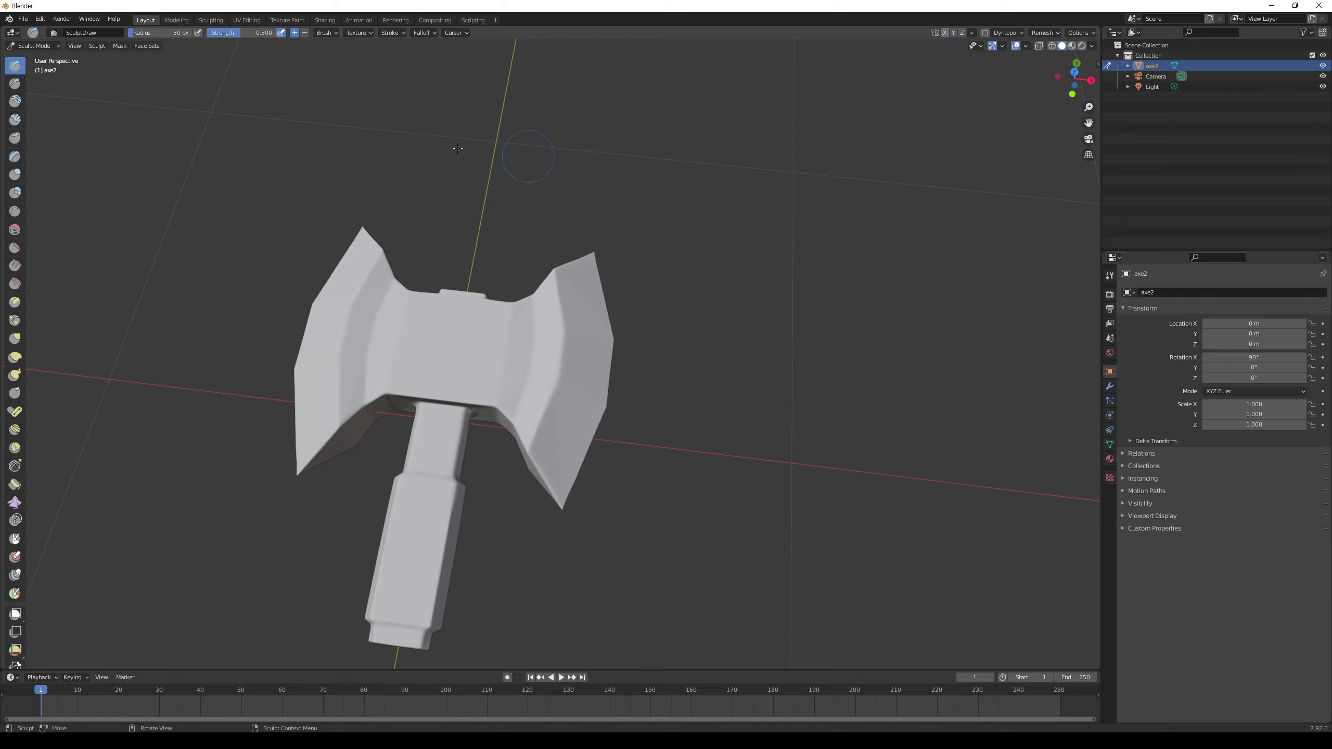
# Step: With Draw Sharp at 19 px, carve dents and creases into both blades, body and handle
pyautogui.click(15, 83)
pyautogui.press('[')
pyautogui.press('[')
pyautogui.press('[')
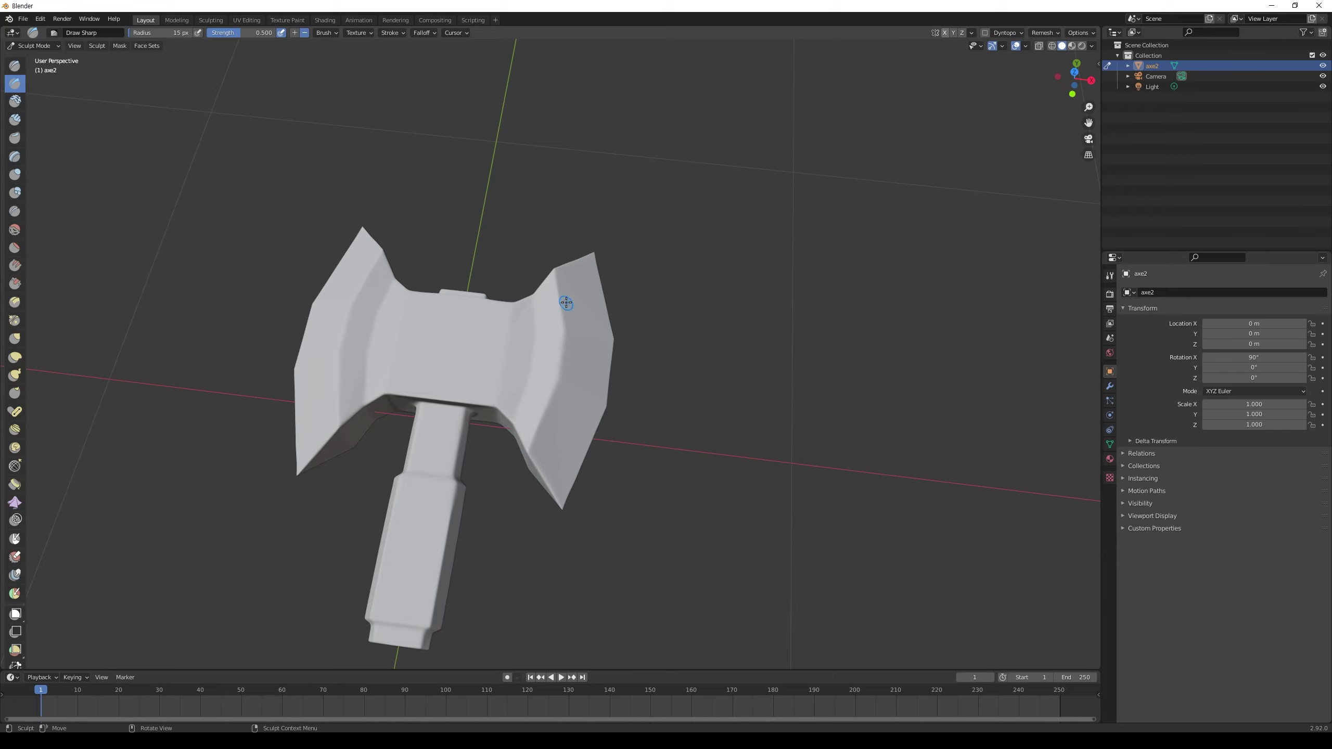
pyautogui.moveTo(566, 304); pyautogui.dragTo(603, 345)
pyautogui.moveTo(582, 428); pyautogui.dragTo(582, 432)
pyautogui.moveTo(307, 429); pyautogui.dragTo(309, 417)
pyautogui.moveTo(425, 364); pyautogui.dragTo(492, 551, button='middle')
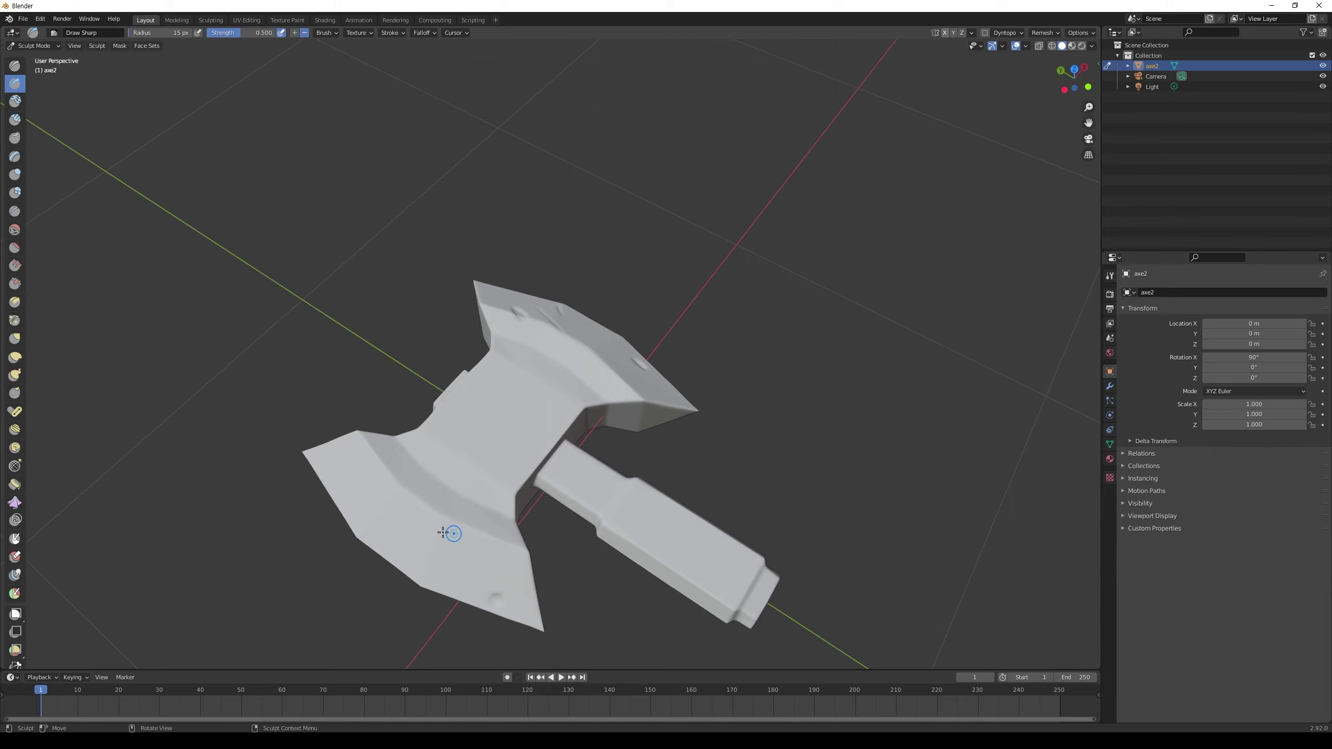
pyautogui.moveTo(457, 525); pyautogui.dragTo(460, 516)
pyautogui.moveTo(359, 494); pyautogui.dragTo(369, 491)
pyautogui.moveTo(492, 403); pyautogui.dragTo(484, 475)
pyautogui.moveTo(623, 516)
pyautogui.mouseDown()
pyautogui.moveTo(649, 476)
pyautogui.moveTo(702, 474)
pyautogui.mouseUp()
# Step: Add creases and dabs on the central face, blade, hexagonal plate and left blade tip
pyautogui.moveTo(730, 404); pyautogui.dragTo(462, 263, button='middle')
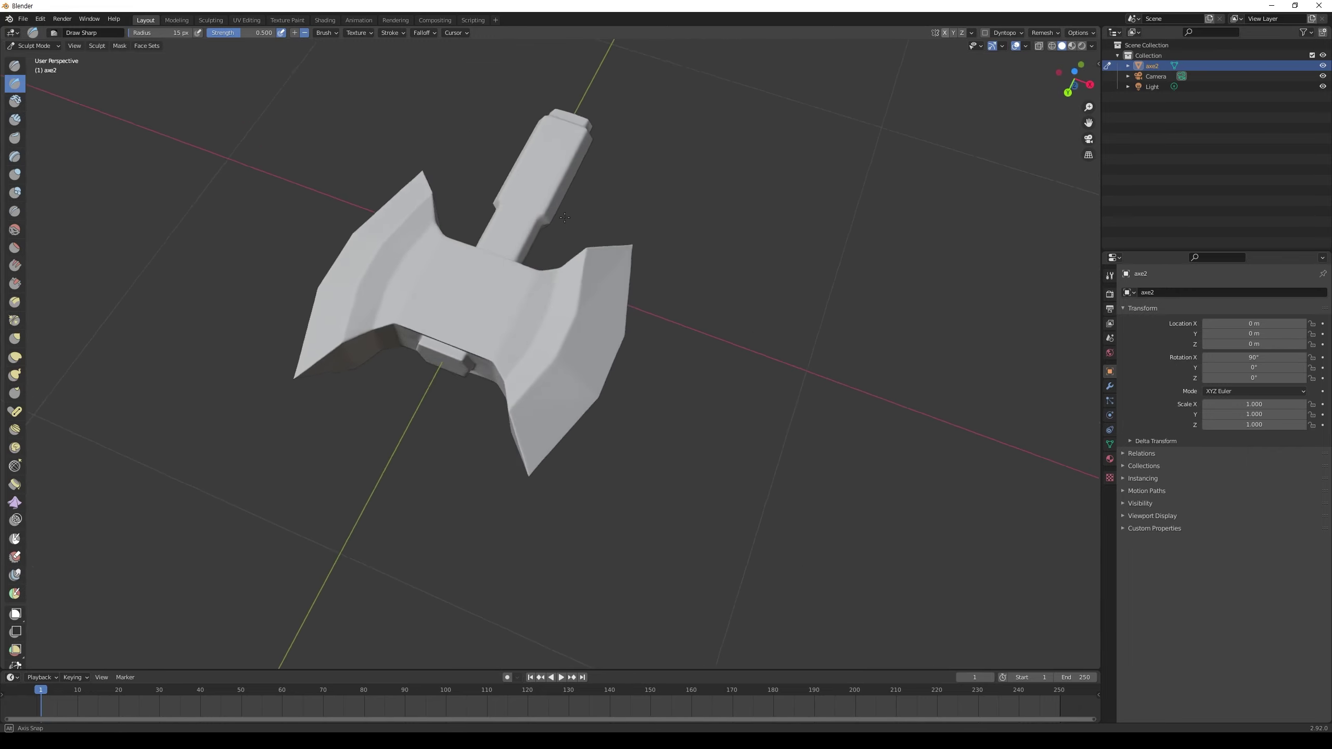
pyautogui.moveTo(472, 306); pyautogui.dragTo(464, 283)
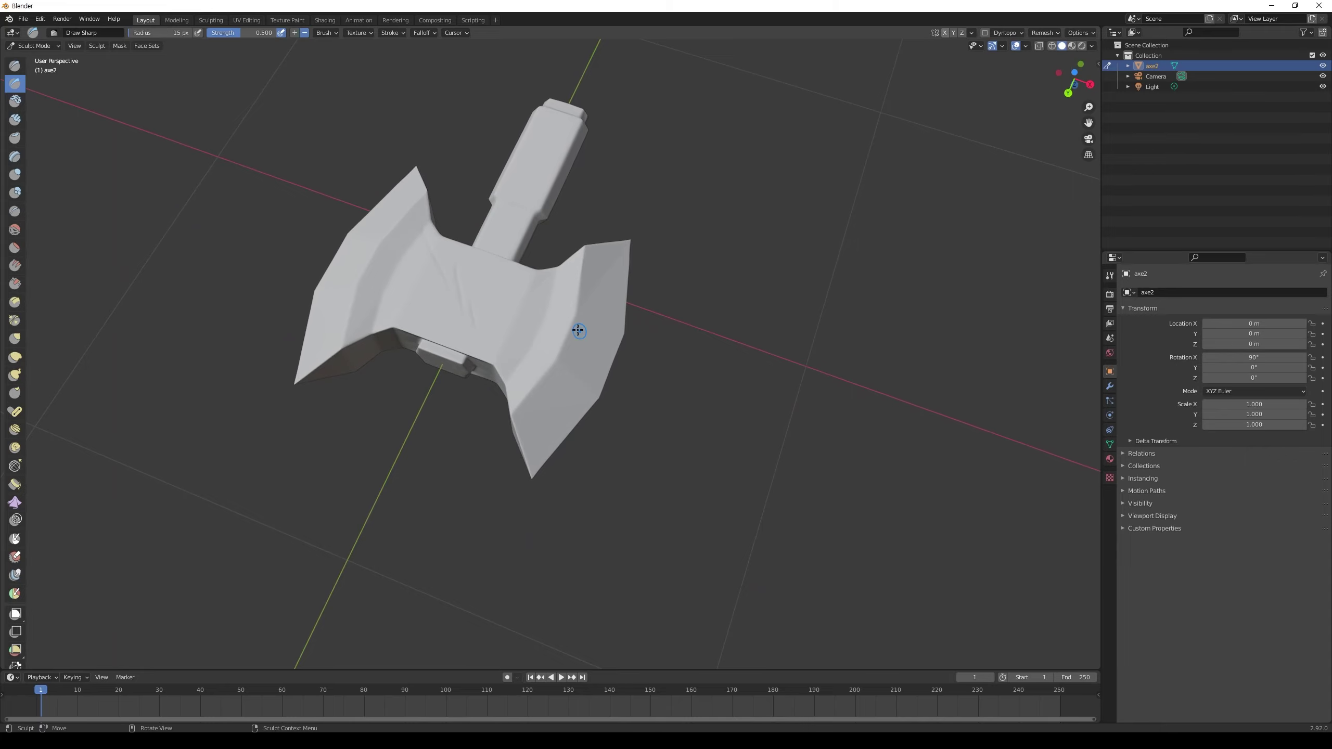
pyautogui.click(562, 361)
pyautogui.moveTo(637, 260); pyautogui.dragTo(373, 472, button='middle')
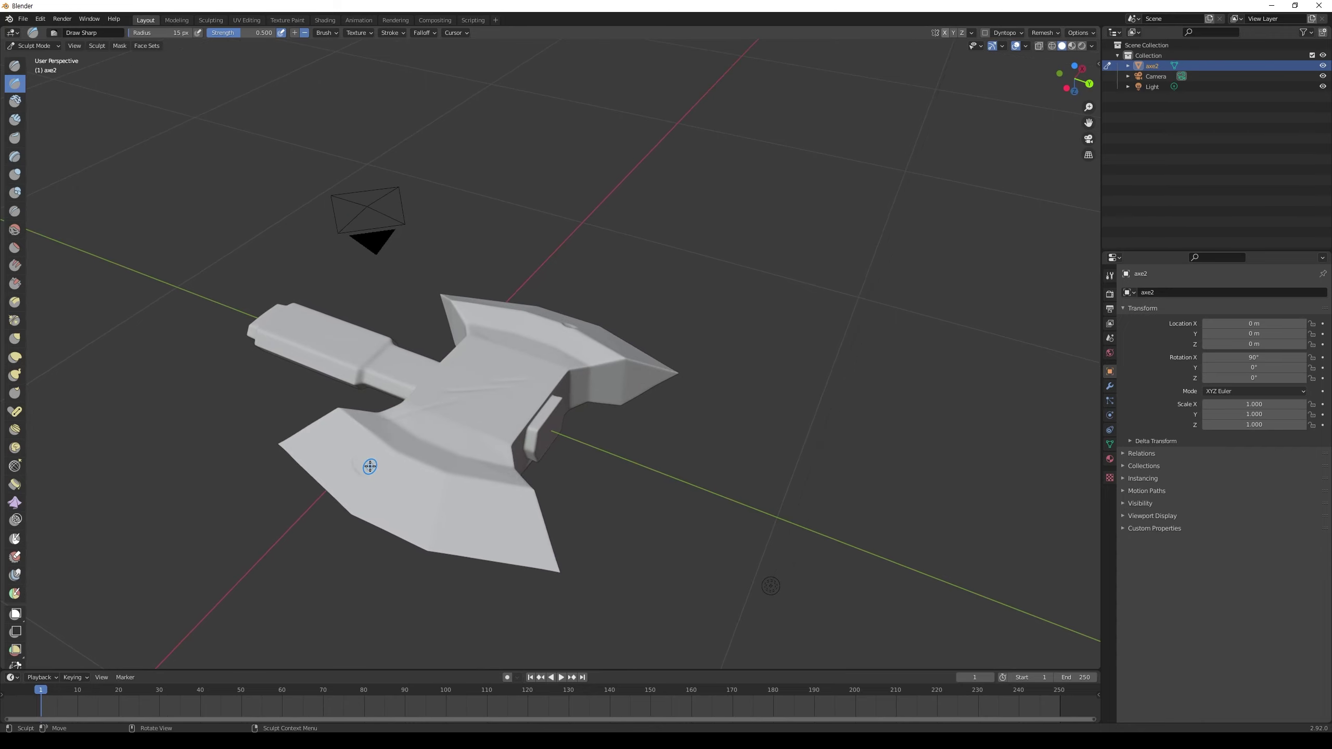
pyautogui.moveTo(370, 466); pyautogui.dragTo(367, 467)
pyautogui.moveTo(374, 471); pyautogui.dragTo(381, 510, button='middle')
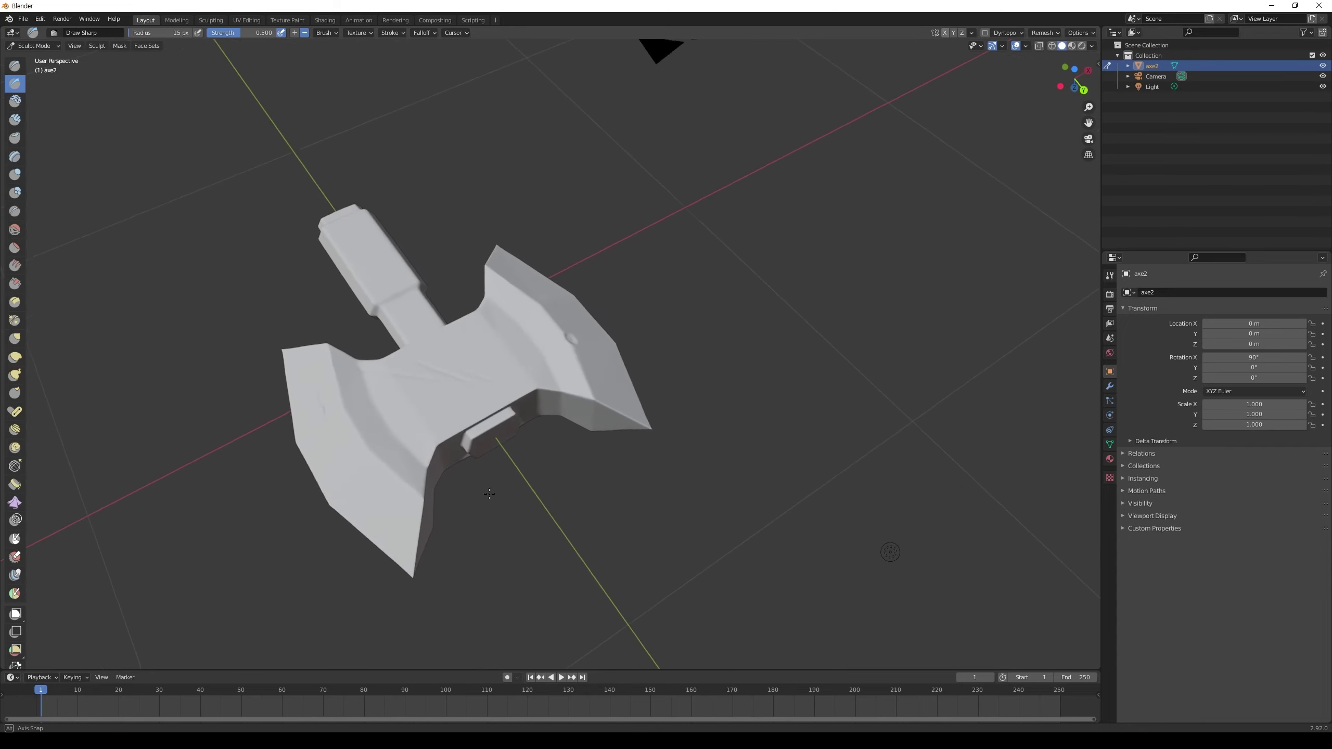
pyautogui.click(382, 510)
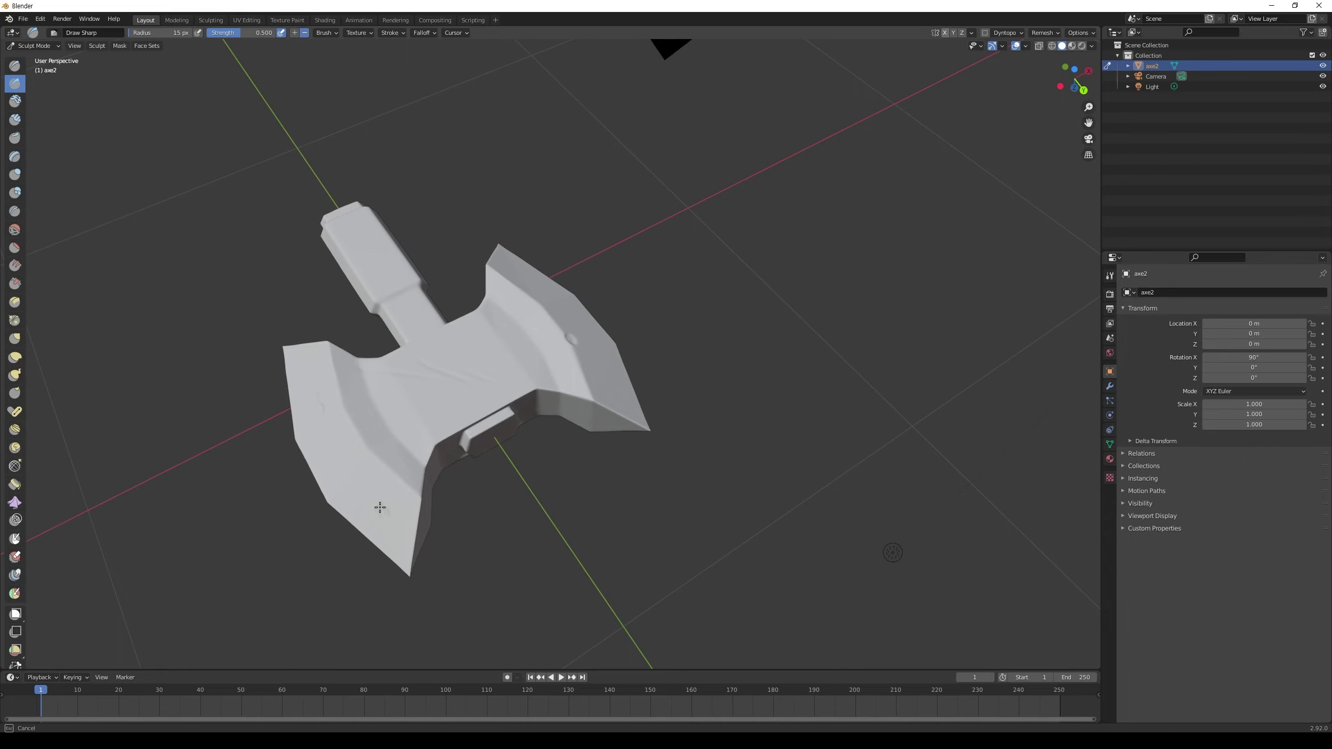
pyautogui.moveTo(391, 445); pyautogui.dragTo(391, 468)
pyautogui.moveTo(624, 378); pyautogui.dragTo(426, 355, button='middle')
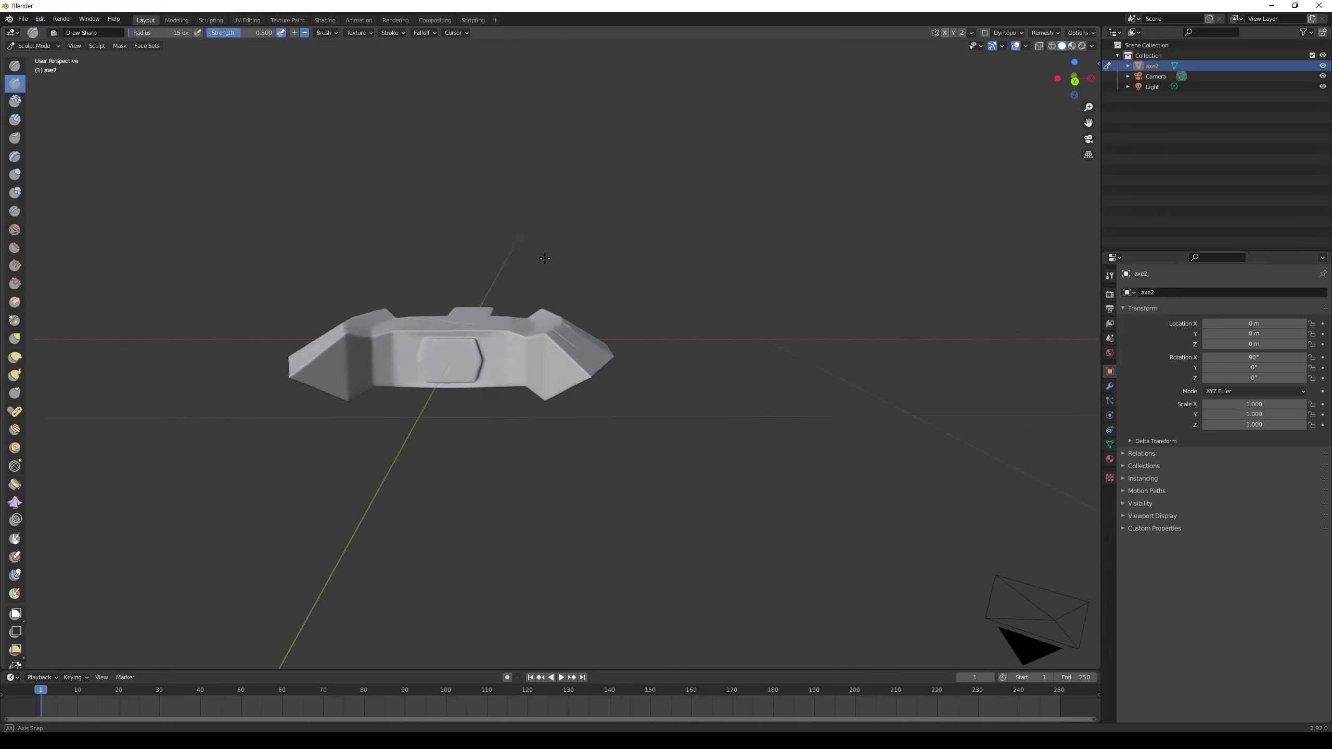
pyautogui.moveTo(468, 344)
pyautogui.mouseDown()
pyautogui.moveTo(435, 345)
pyautogui.moveTo(490, 351)
pyautogui.mouseUp()
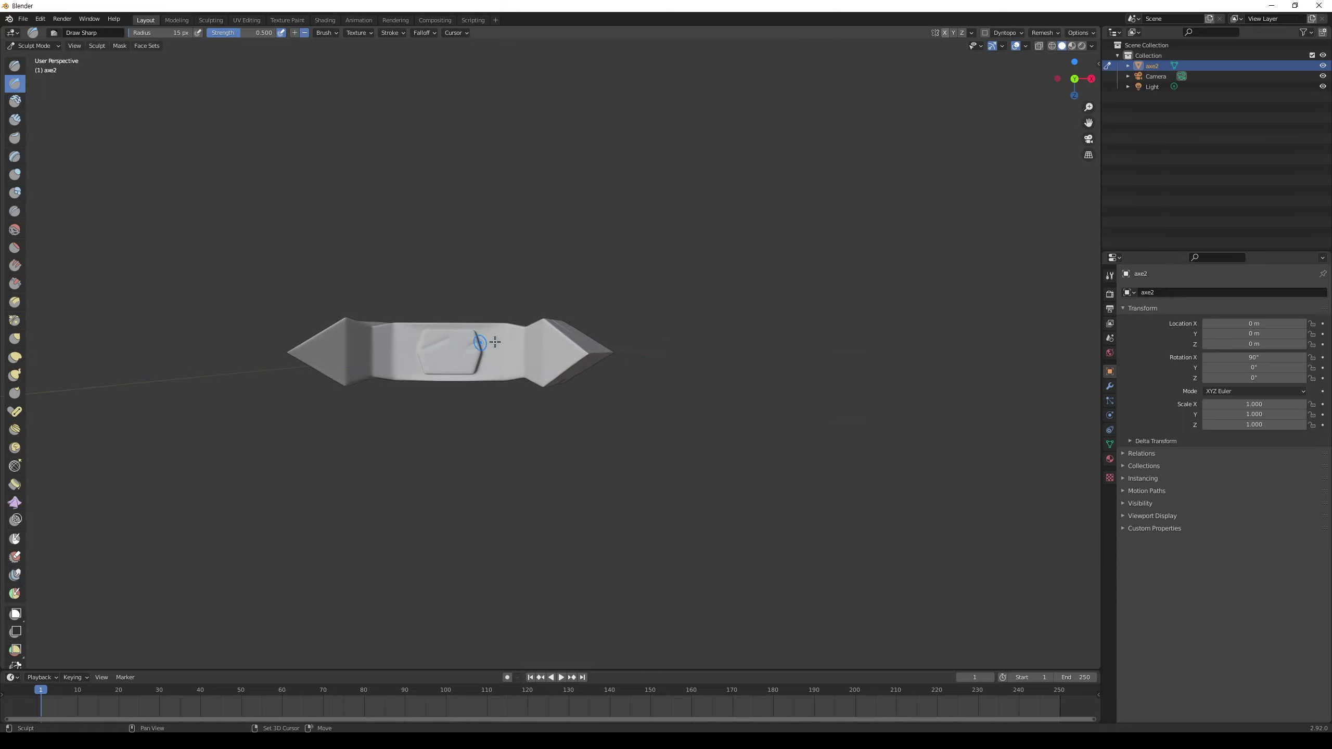
pyautogui.moveTo(614, 307)
pyautogui.mouseDown(button='middle')
pyautogui.moveTo(487, 339)
pyautogui.moveTo(365, 348)
pyautogui.mouseUp(button='middle')
pyautogui.moveTo(365, 348); pyautogui.dragTo(336, 359)
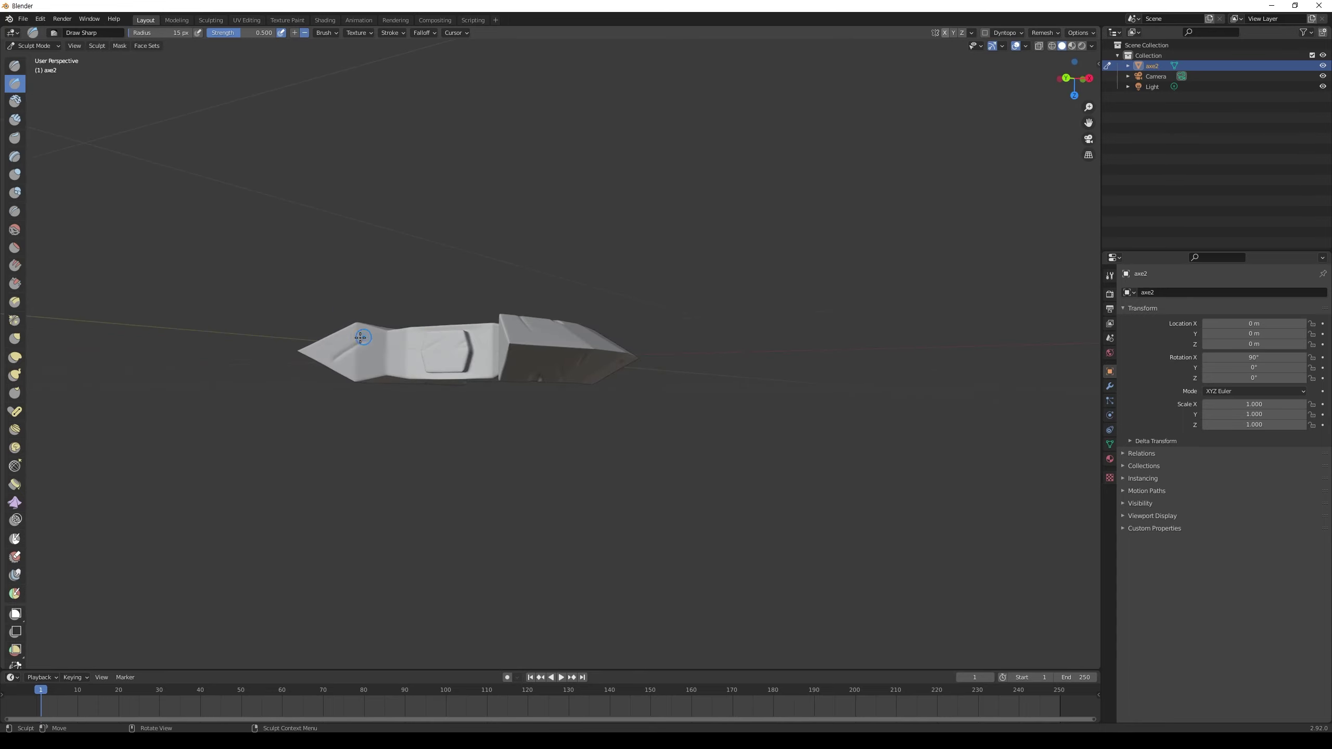
# Step: Orbit around the axe and sculpt a small dent into the head
pyautogui.moveTo(362, 367); pyautogui.dragTo(695, 345, button='middle')
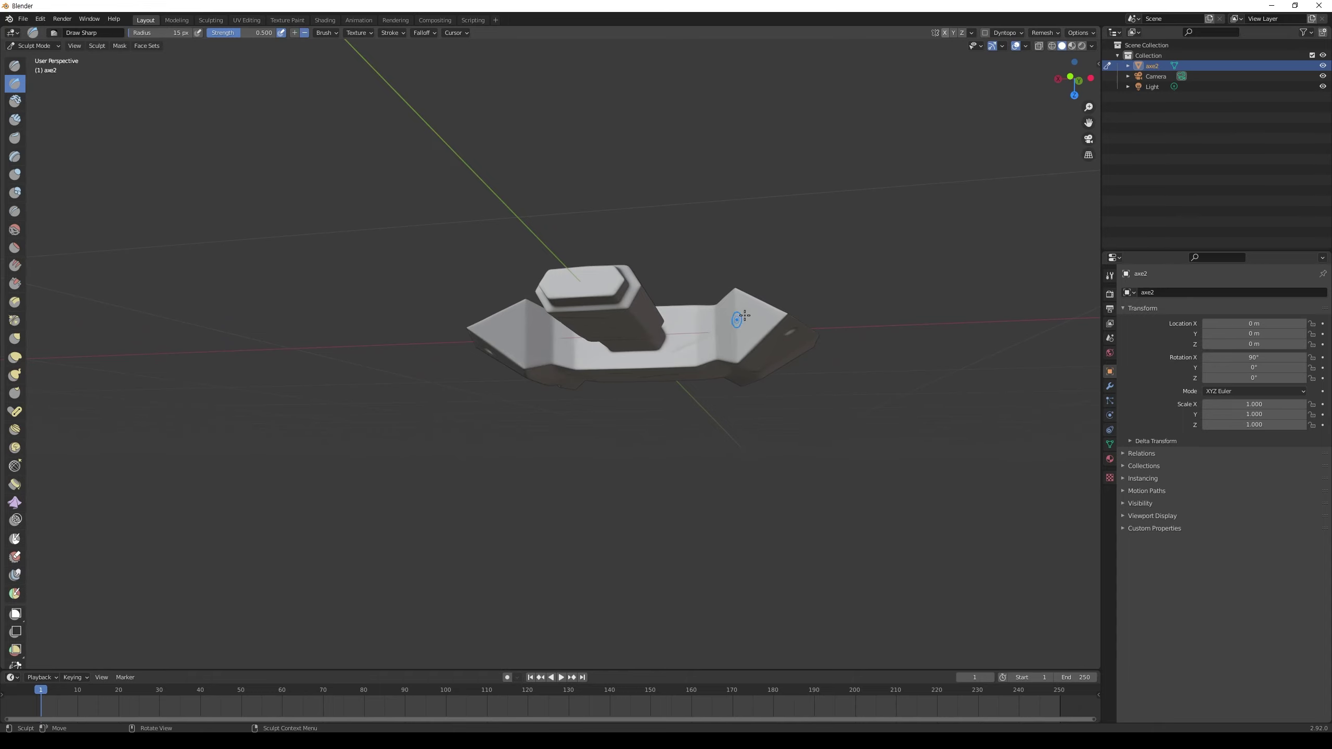
pyautogui.moveTo(744, 315); pyautogui.dragTo(804, 269, button='middle')
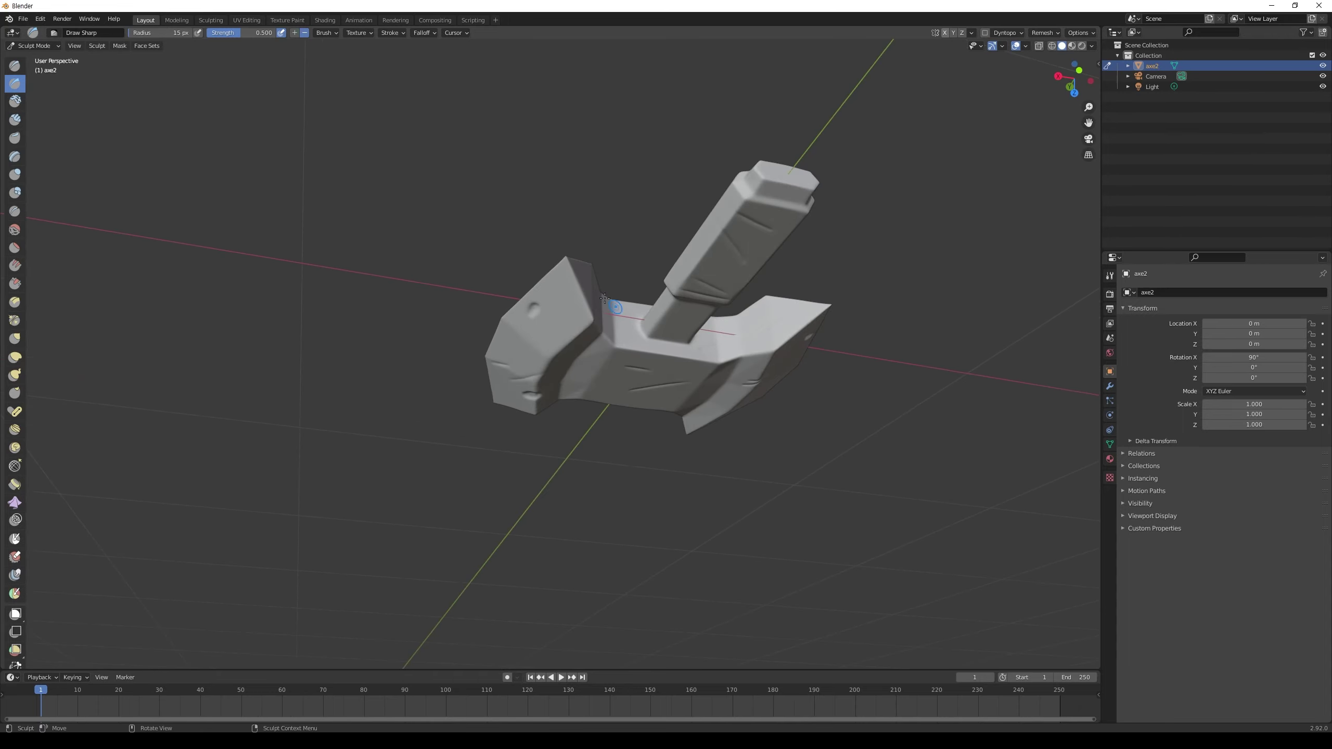
pyautogui.moveTo(605, 298); pyautogui.dragTo(512, 337, button='middle')
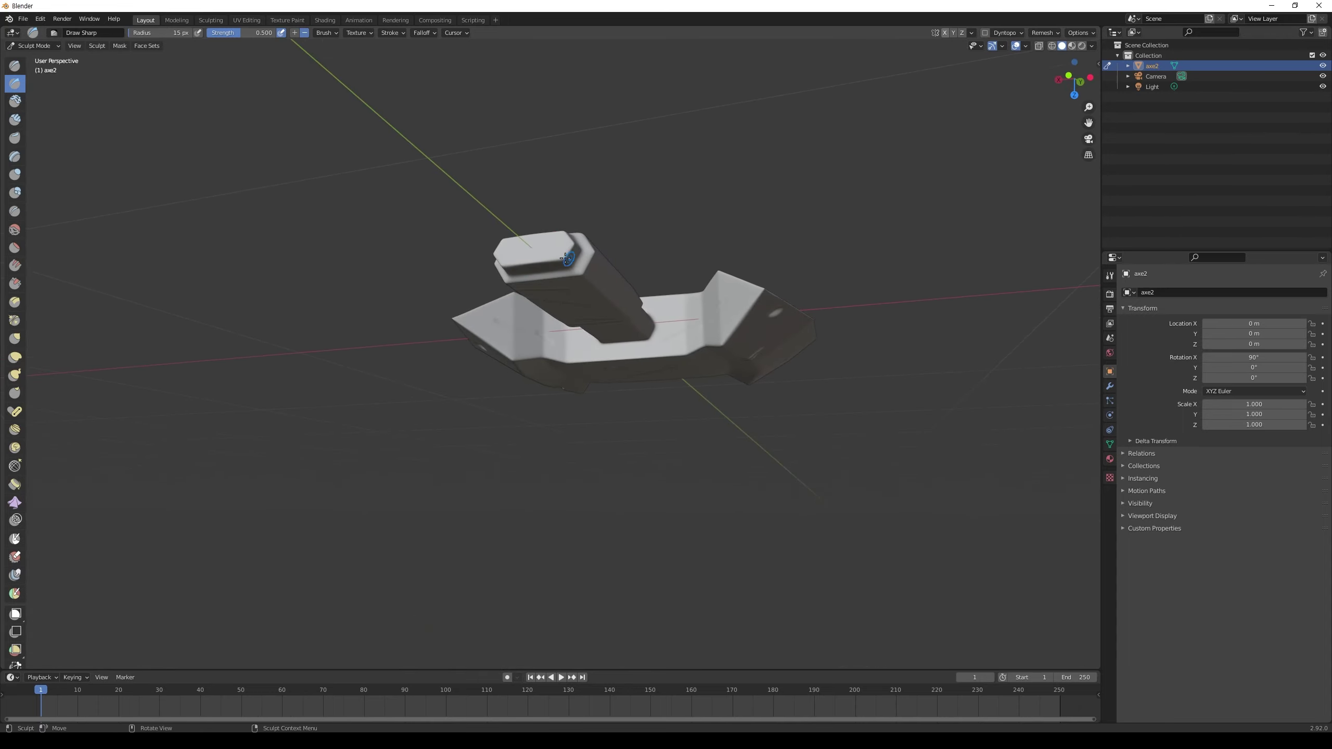
pyautogui.moveTo(539, 253); pyautogui.dragTo(595, 234, button='middle')
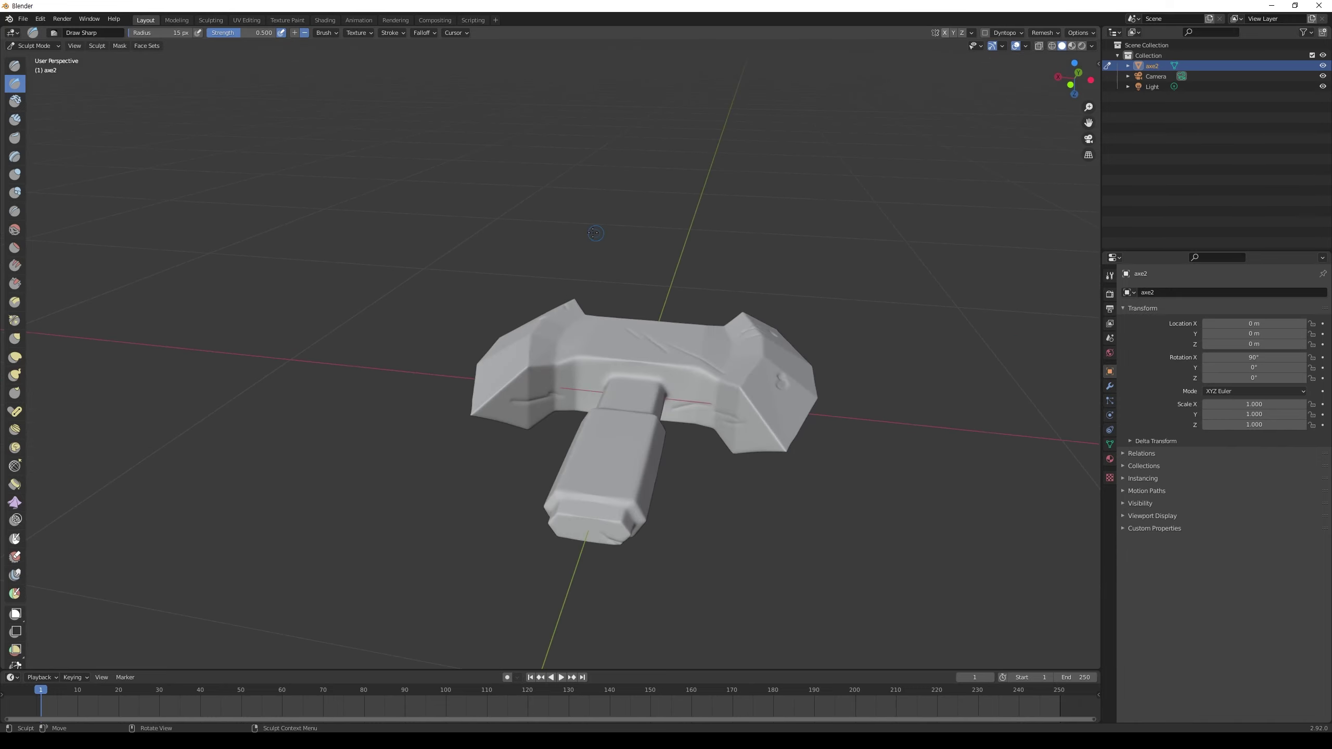
pyautogui.moveTo(609, 419); pyautogui.dragTo(589, 433, button='middle')
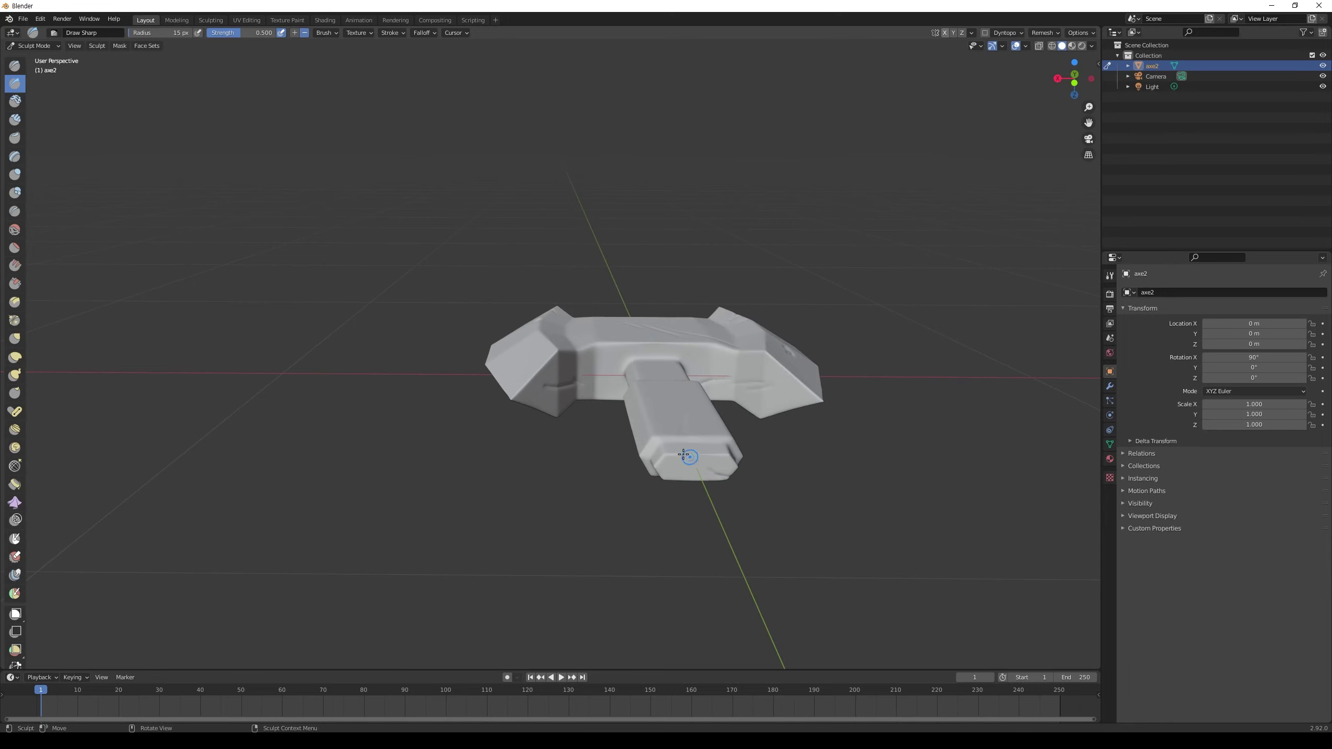
pyautogui.moveTo(684, 372); pyautogui.dragTo(669, 304, button='middle')
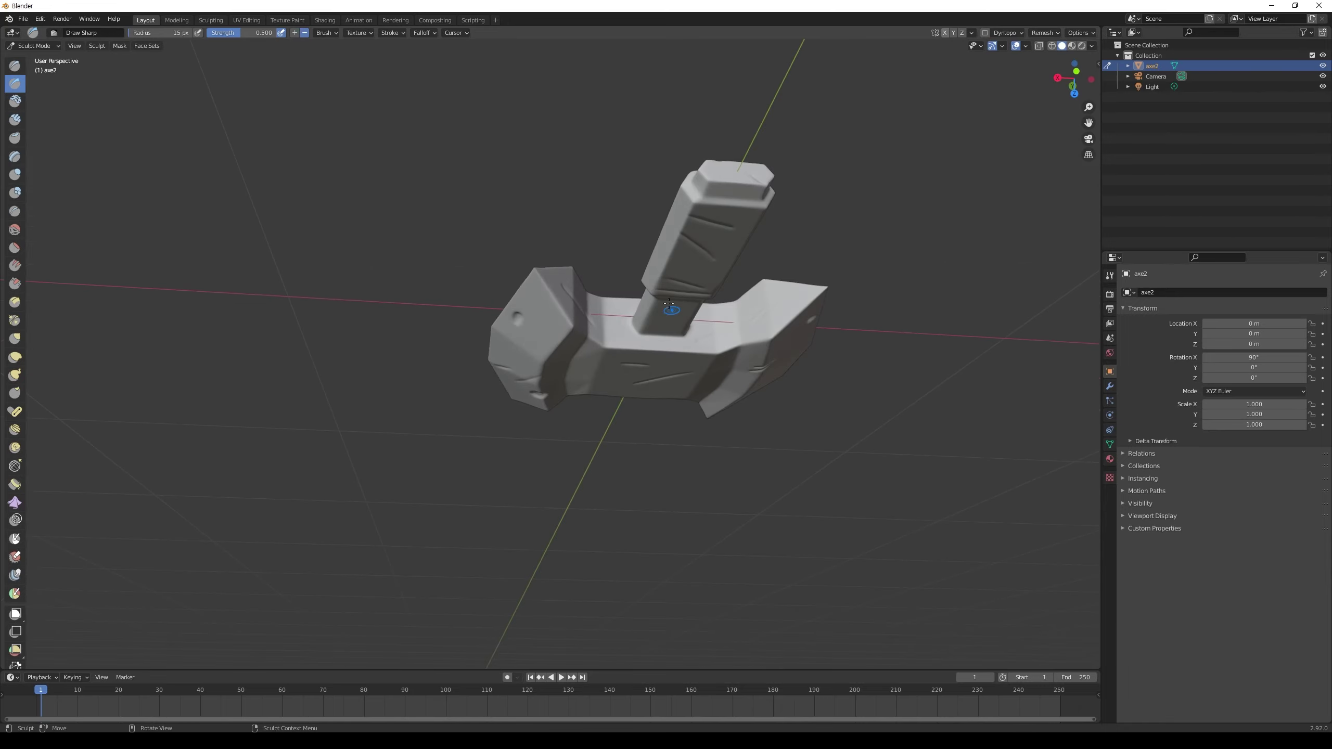
pyautogui.moveTo(717, 191); pyautogui.dragTo(673, 386, button='middle')
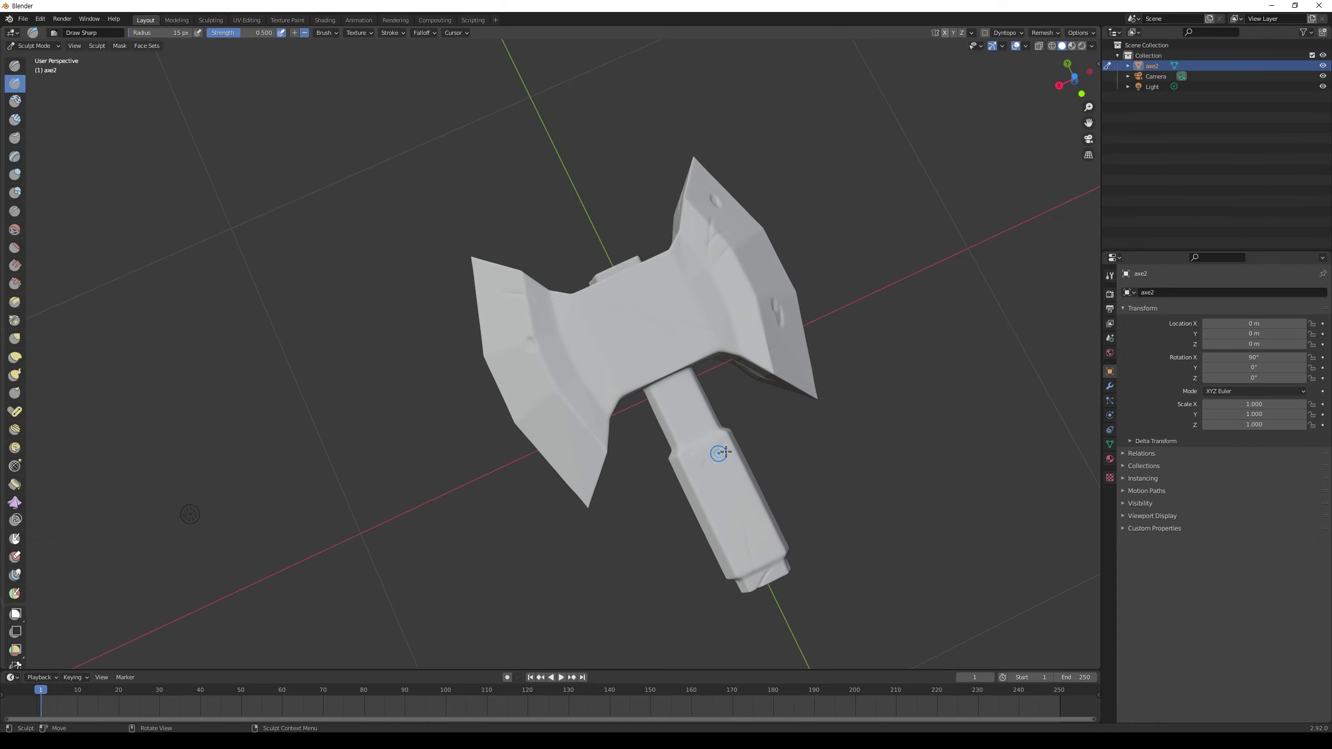
pyautogui.moveTo(640, 314); pyautogui.dragTo(613, 336)
pyautogui.moveTo(717, 267)
pyautogui.mouseDown(button='middle')
pyautogui.moveTo(957, 179)
pyautogui.moveTo(406, 362)
pyautogui.mouseUp(button='middle')
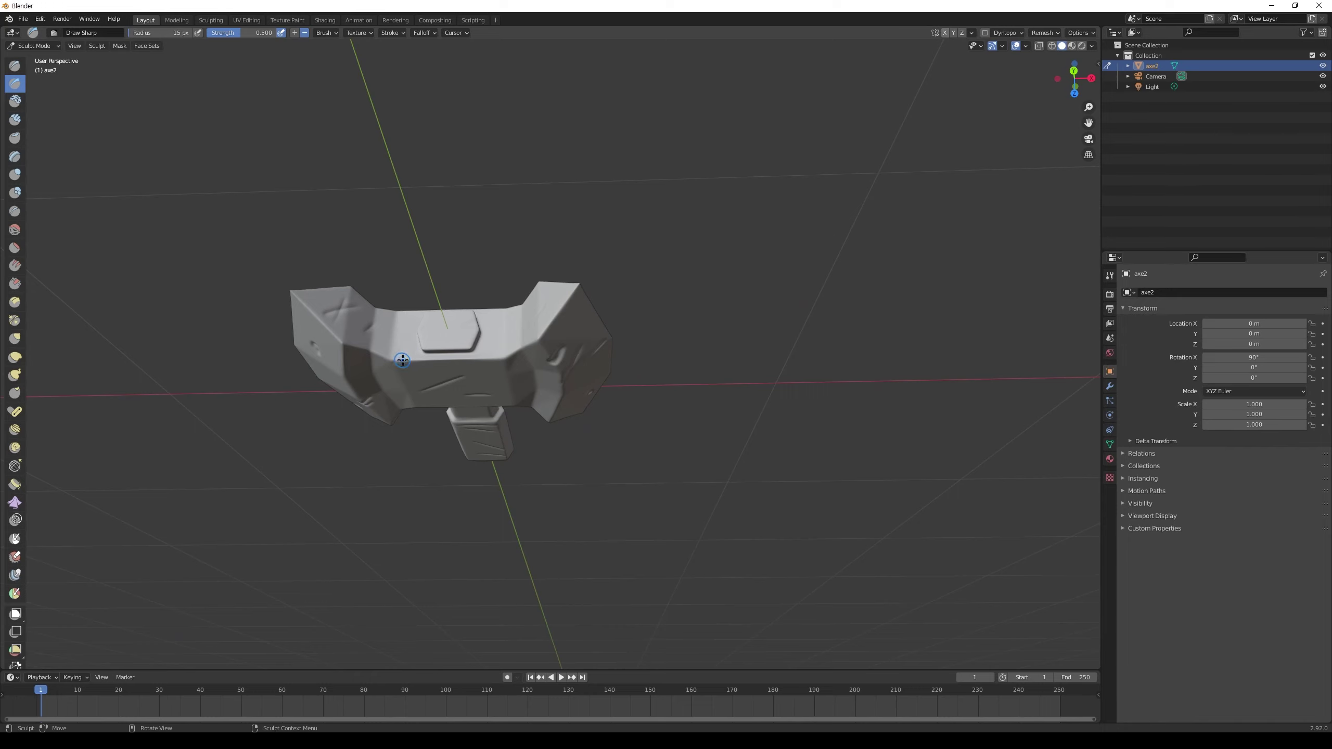
pyautogui.moveTo(626, 259); pyautogui.dragTo(494, 441, button='middle')
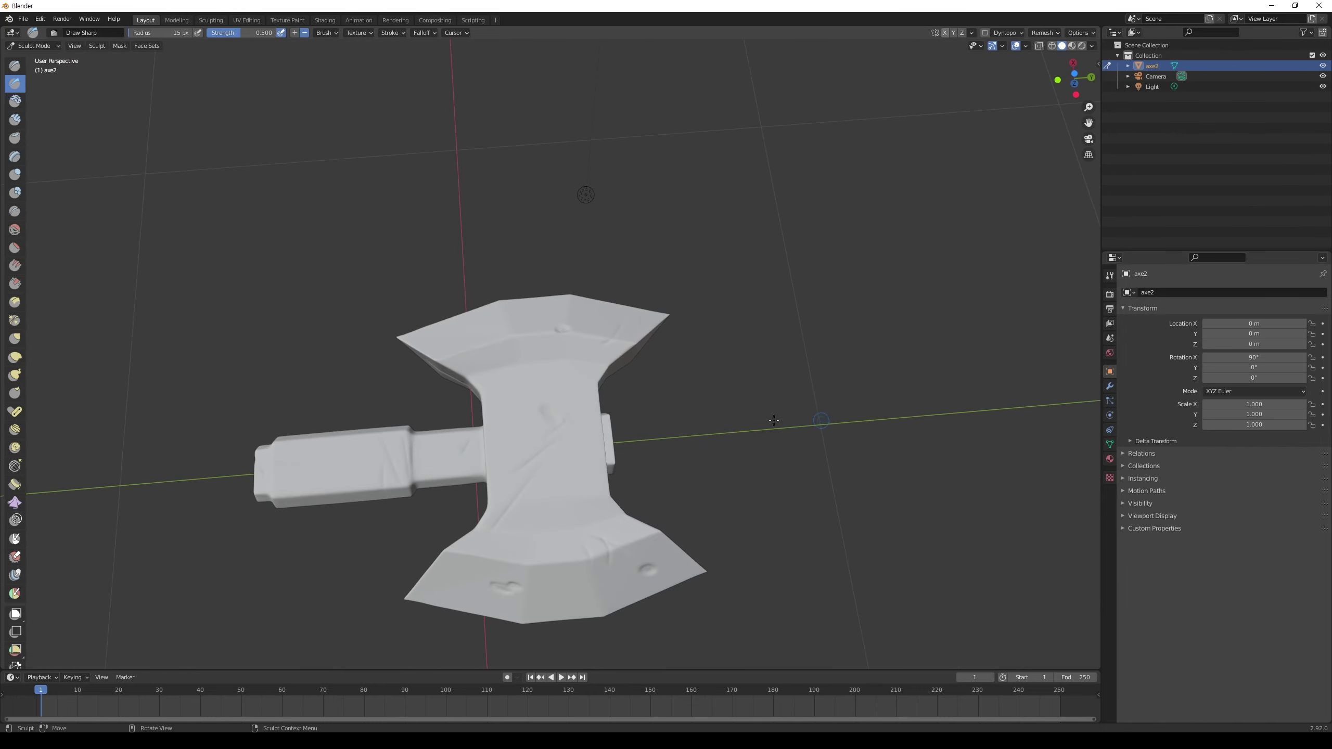
pyautogui.moveTo(494, 442)
pyautogui.mouseDown(button='middle')
pyautogui.moveTo(674, 242)
pyautogui.moveTo(674, 193)
pyautogui.mouseUp(button='middle')
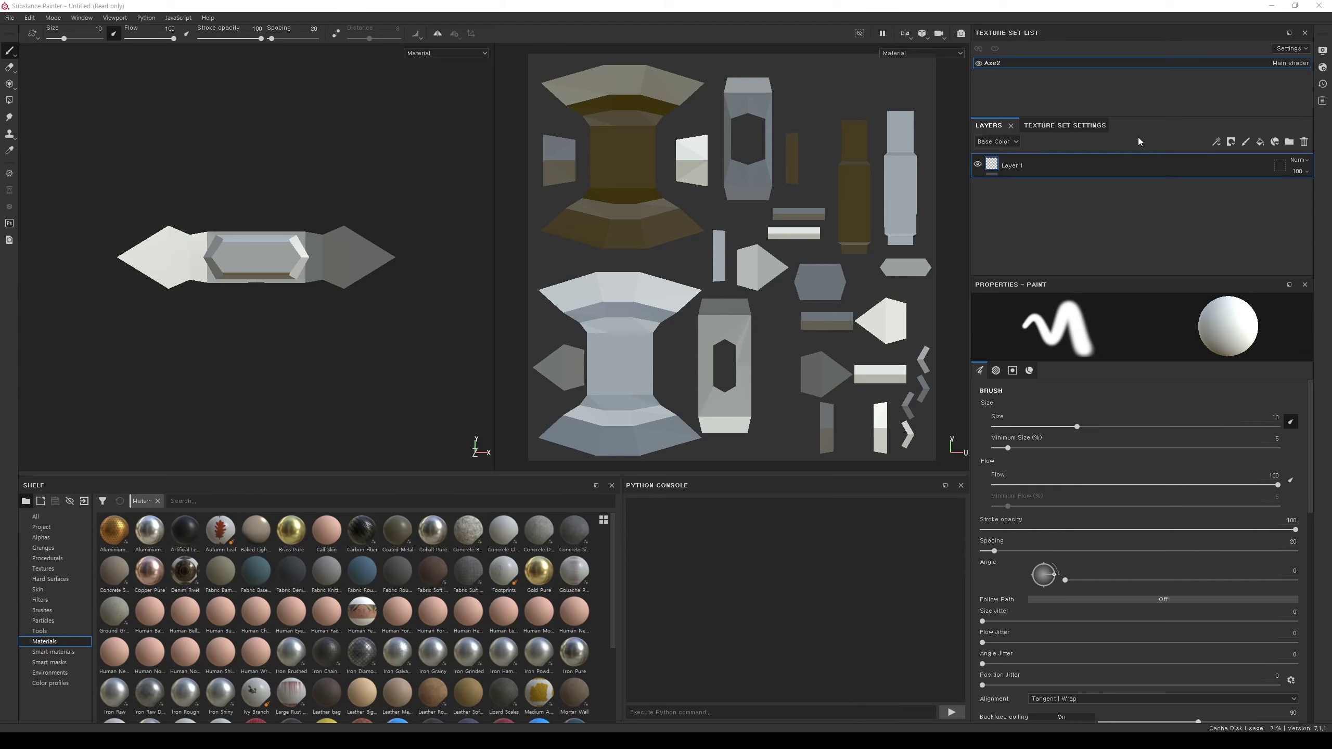
# Step: Add an Ambient occlusion channel to the axe's texture set
pyautogui.click(1064, 125)
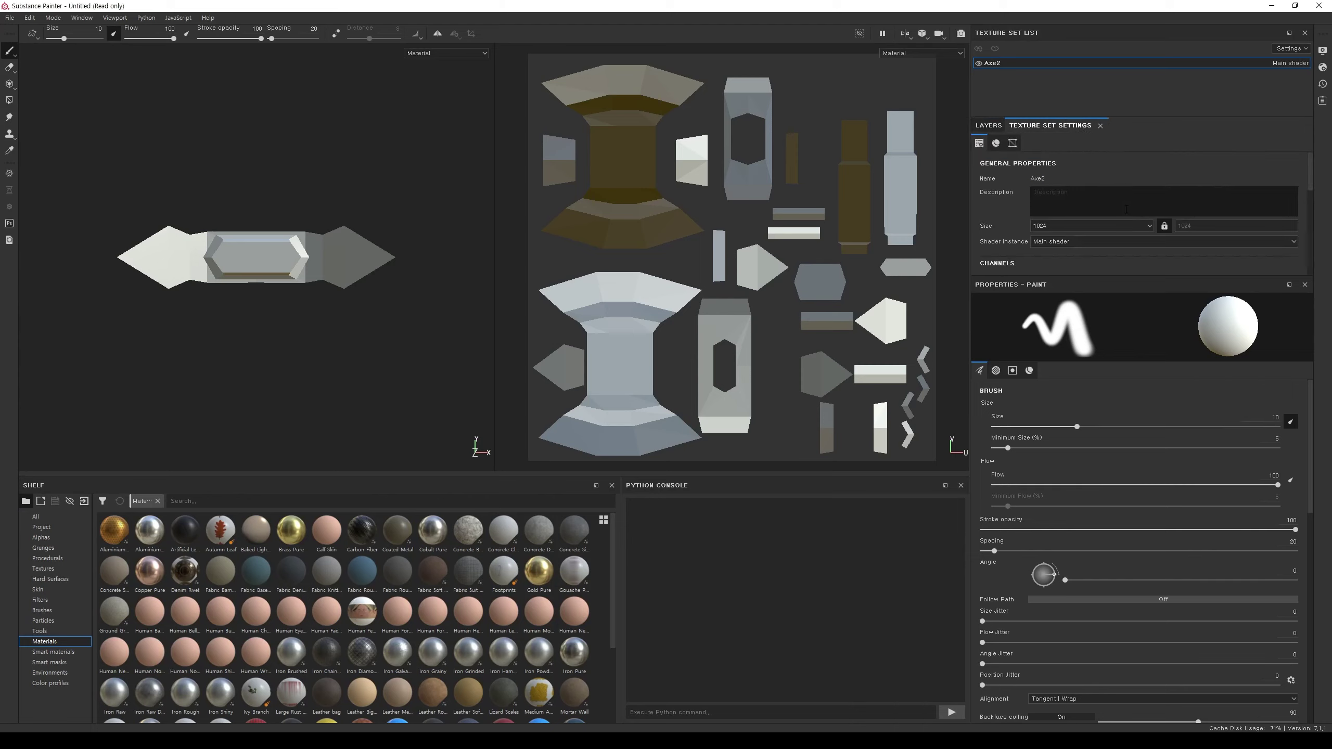
pyautogui.scroll(-3, 1181, 210)
pyautogui.scroll(3, 1180, 209)
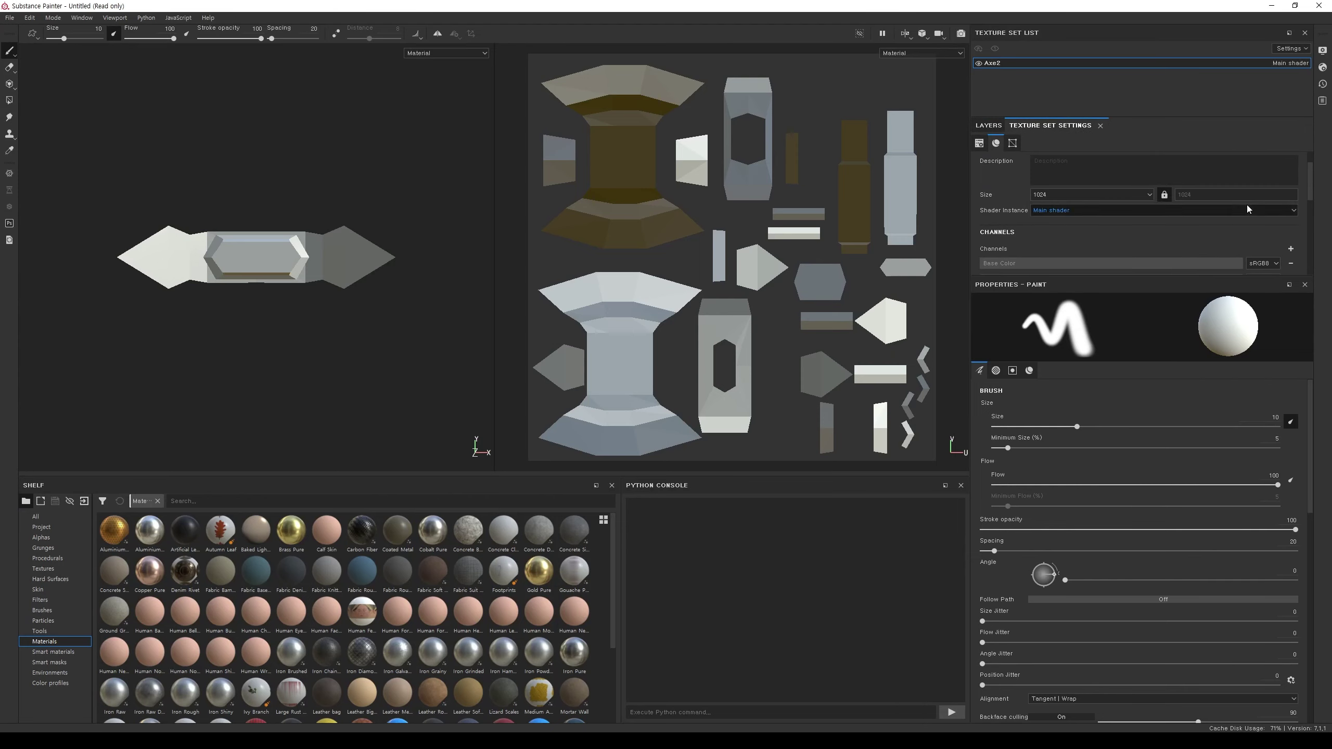
pyautogui.click(1290, 249)
pyautogui.click(1286, 264)
# Step: Bake mesh maps at 2048 from the axe2high high-poly mesh, with the ID map excluded
pyautogui.scroll(-3, 1187, 206)
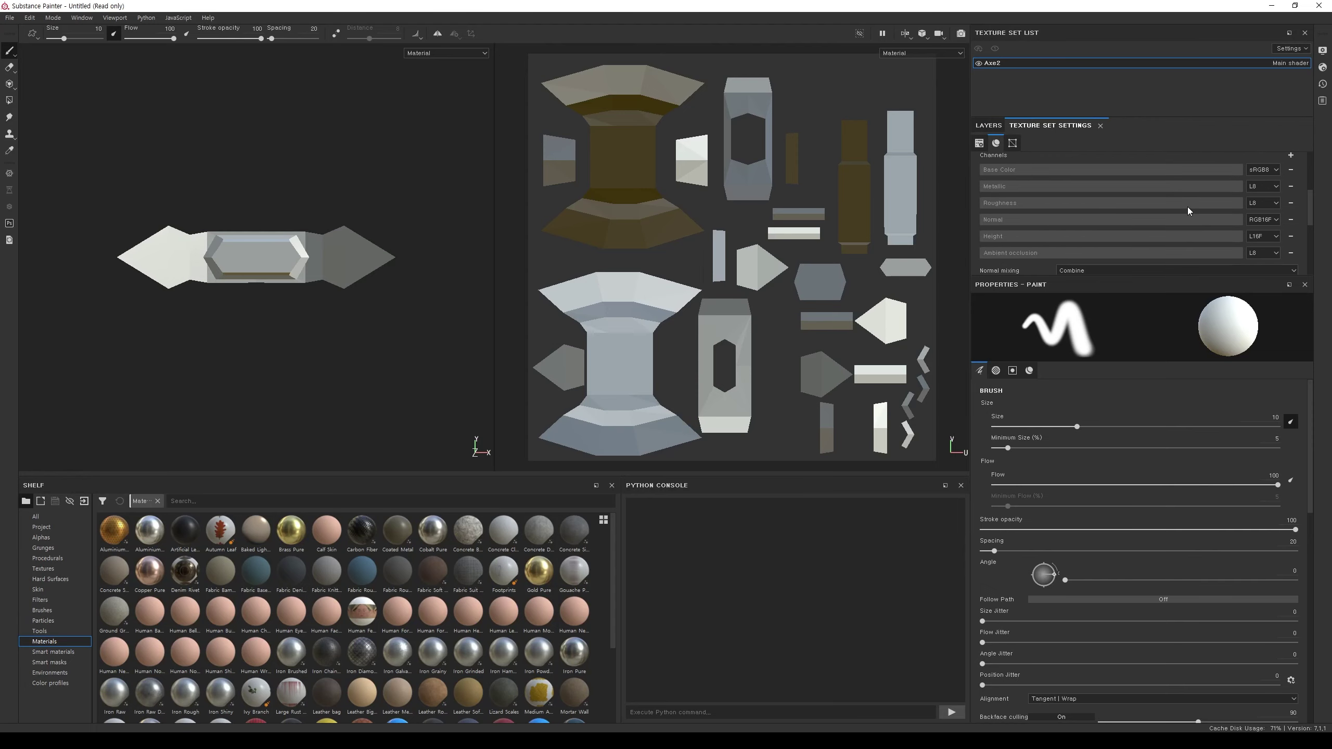
pyautogui.scroll(-2, 1188, 209)
pyautogui.click(1252, 212)
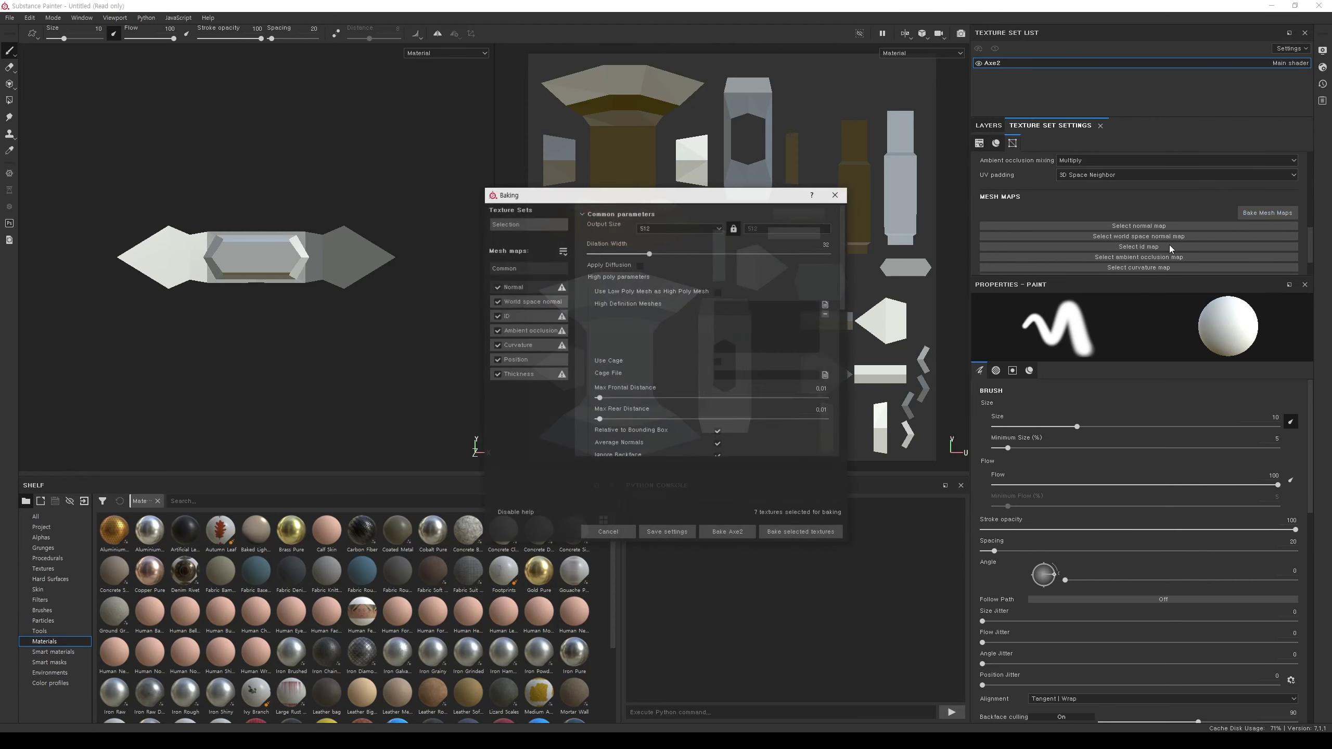
pyautogui.click(497, 317)
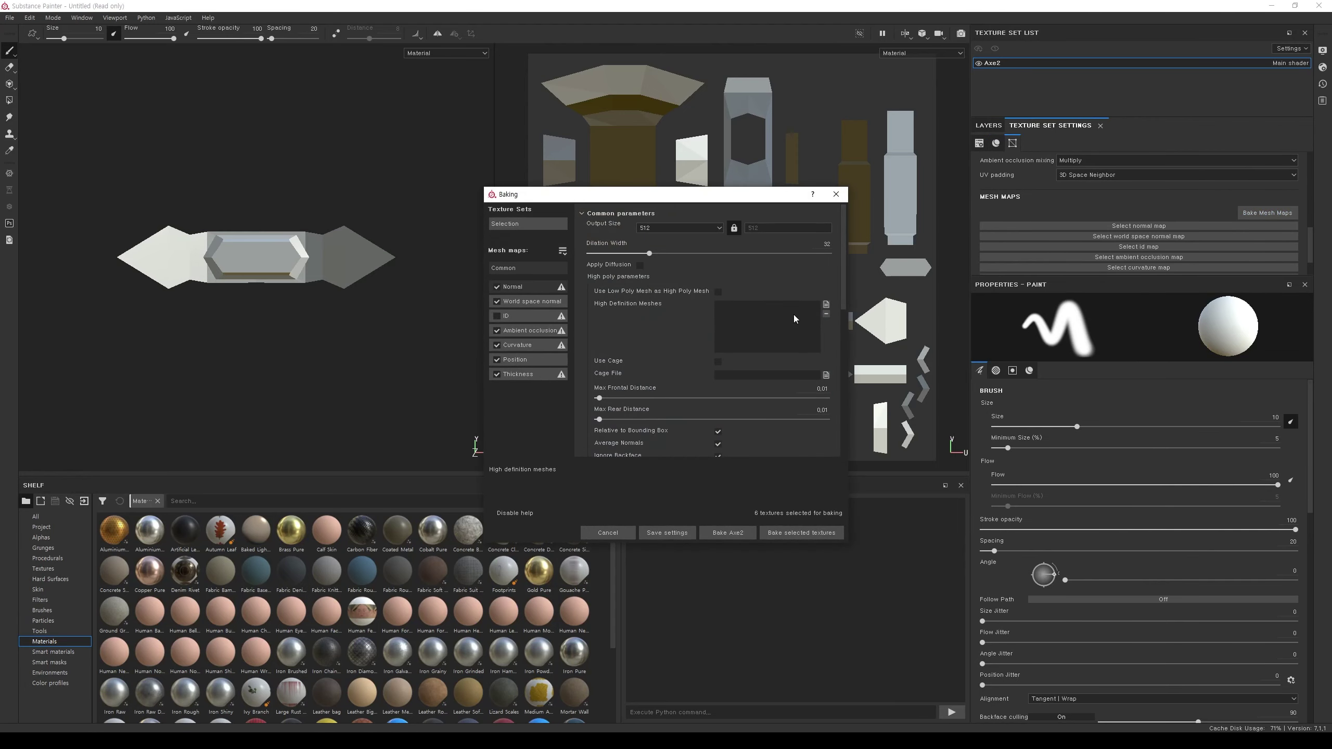
pyautogui.click(825, 308)
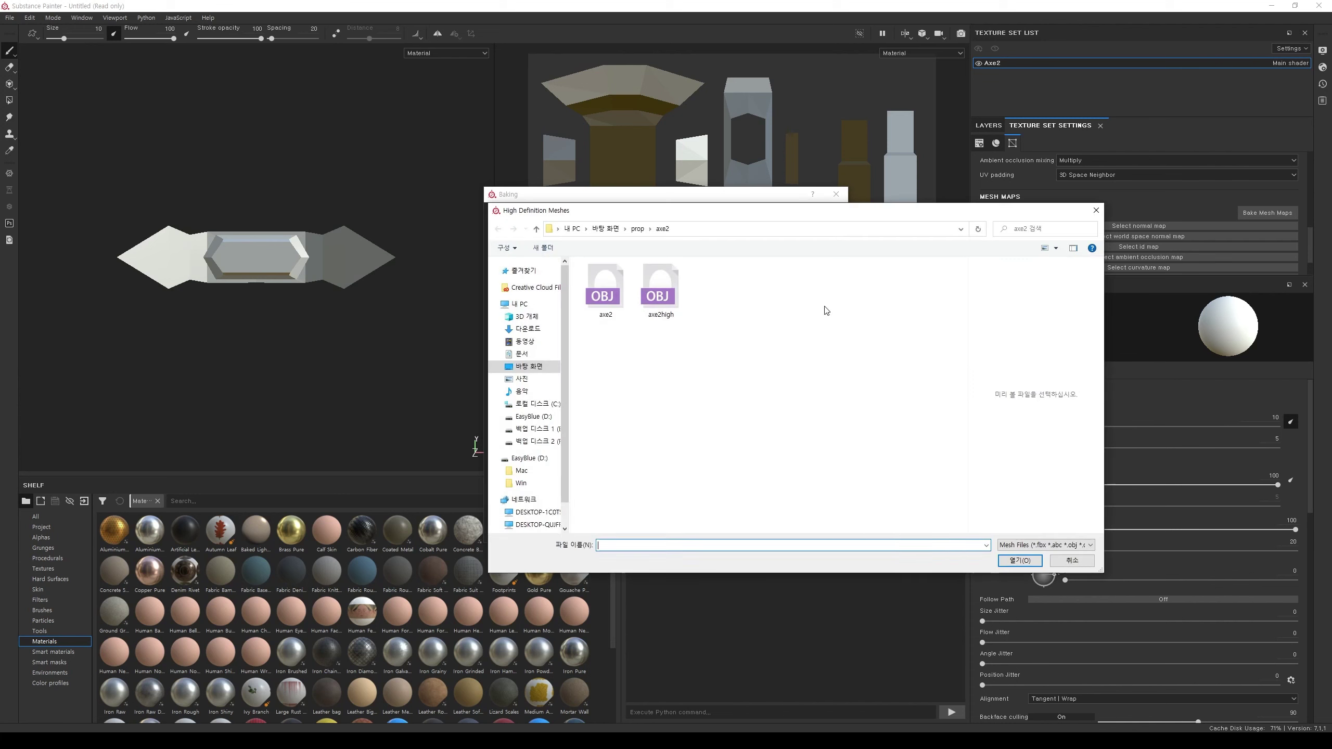
pyautogui.doubleClick(660, 302)
pyautogui.click(707, 229)
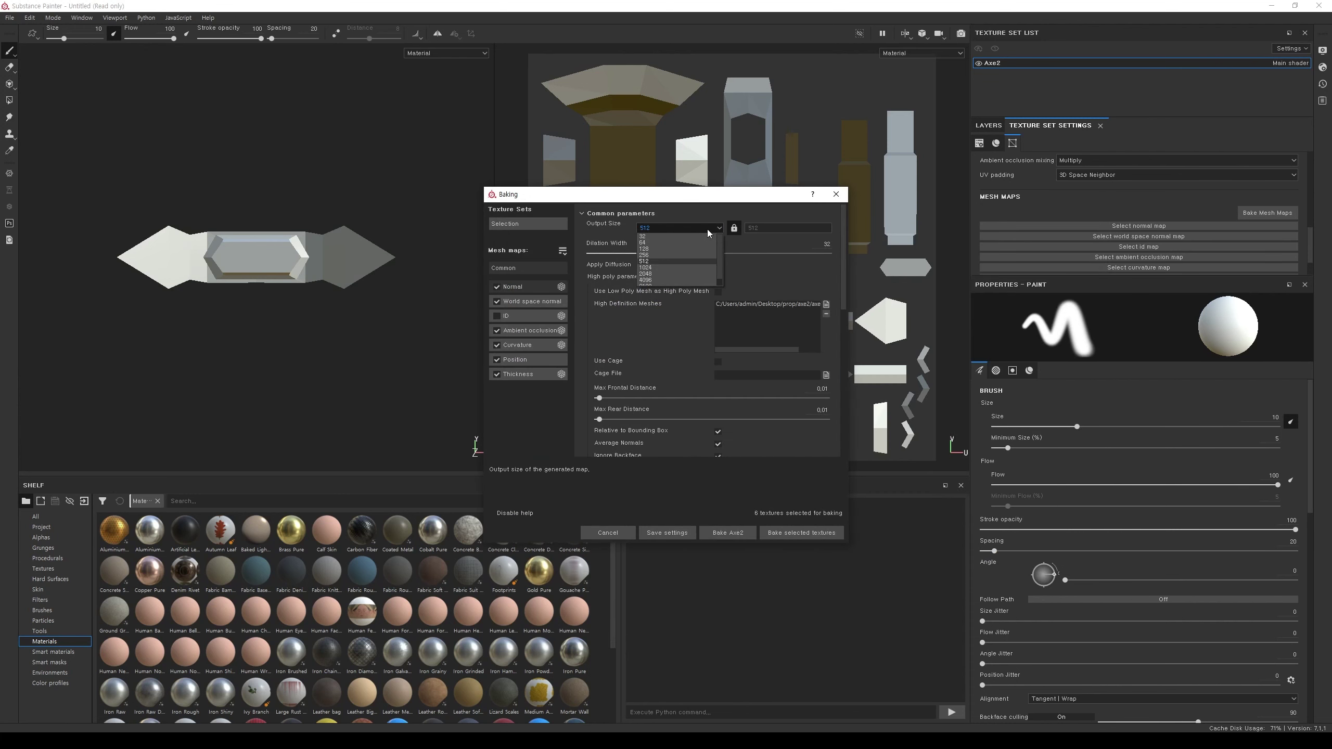
pyautogui.click(650, 273)
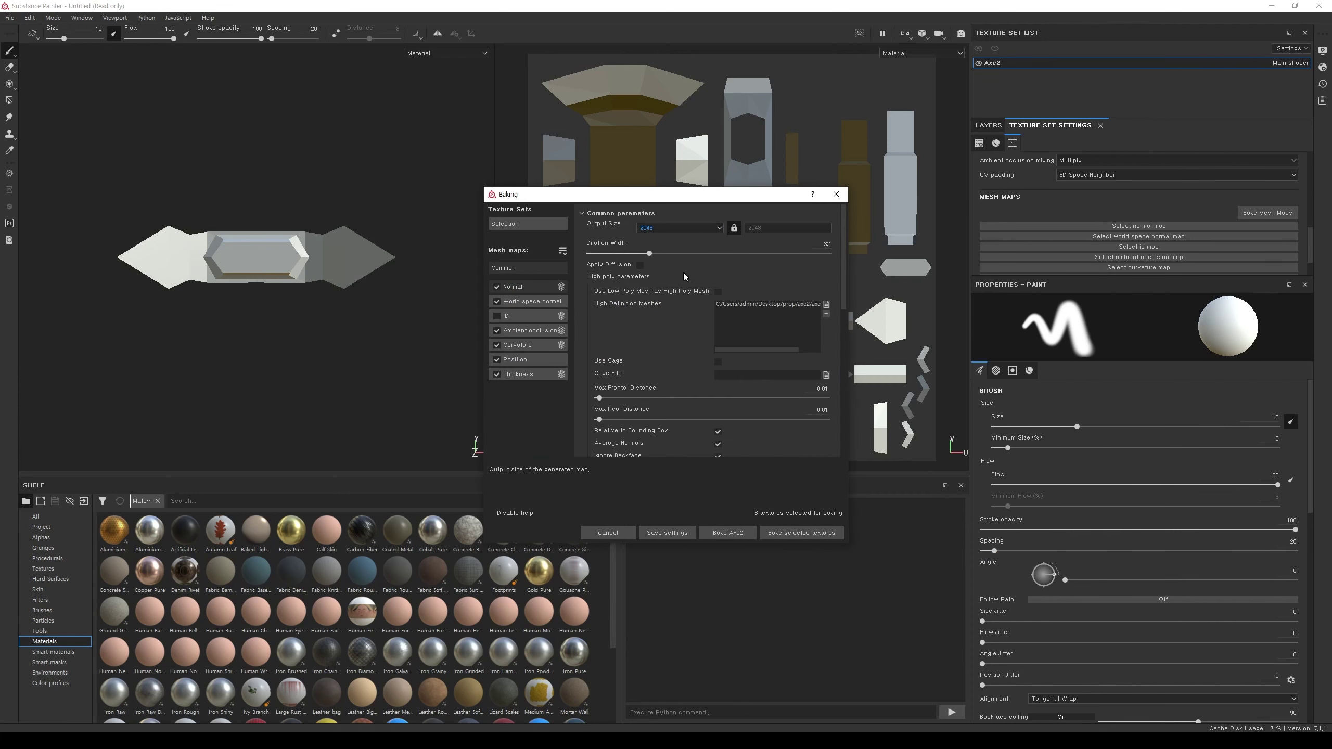
pyautogui.click(776, 535)
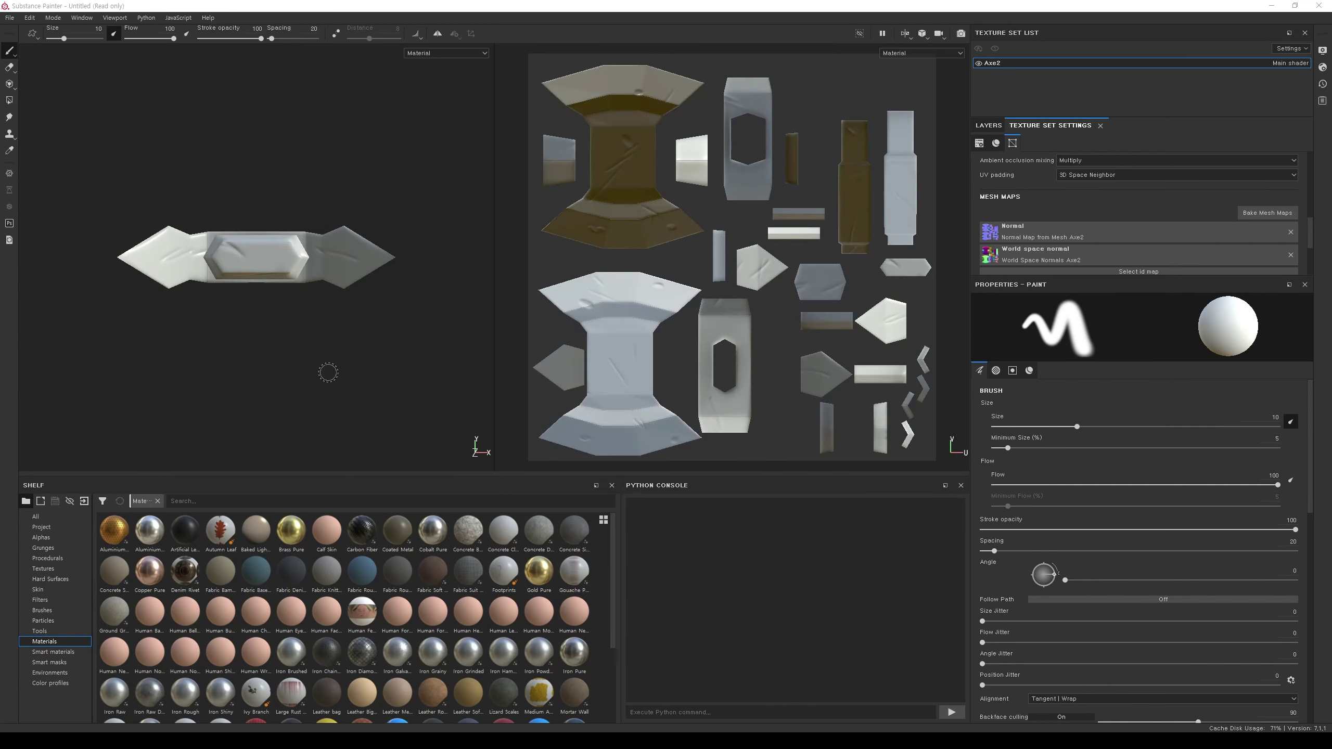
pyautogui.moveTo(328, 372)
pyautogui.keyDown('alt'); pyautogui.mouseDown()
pyautogui.moveTo(348, 381)
pyautogui.moveTo(514, 313)
pyautogui.moveTo(342, 428)
pyautogui.moveTo(401, 335)
pyautogui.mouseUp(); pyautogui.keyUp('alt')
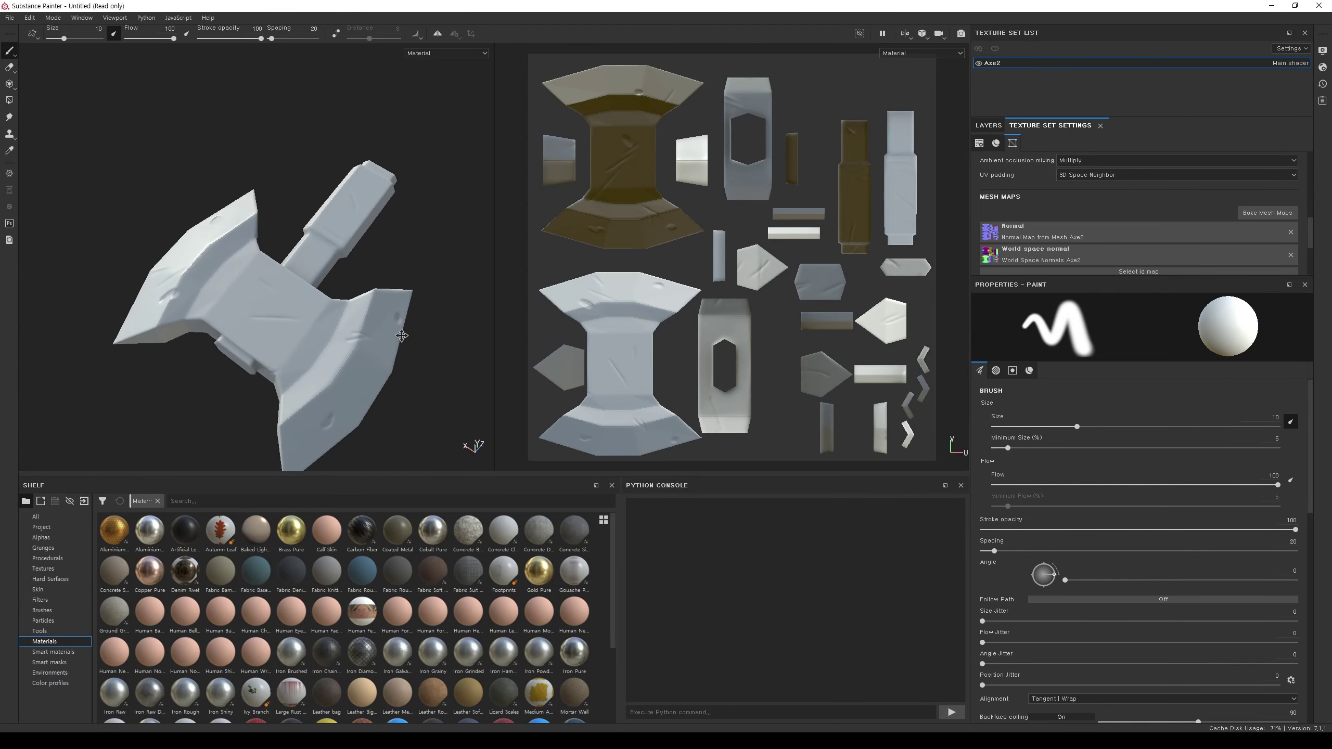
pyautogui.scroll(-3, 375, 658)
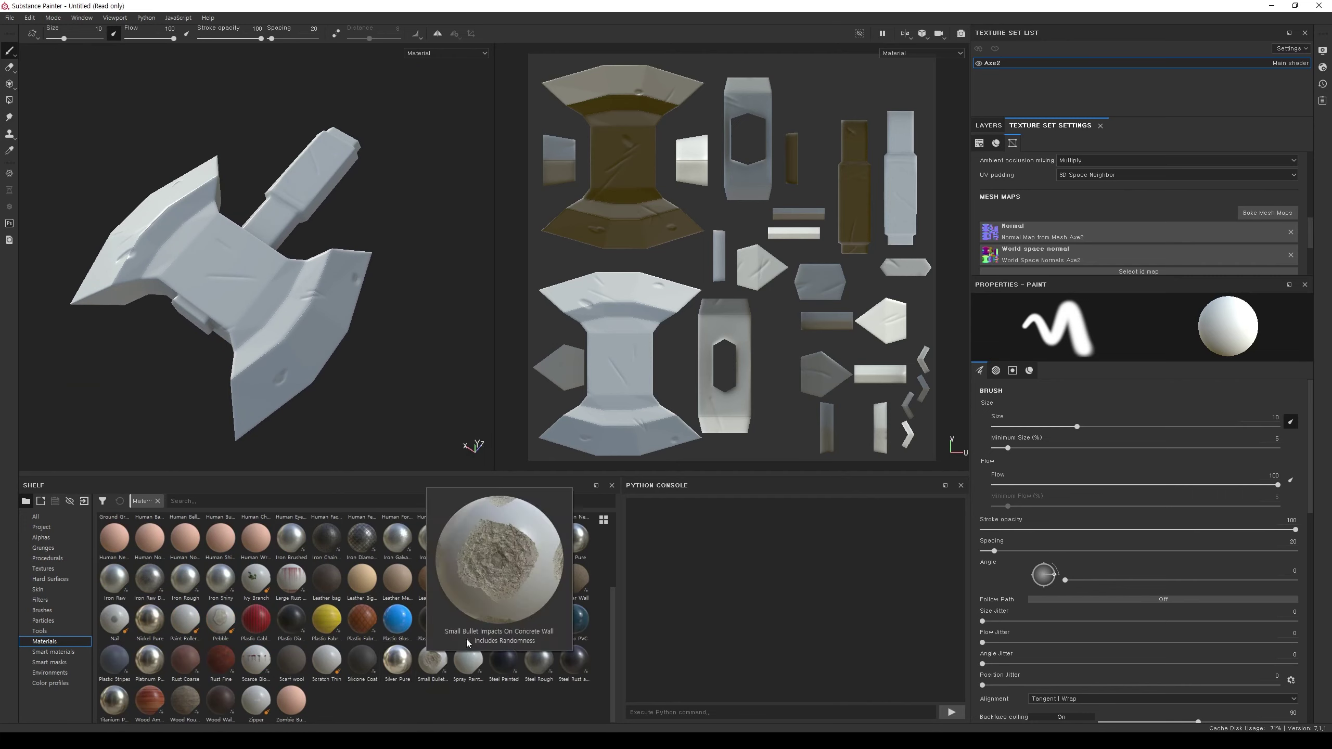
# Step: Add a Plastic Matte Pure layer tinted dark blue-grey, then add a Wood American Cherry layer
pyautogui.click(989, 126)
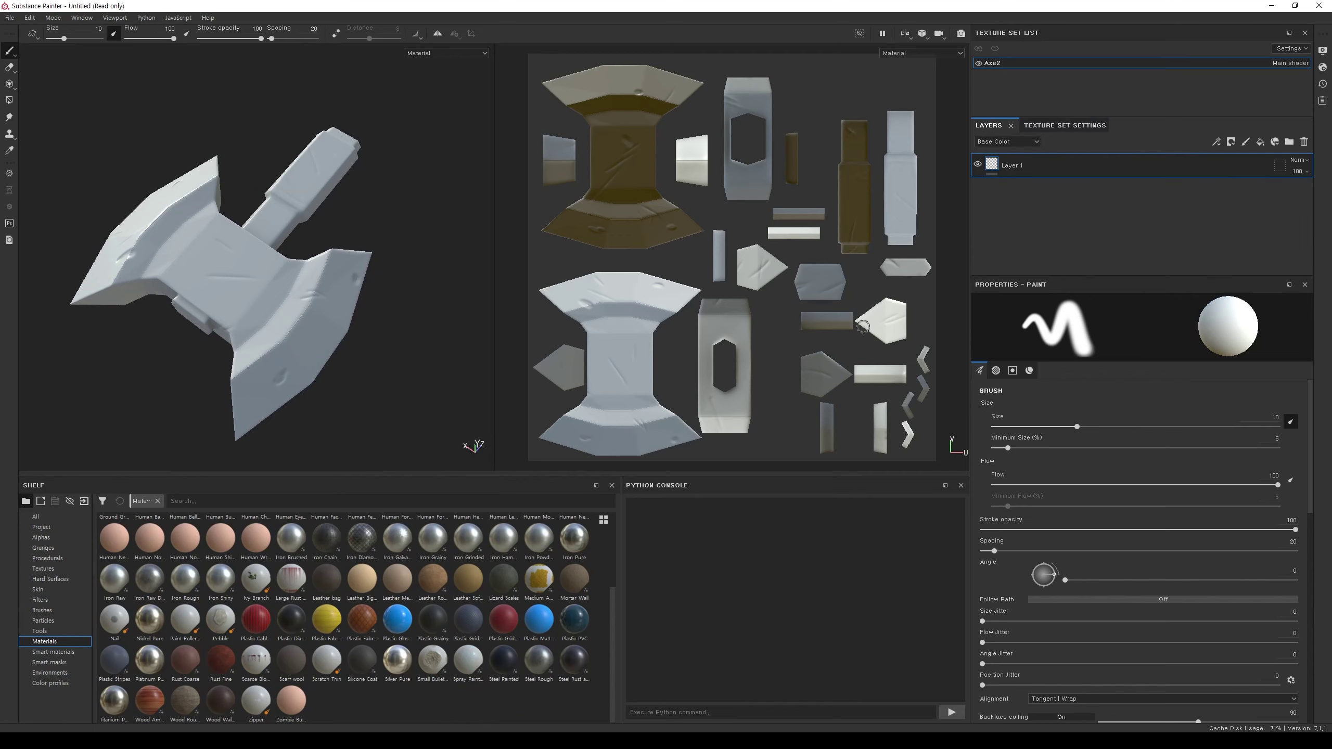
pyautogui.moveTo(539, 620)
pyautogui.mouseDown()
pyautogui.moveTo(1040, 155)
pyautogui.moveTo(1047, 169)
pyautogui.mouseUp()
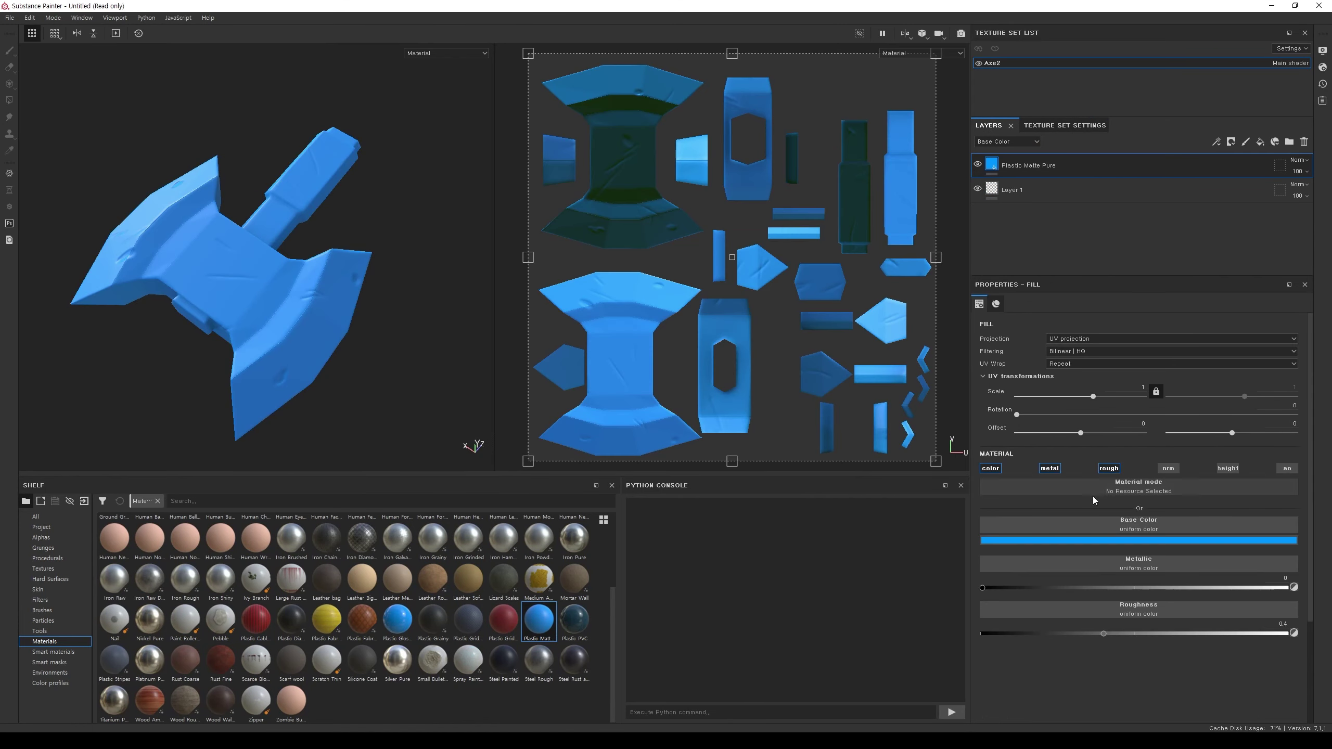
pyautogui.click(1094, 542)
pyautogui.click(1109, 624)
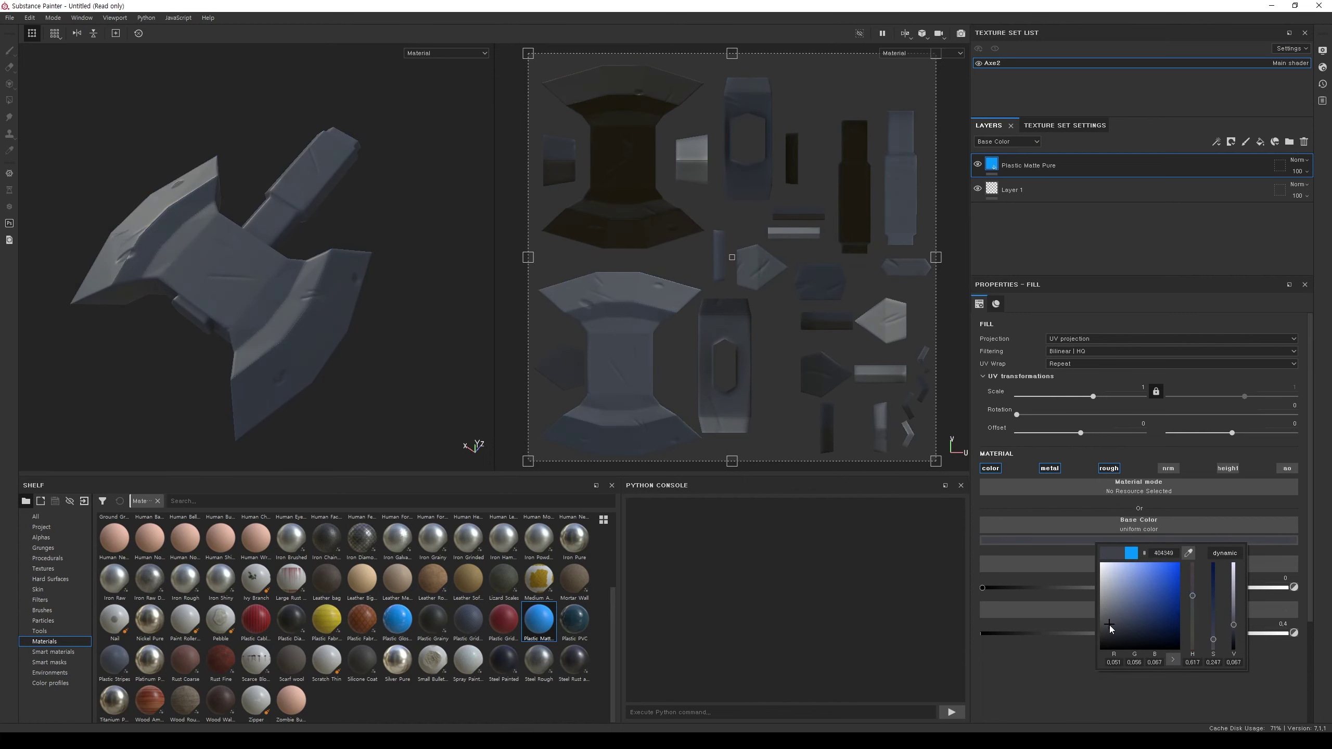
pyautogui.moveTo(1110, 629); pyautogui.dragTo(1111, 625)
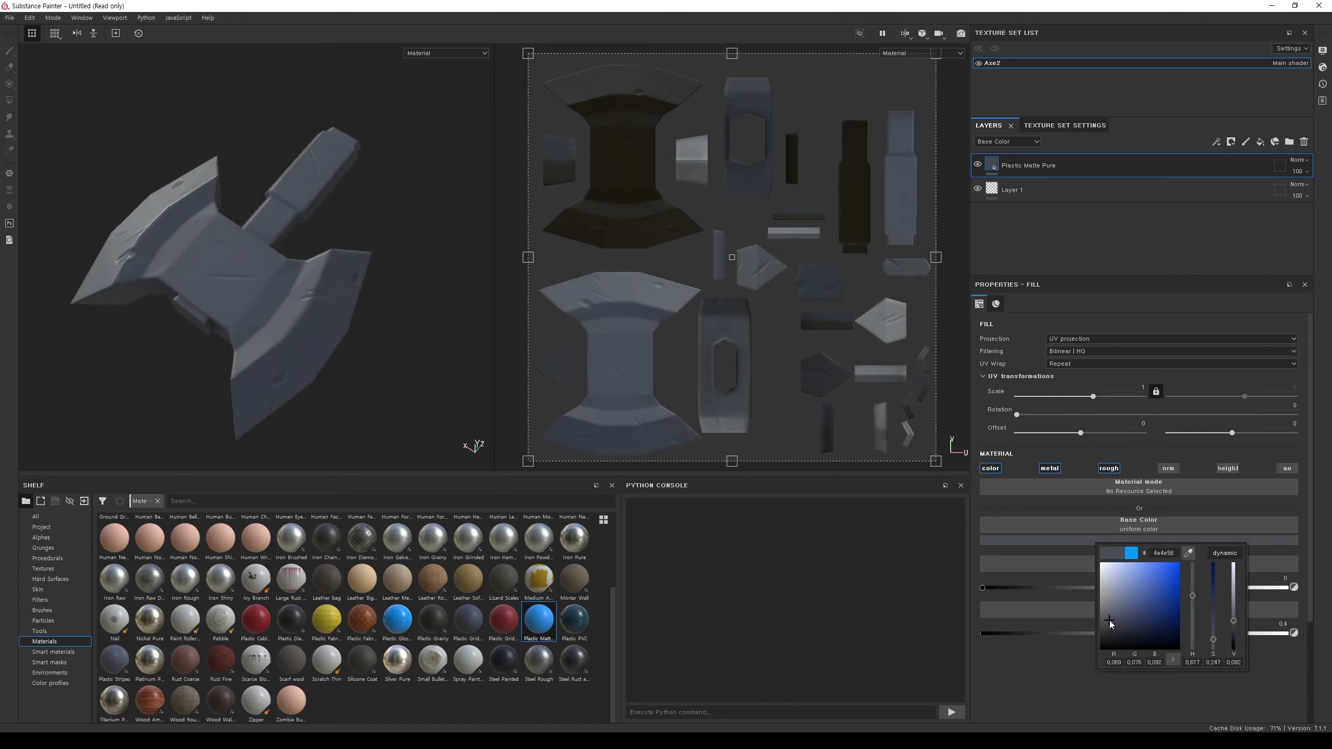
pyautogui.moveTo(462, 378)
pyautogui.keyDown('alt'); pyautogui.mouseDown()
pyautogui.moveTo(376, 191)
pyautogui.moveTo(452, 369)
pyautogui.mouseUp(); pyautogui.keyUp('alt')
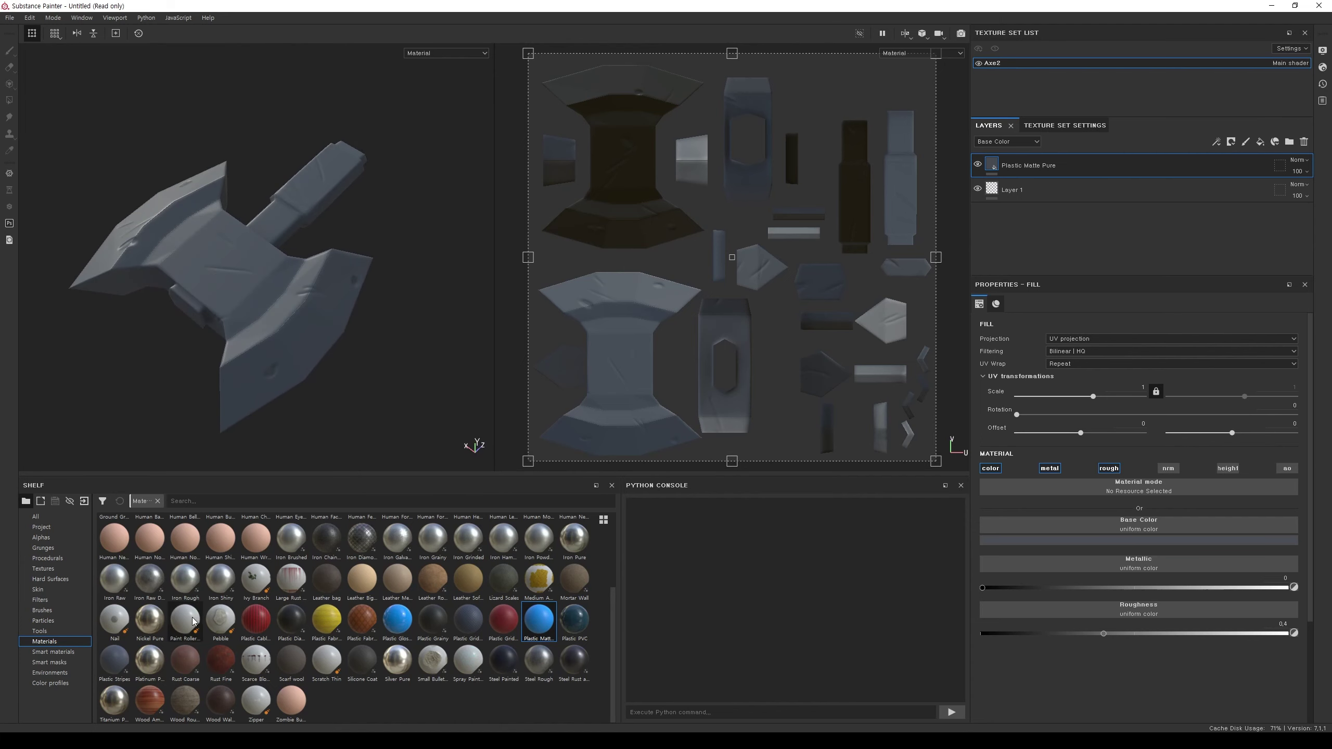
pyautogui.moveTo(149, 701); pyautogui.dragTo(1168, 158)
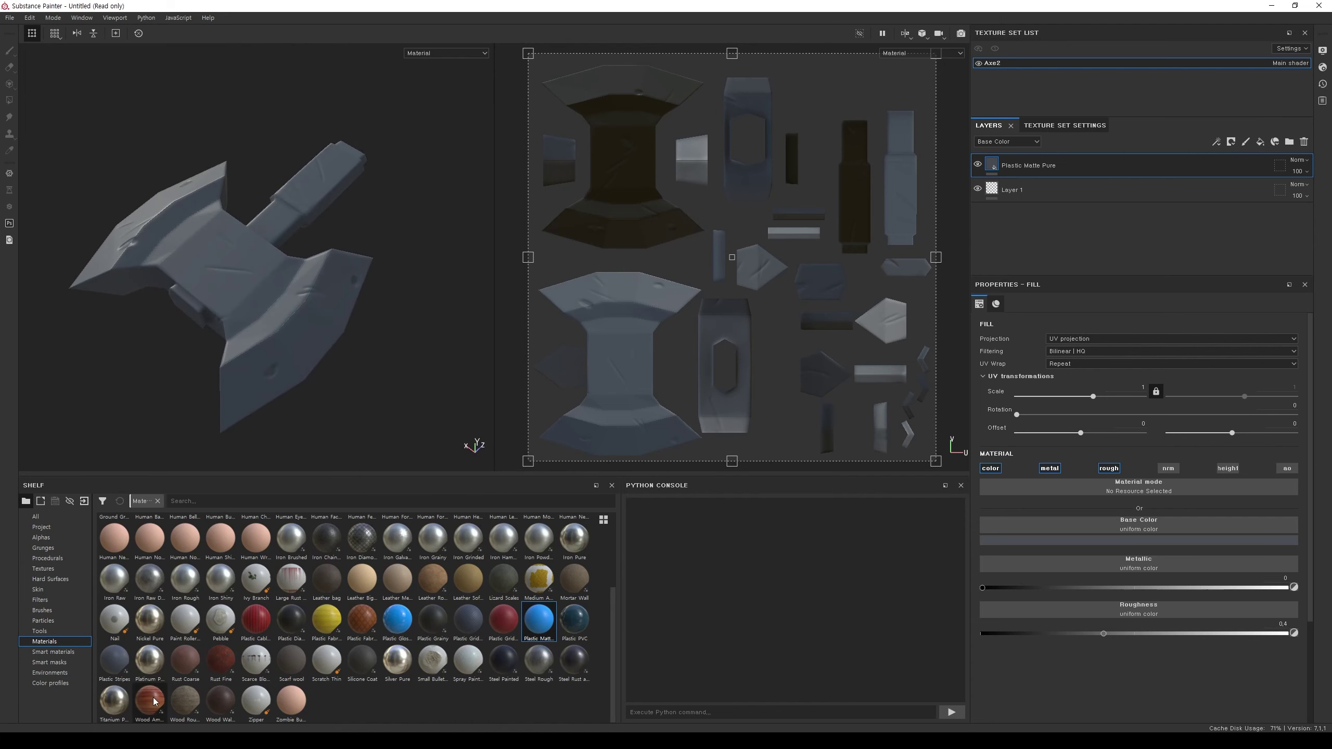
# Step: Give the Wood American Cherry layer a black mask and polygon-fill the handle faces
pyautogui.rightClick(1165, 169)
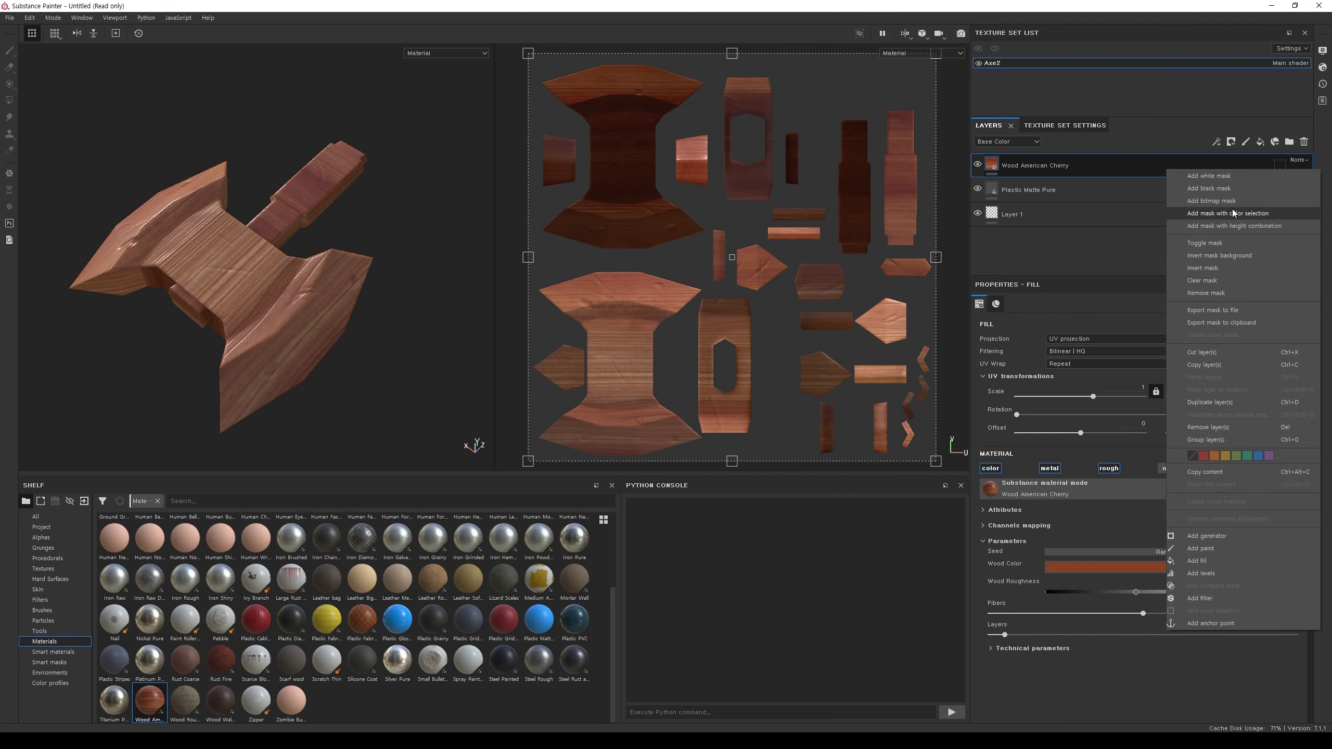
pyautogui.click(1227, 188)
pyautogui.keyDown('alt'); pyautogui.moveTo(459, 224); pyautogui.dragTo(351, 219); pyautogui.keyUp('alt')
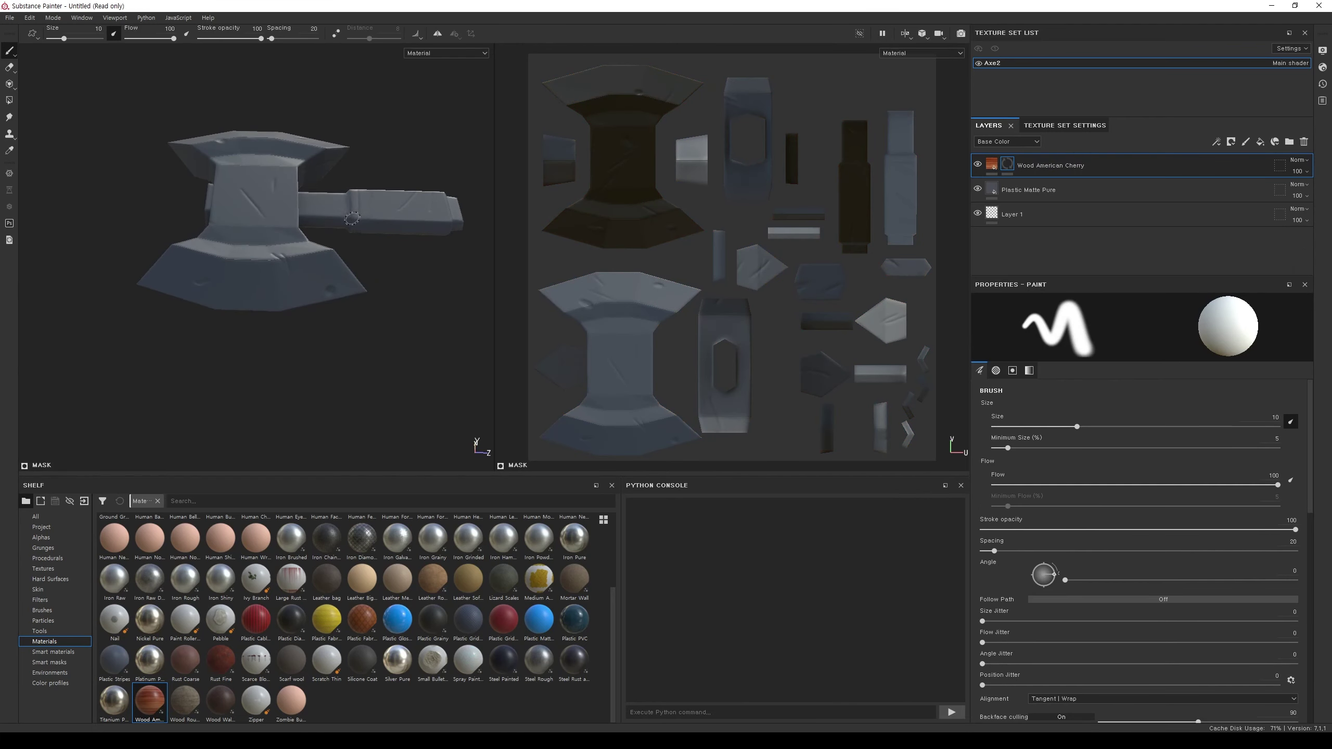
pyautogui.click(9, 101)
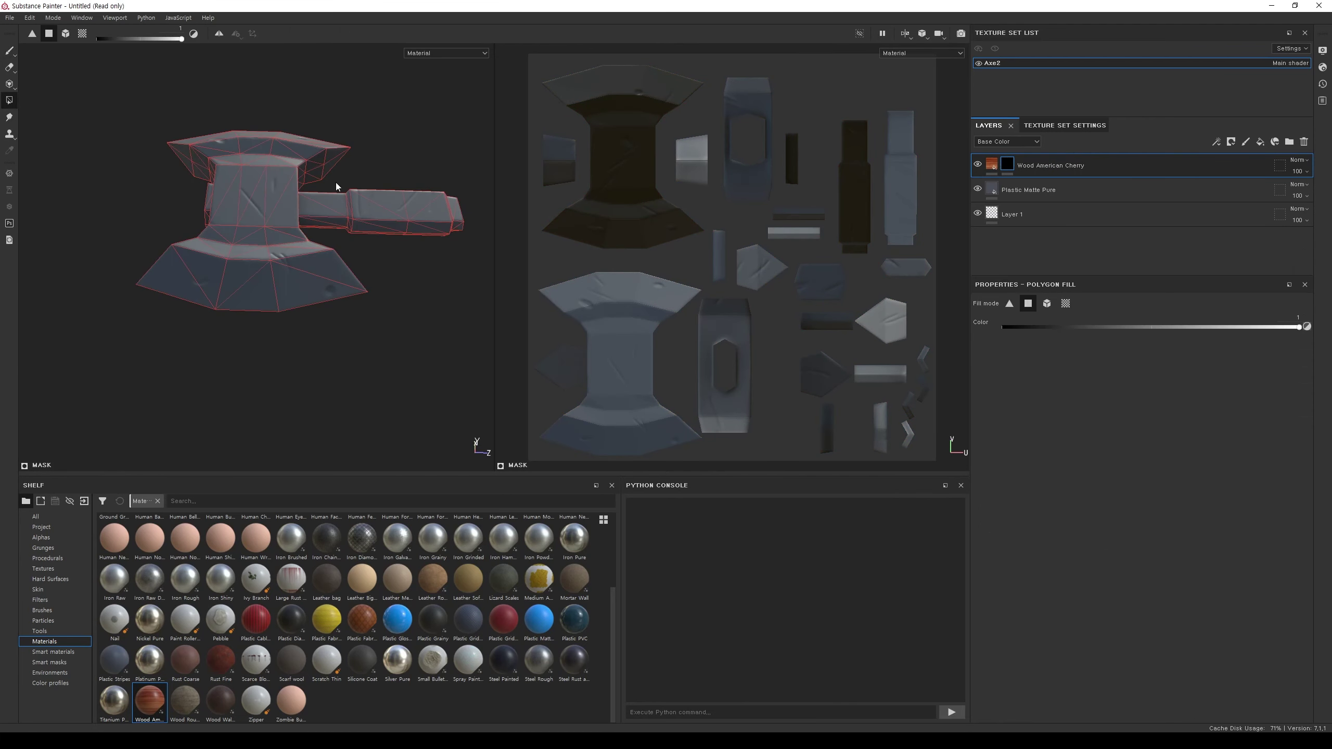
pyautogui.moveTo(333, 184)
pyautogui.mouseDown()
pyautogui.moveTo(328, 227)
pyautogui.moveTo(297, 90)
pyautogui.moveTo(458, 223)
pyautogui.moveTo(278, 294)
pyautogui.mouseUp()
pyautogui.scroll(5, 276, 291)
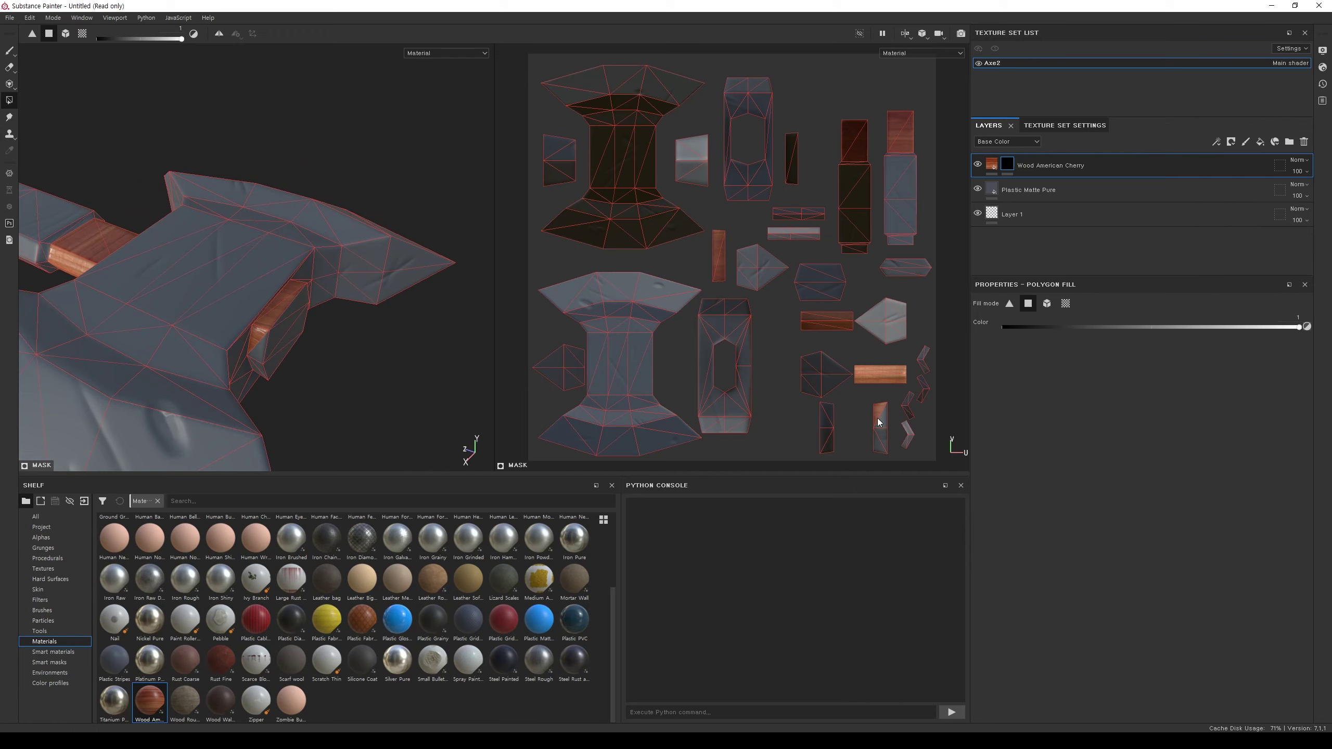
# Step: Reveal cherry wood on the handle end cap, checking the handle from several angles
pyautogui.moveTo(464, 377)
pyautogui.keyDown('alt'); pyautogui.mouseDown()
pyautogui.moveTo(202, 244)
pyautogui.moveTo(289, 241)
pyautogui.moveTo(300, 184)
pyautogui.moveTo(295, 245)
pyautogui.moveTo(379, 238)
pyautogui.moveTo(365, 336)
pyautogui.moveTo(338, 208)
pyautogui.mouseUp(); pyautogui.keyUp('alt')
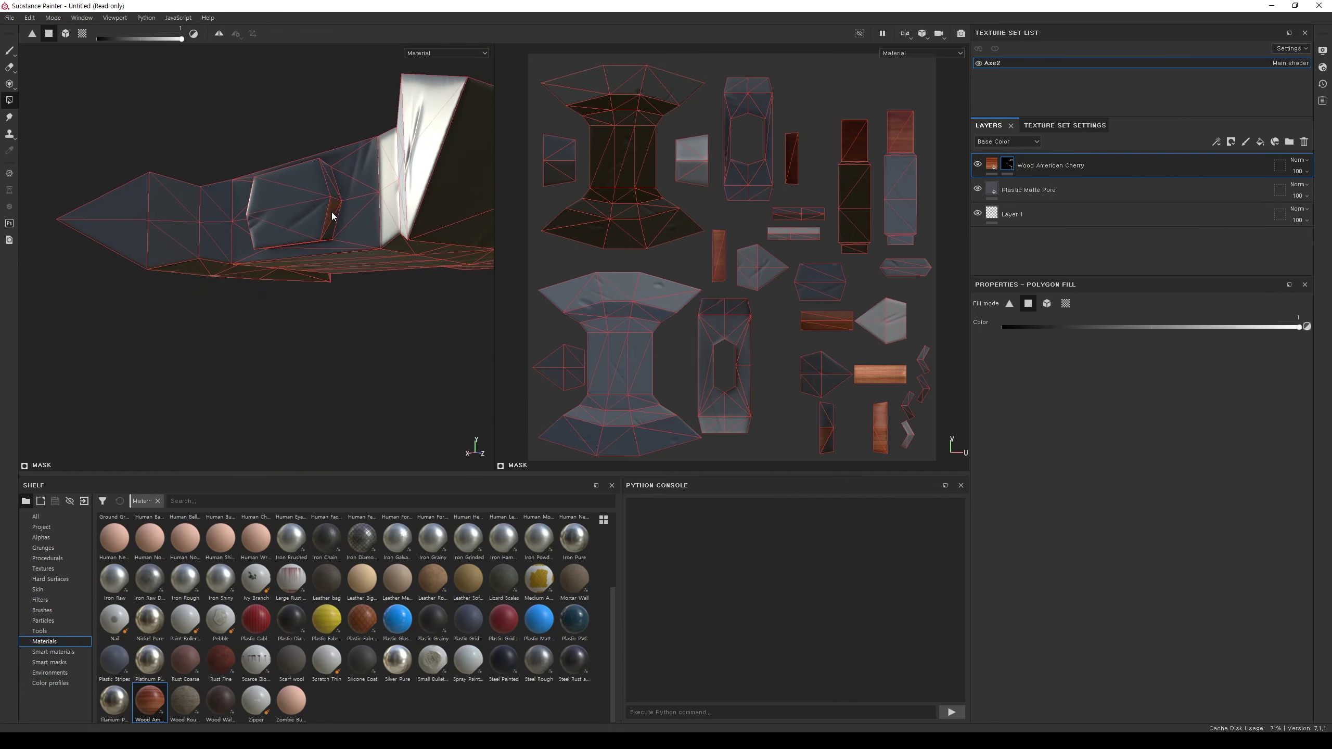
pyautogui.scroll(5, 325, 226)
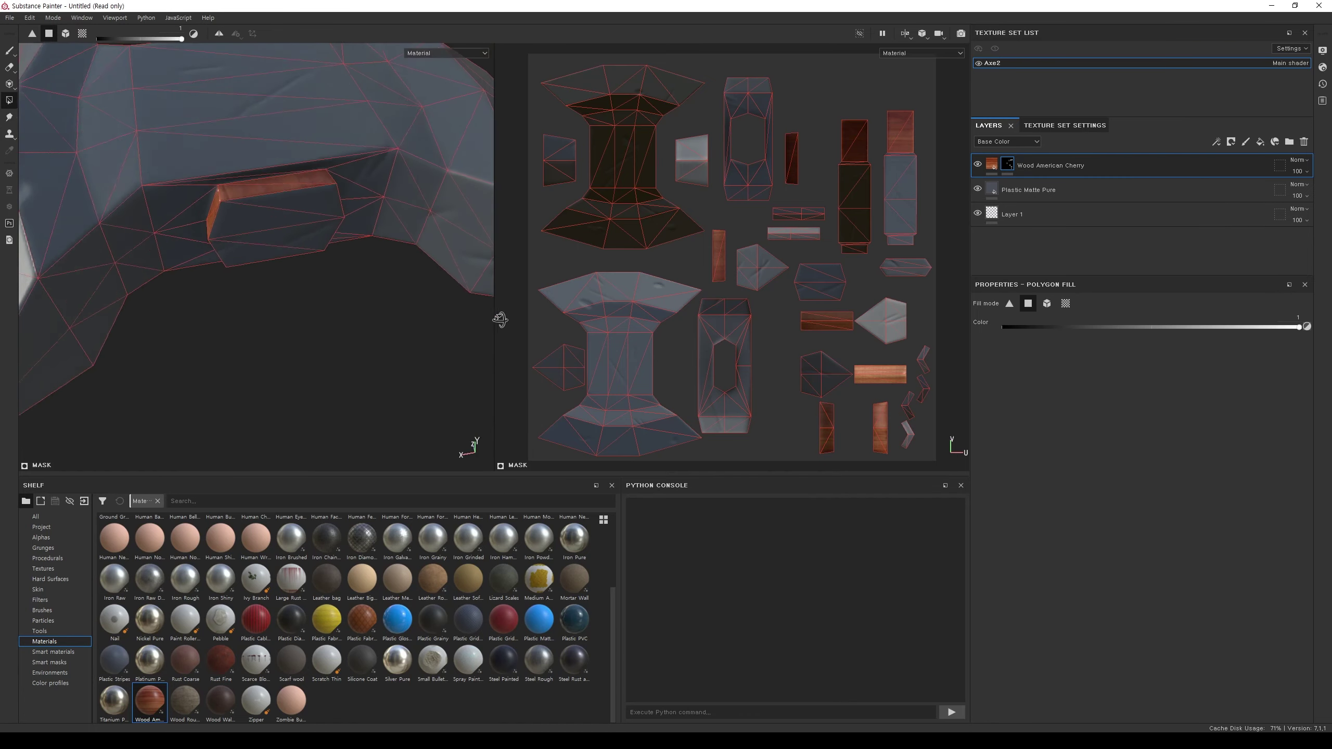
pyautogui.keyDown('alt'); pyautogui.moveTo(325, 226); pyautogui.dragTo(338, 231); pyautogui.keyUp('alt')
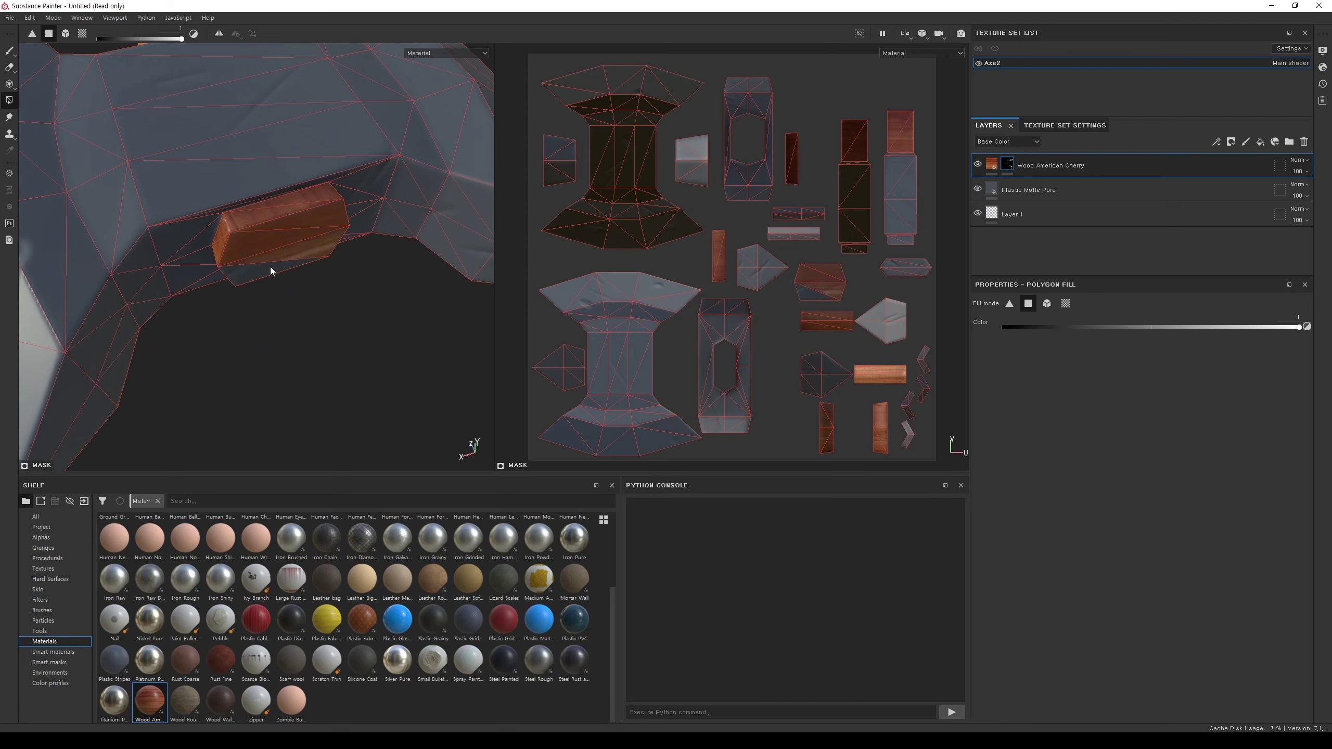
pyautogui.scroll(-2, 315, 269)
pyautogui.scroll(-5, 315, 269)
pyautogui.scroll(-3, 320, 246)
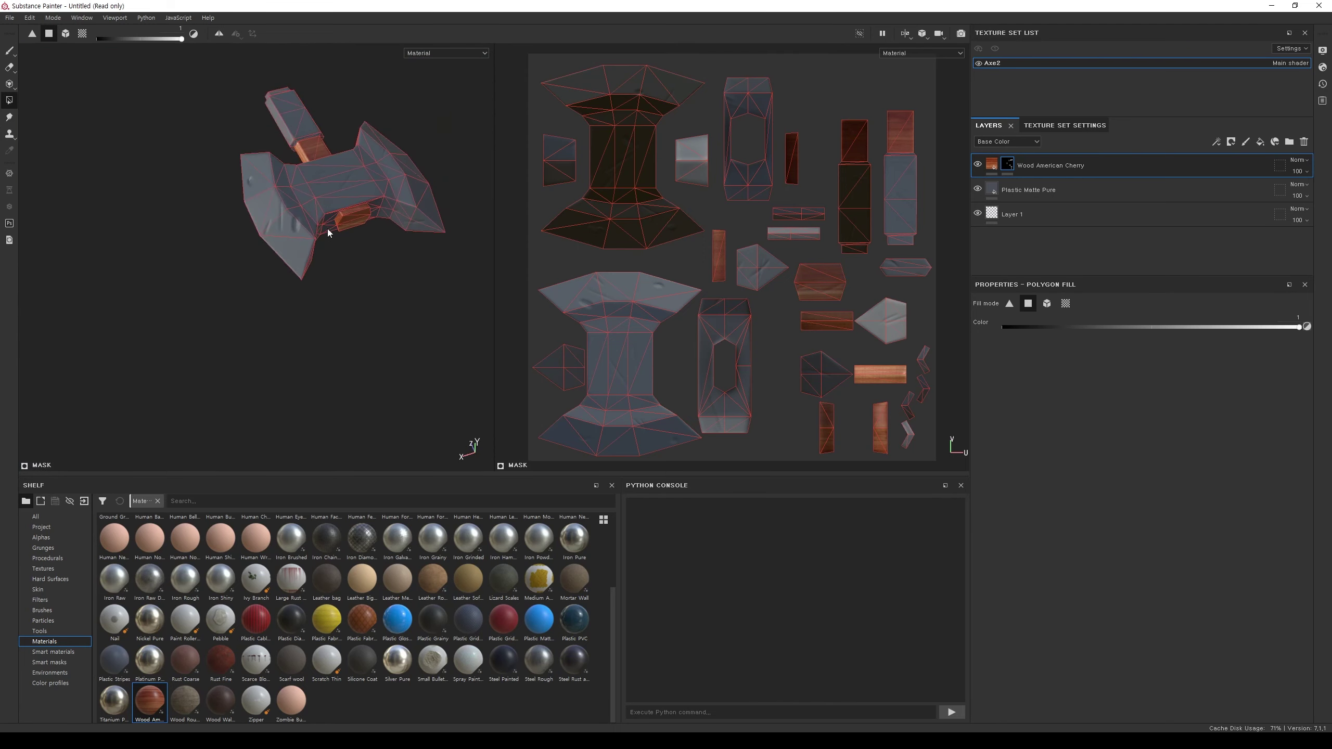
pyautogui.moveTo(327, 229)
pyautogui.keyDown('alt'); pyautogui.mouseDown()
pyautogui.moveTo(410, 362)
pyautogui.moveTo(487, 346)
pyautogui.moveTo(413, 335)
pyautogui.mouseUp(); pyautogui.keyUp('alt')
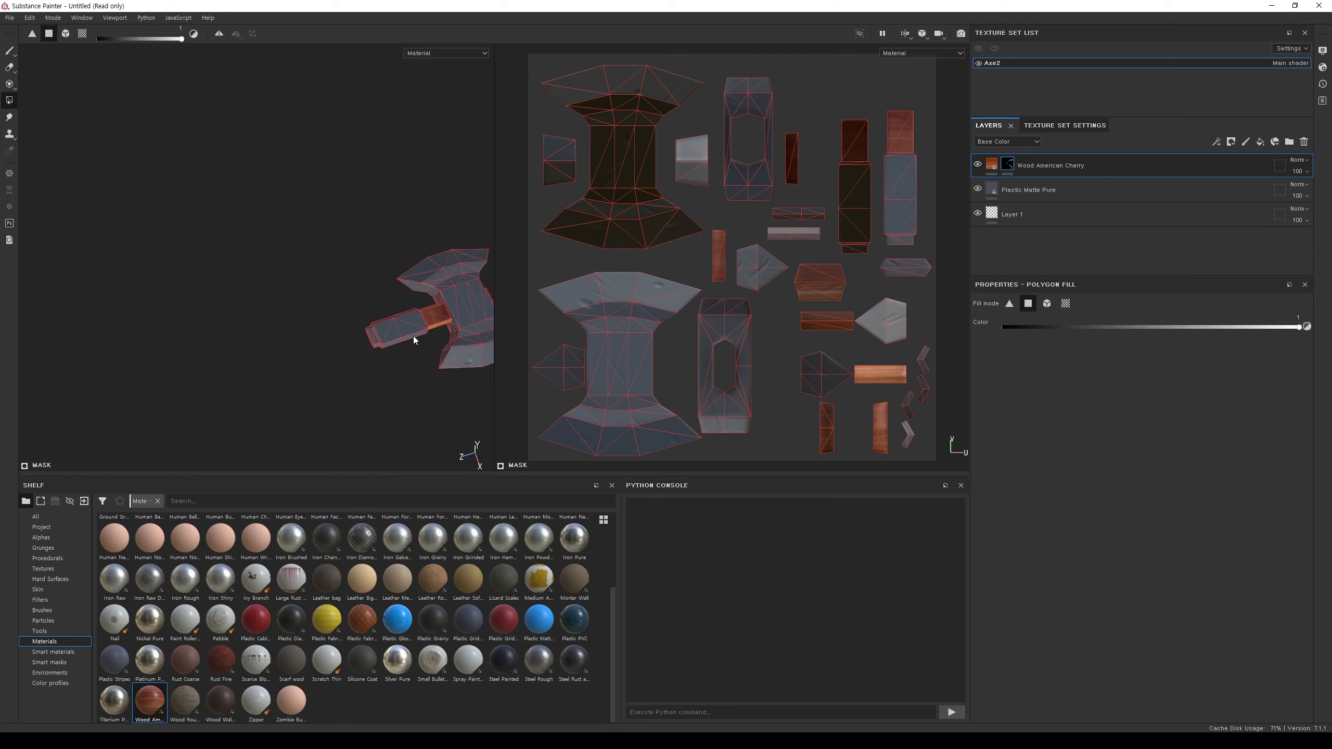
pyautogui.scroll(3, 413, 335)
pyautogui.scroll(2, 374, 360)
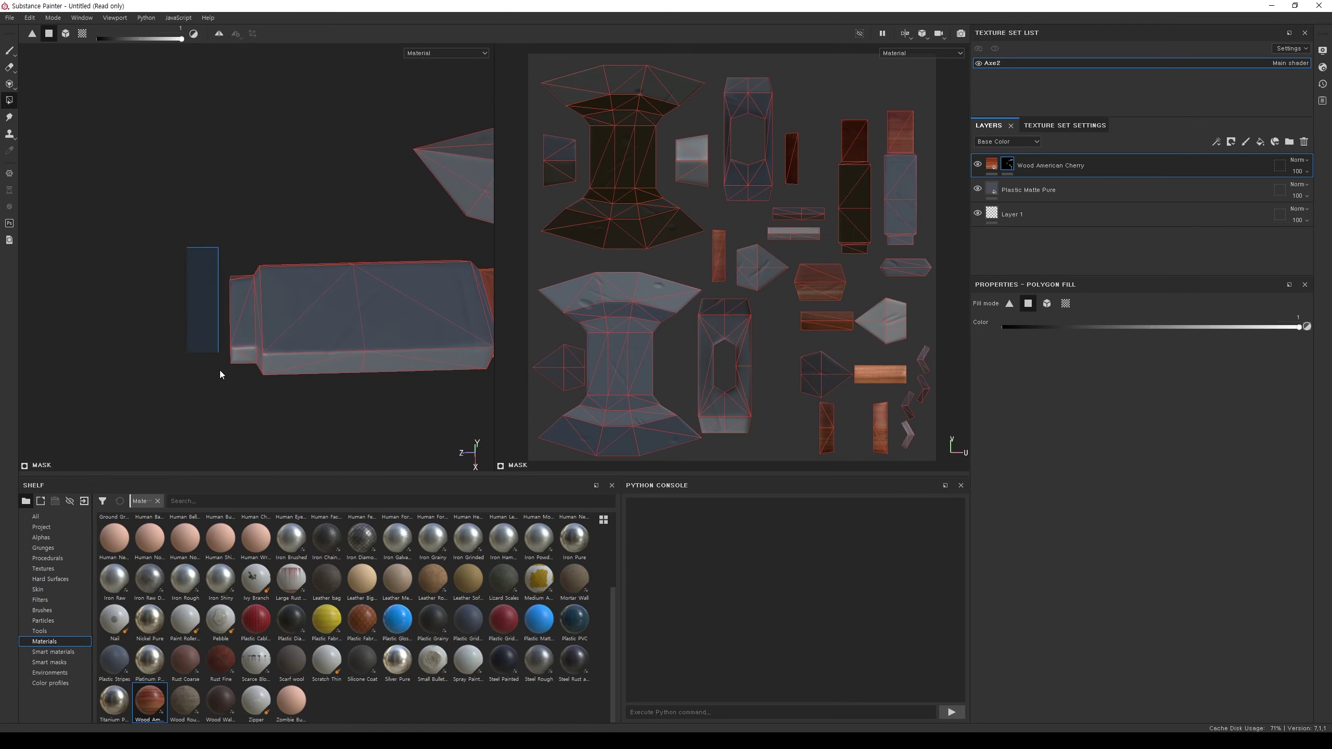
pyautogui.moveTo(220, 371); pyautogui.dragTo(244, 389)
pyautogui.scroll(2, 259, 369)
pyautogui.scroll(-5, 279, 358)
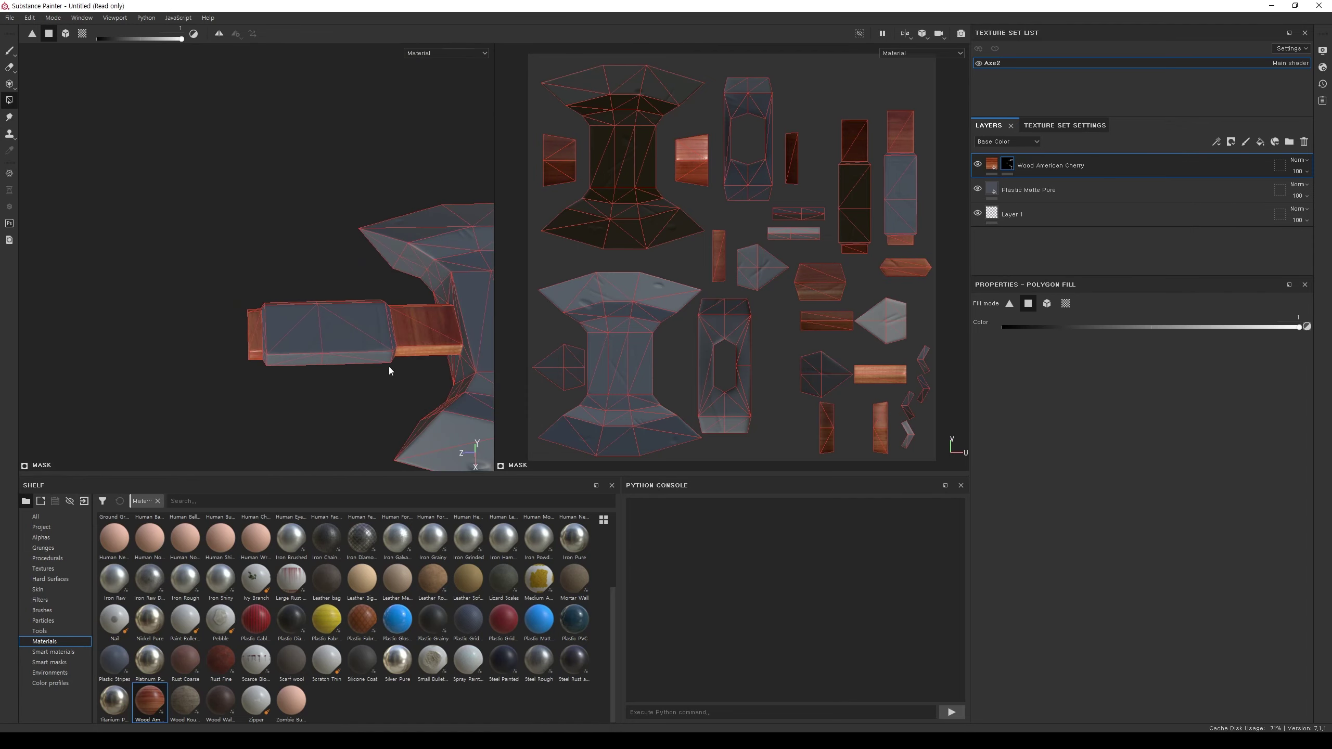
pyautogui.moveTo(414, 374)
pyautogui.keyDown('alt'); pyautogui.mouseDown()
pyautogui.moveTo(441, 126)
pyautogui.moveTo(456, 373)
pyautogui.mouseUp(); pyautogui.keyUp('alt')
pyautogui.scroll(-3, 456, 373)
pyautogui.scroll(2, 356, 387)
pyautogui.scroll(-2, 349, 385)
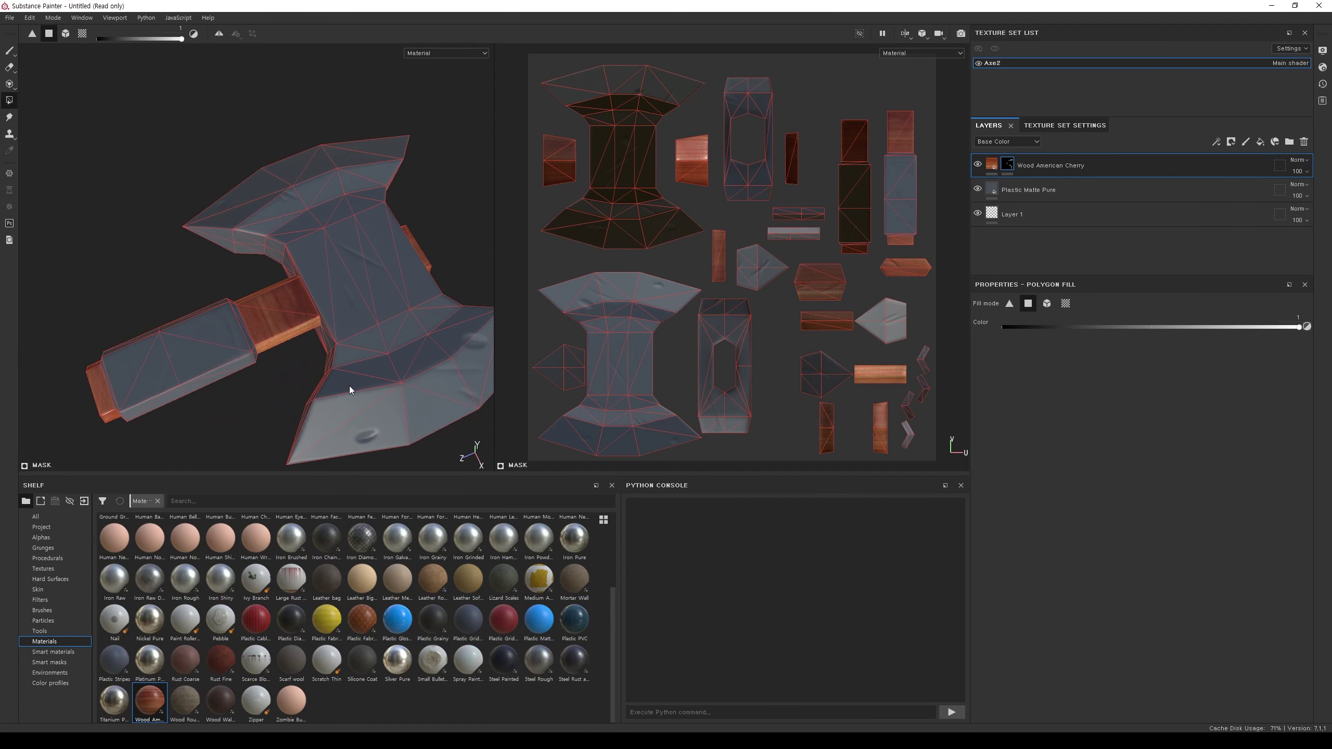
pyautogui.scroll(1, 331, 375)
pyautogui.moveTo(331, 374)
pyautogui.keyDown('alt'); pyautogui.mouseDown()
pyautogui.moveTo(446, 415)
pyautogui.moveTo(426, 413)
pyautogui.moveTo(437, 283)
pyautogui.mouseUp(); pyautogui.keyUp('alt')
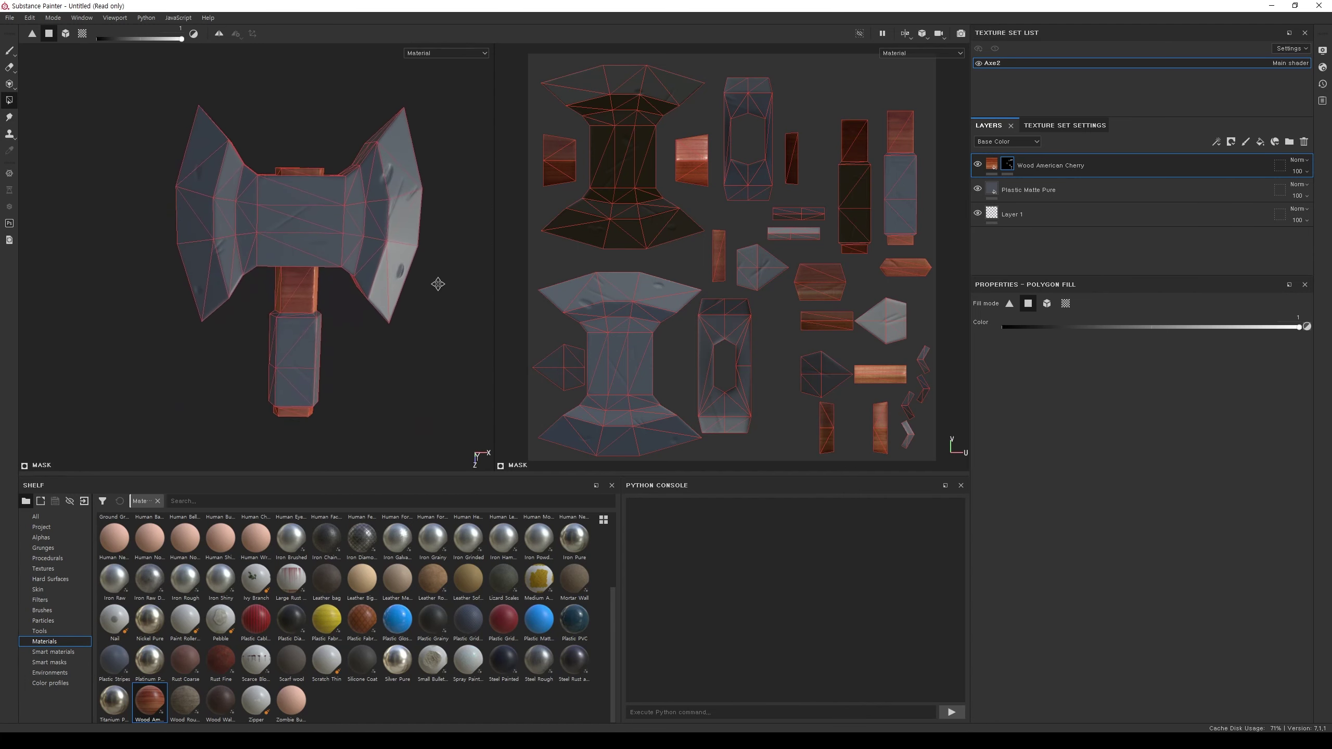
# Step: Rotate the cherry wood grain on the handle to exactly 90°
pyautogui.click(993, 169)
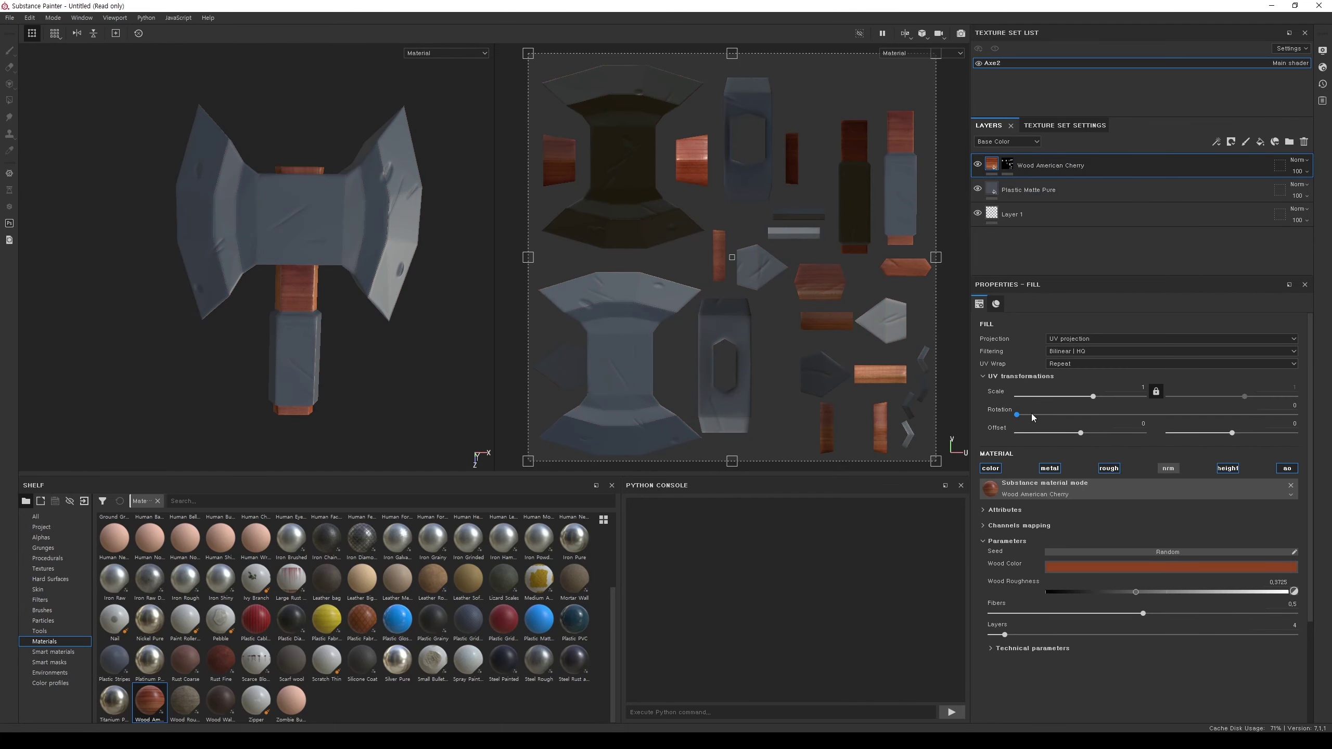
pyautogui.moveTo(1020, 416); pyautogui.dragTo(1088, 423)
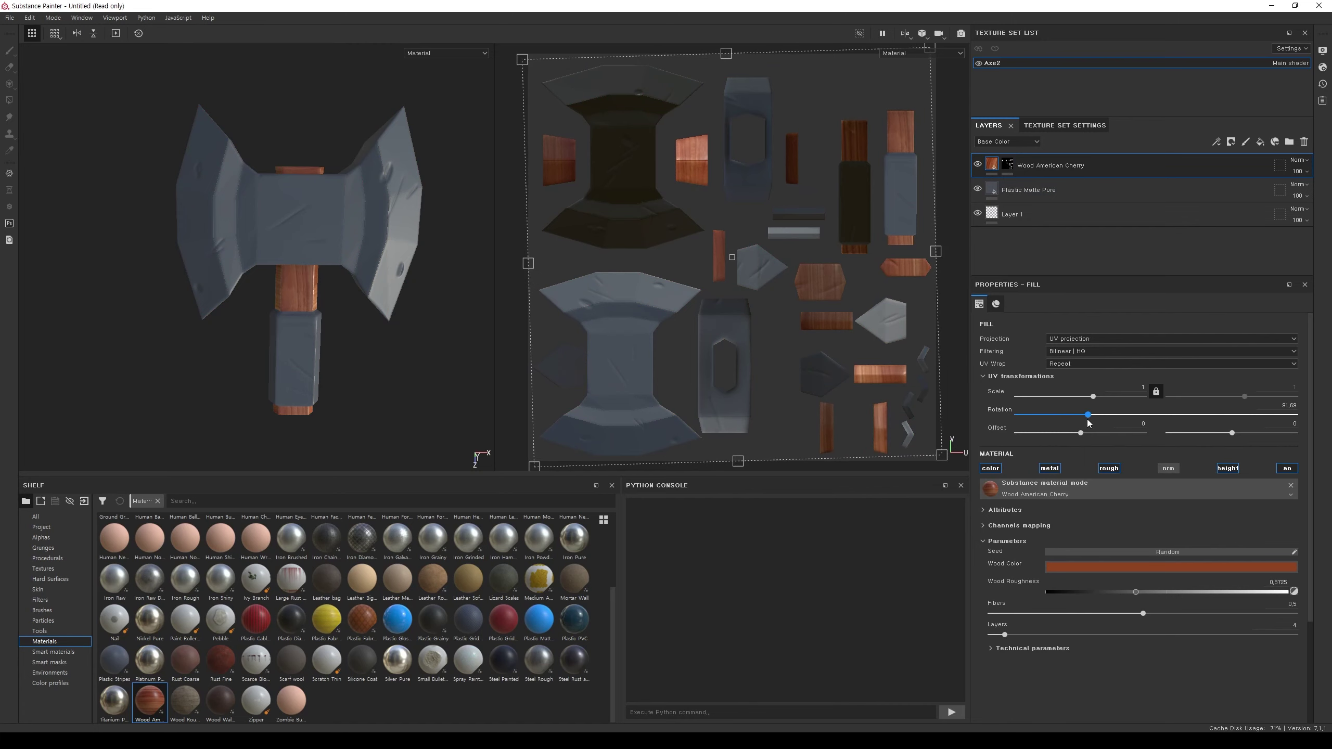
pyautogui.click(1278, 405)
pyautogui.press('Tab')
pyautogui.press('Tab')
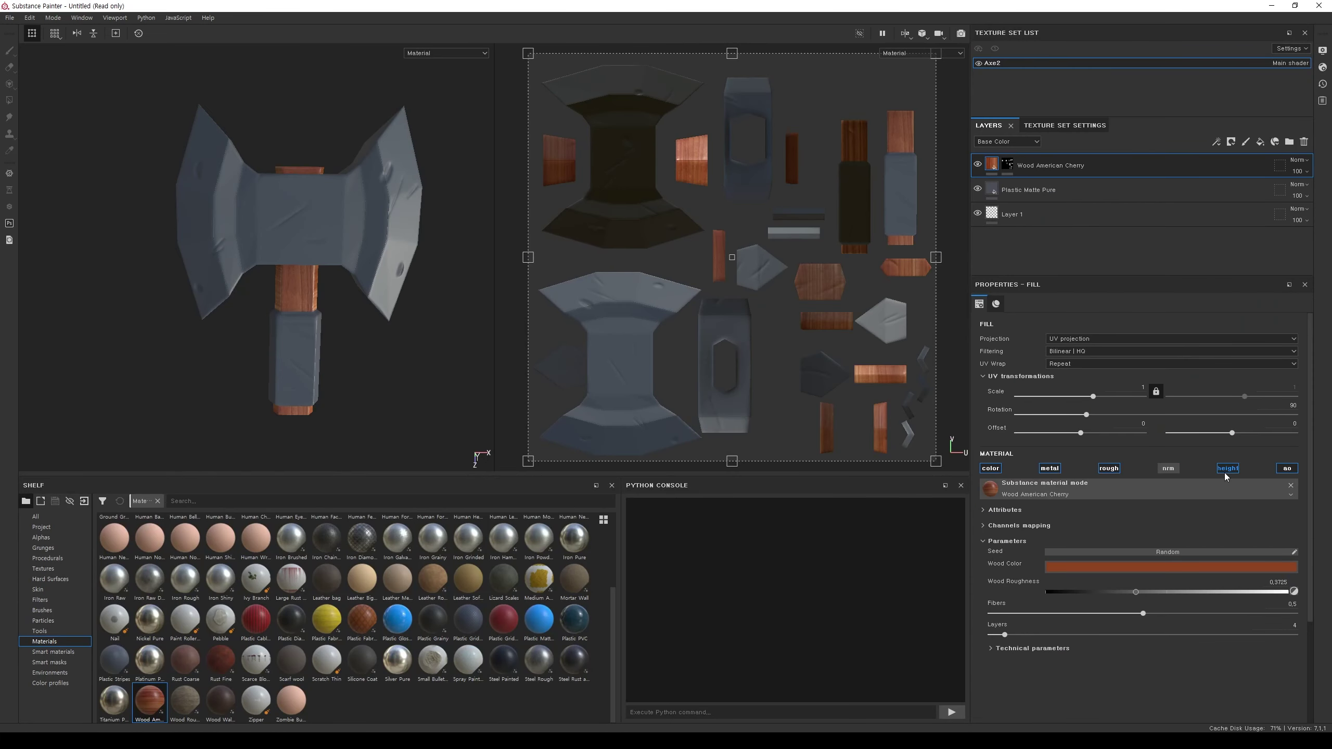
# Step: Darken the wood to a deeper red-brown, disable its roughness channel, and offset the grain 0.05
pyautogui.click(1189, 568)
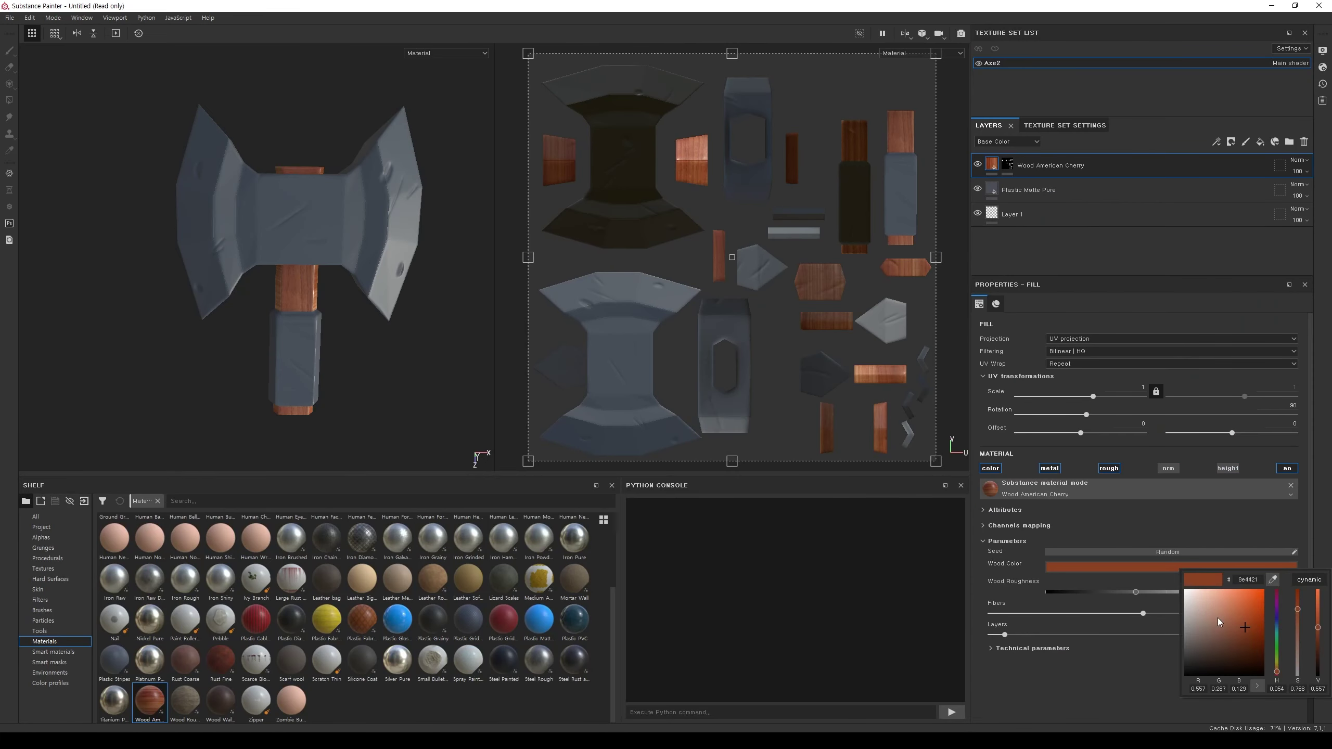
pyautogui.click(1230, 614)
pyautogui.moveTo(1237, 617); pyautogui.dragTo(1241, 620)
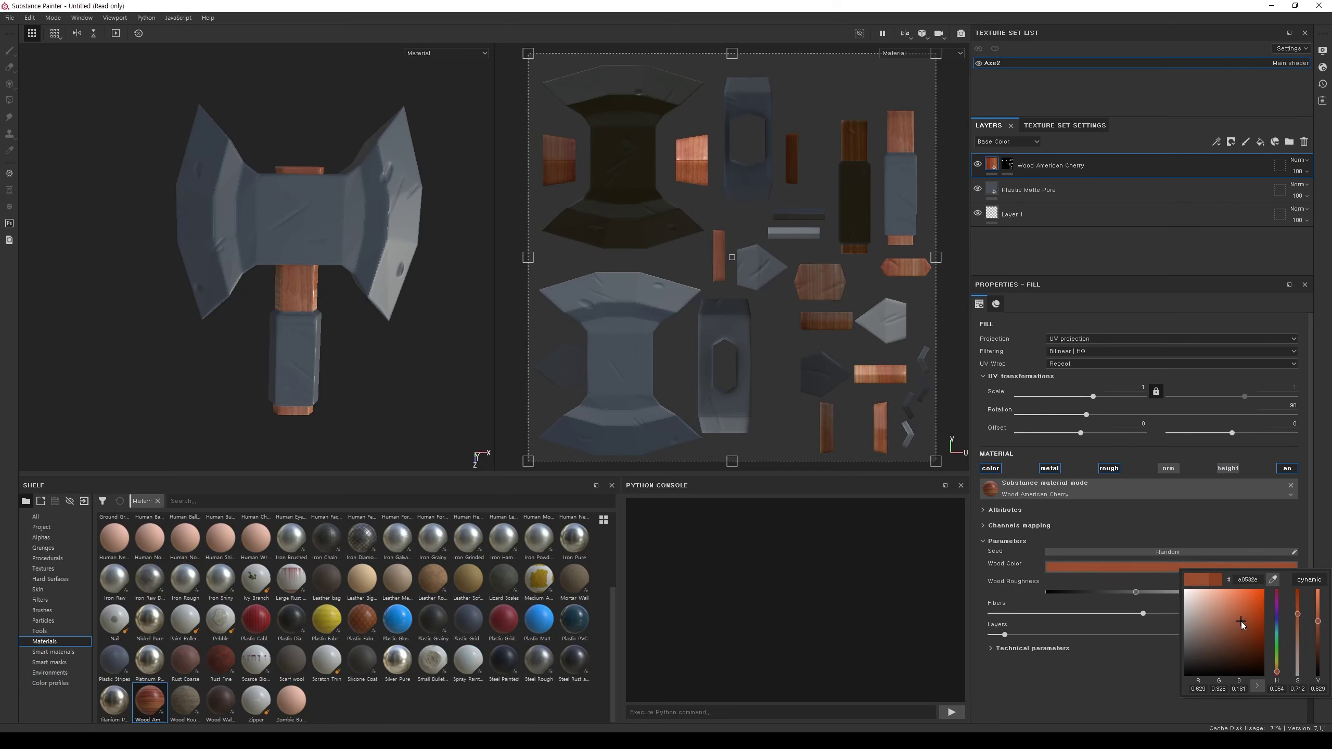
pyautogui.click(1112, 470)
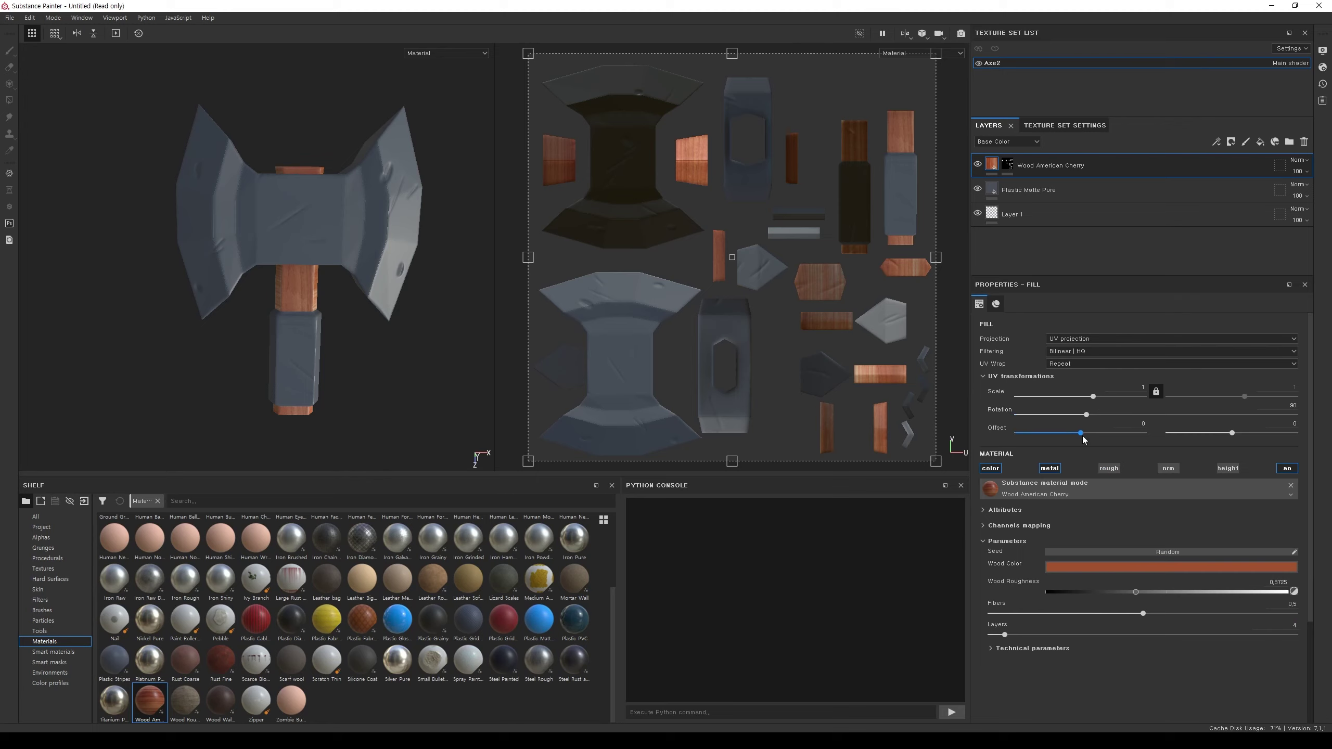
pyautogui.moveTo(1080, 434)
pyautogui.mouseDown()
pyautogui.moveTo(1063, 397)
pyautogui.moveTo(1074, 404)
pyautogui.mouseUp()
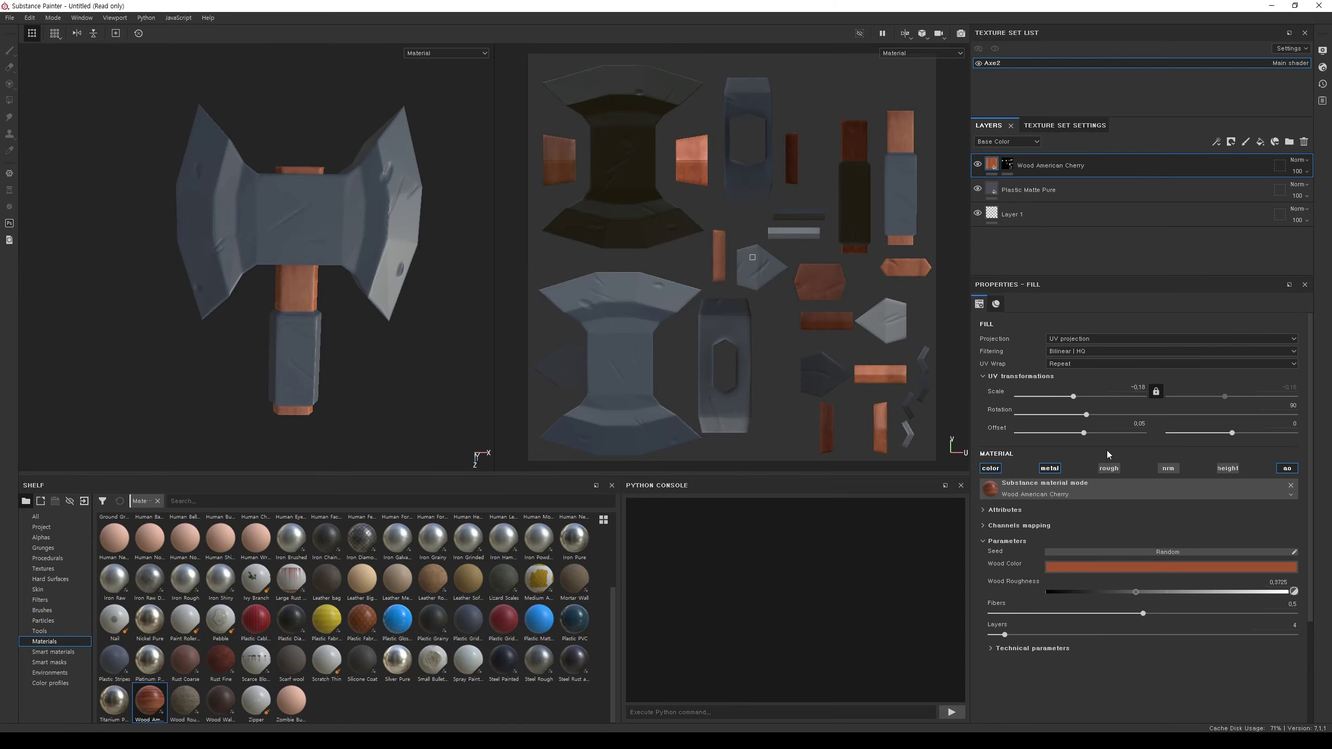
pyautogui.moveTo(380, 390)
pyautogui.keyDown('alt'); pyautogui.mouseDown()
pyautogui.moveTo(399, 351)
pyautogui.moveTo(319, 302)
pyautogui.mouseUp(); pyautogui.keyUp('alt')
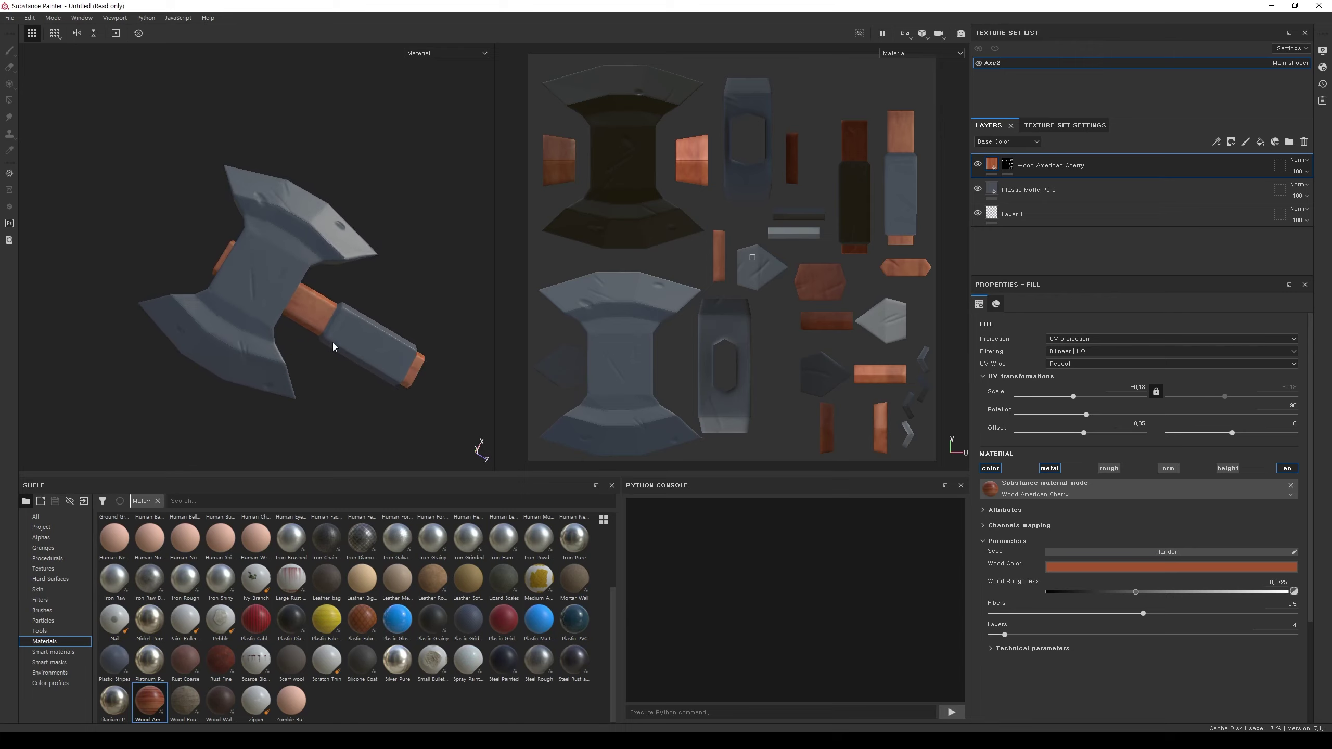
pyautogui.keyDown('alt'); pyautogui.moveTo(319, 302); pyautogui.dragTo(401, 322); pyautogui.keyUp('alt')
pyautogui.keyDown('alt'); pyautogui.moveTo(401, 322); pyautogui.dragTo(403, 287, button='middle'); pyautogui.keyUp('alt')
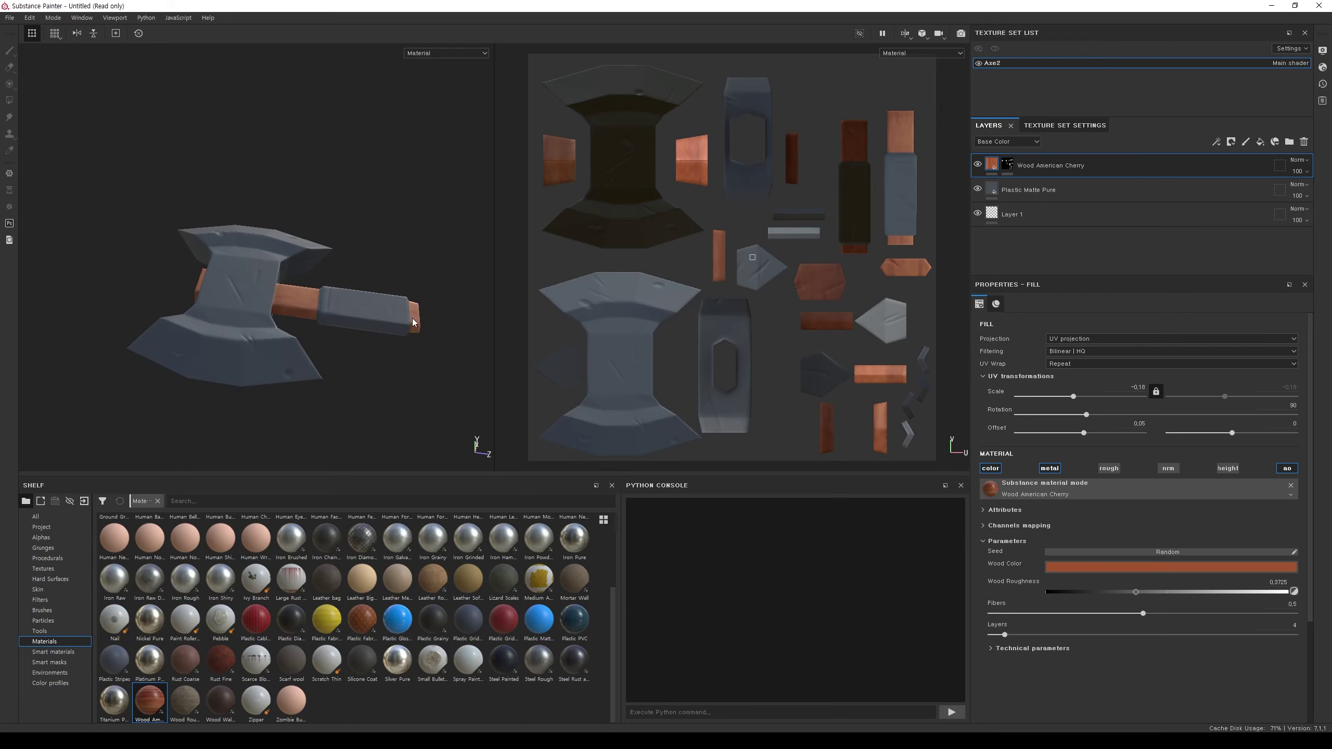
pyautogui.keyDown('alt'); pyautogui.moveTo(414, 322); pyautogui.dragTo(409, 415); pyautogui.keyUp('alt')
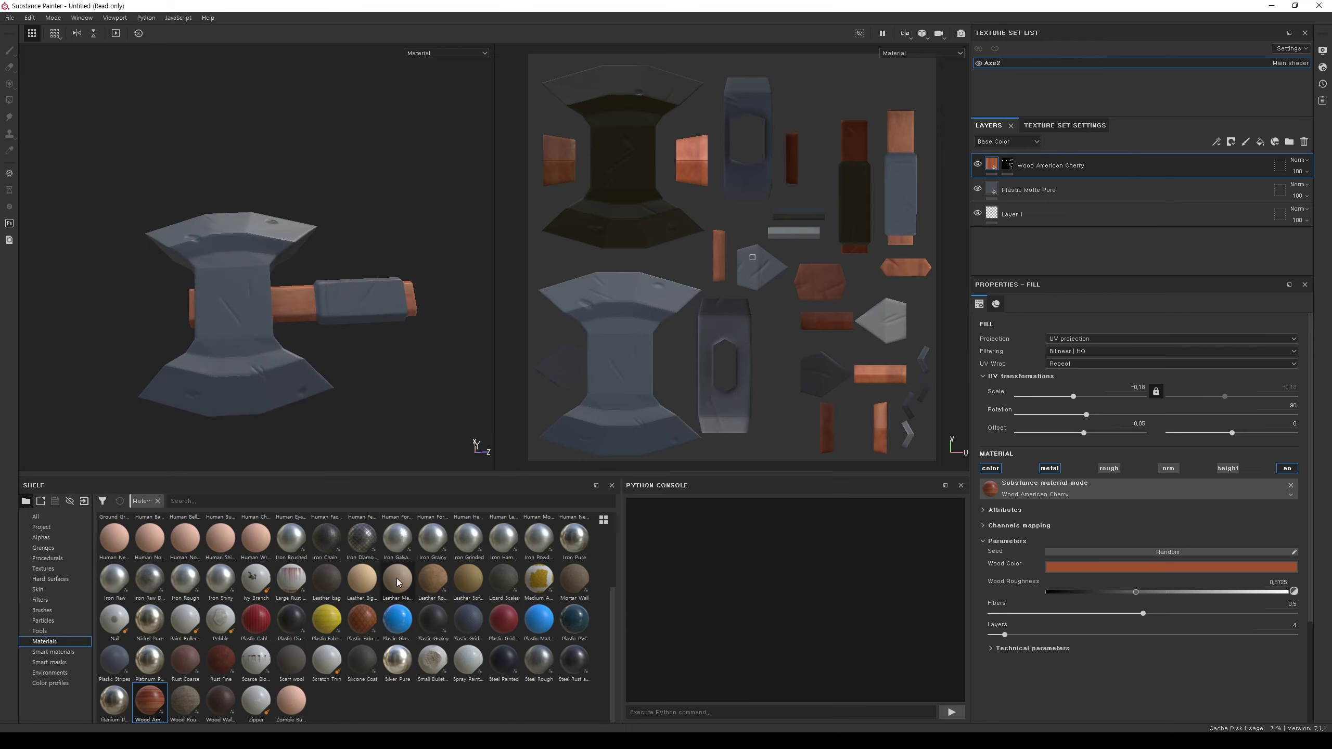
pyautogui.scroll(3, 362, 606)
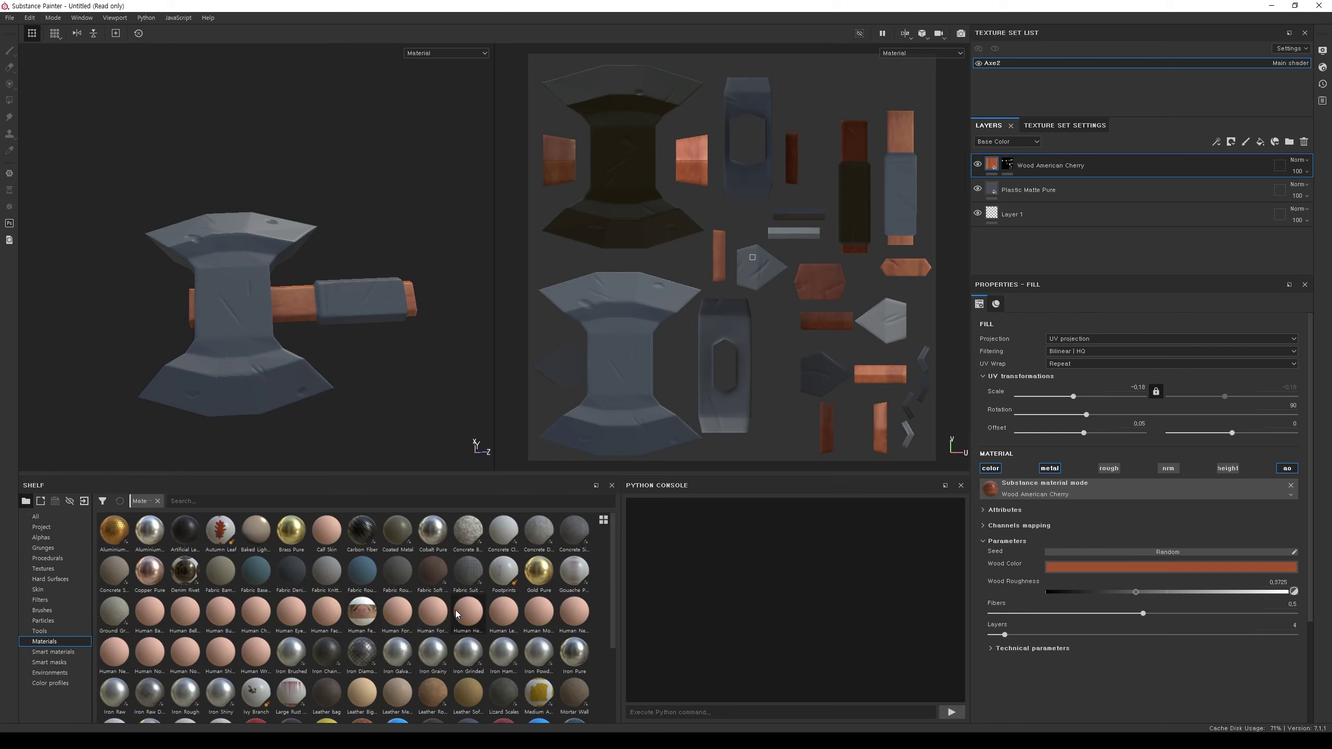
pyautogui.scroll(-3, 535, 614)
# Step: Add a new Plastic Matte Pure layer with a black mask and fill the handle's grip section
pyautogui.moveTo(539, 619)
pyautogui.mouseDown()
pyautogui.moveTo(1089, 266)
pyautogui.moveTo(1102, 160)
pyautogui.mouseUp()
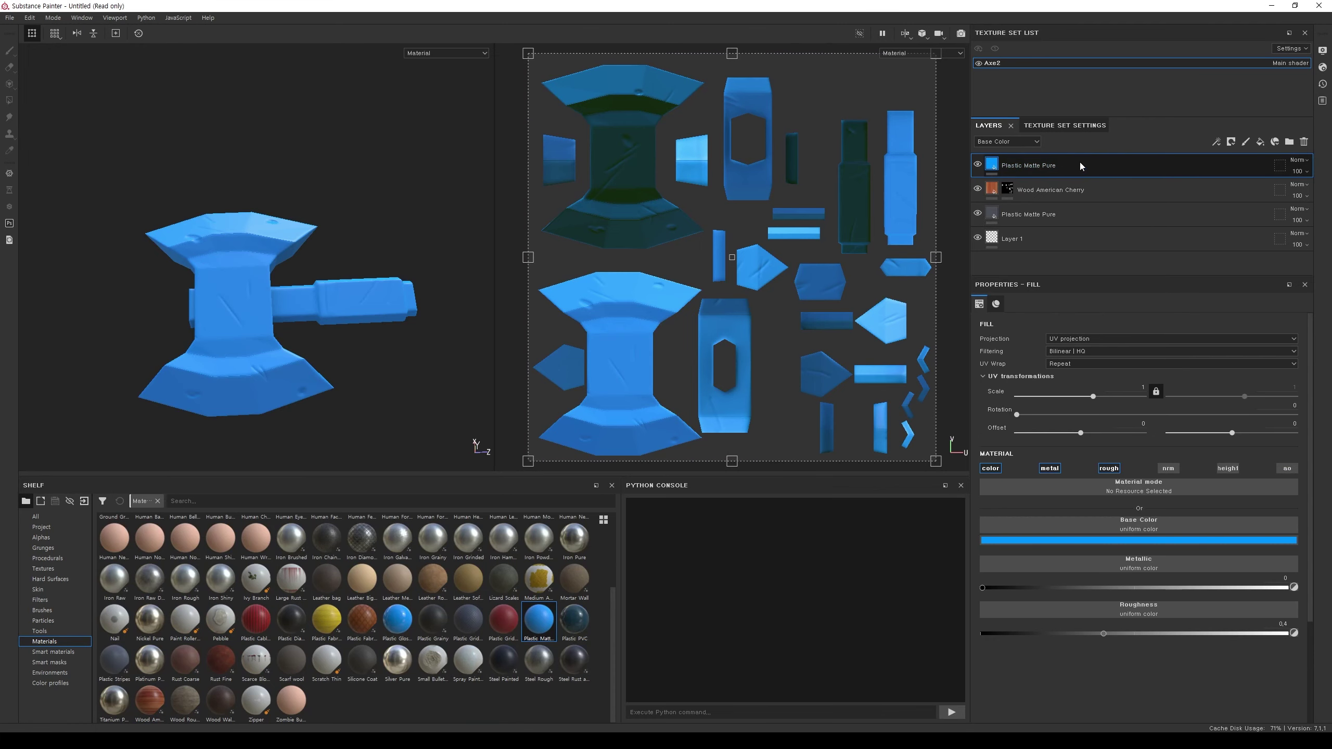
pyautogui.rightClick(1080, 163)
pyautogui.click(1096, 179)
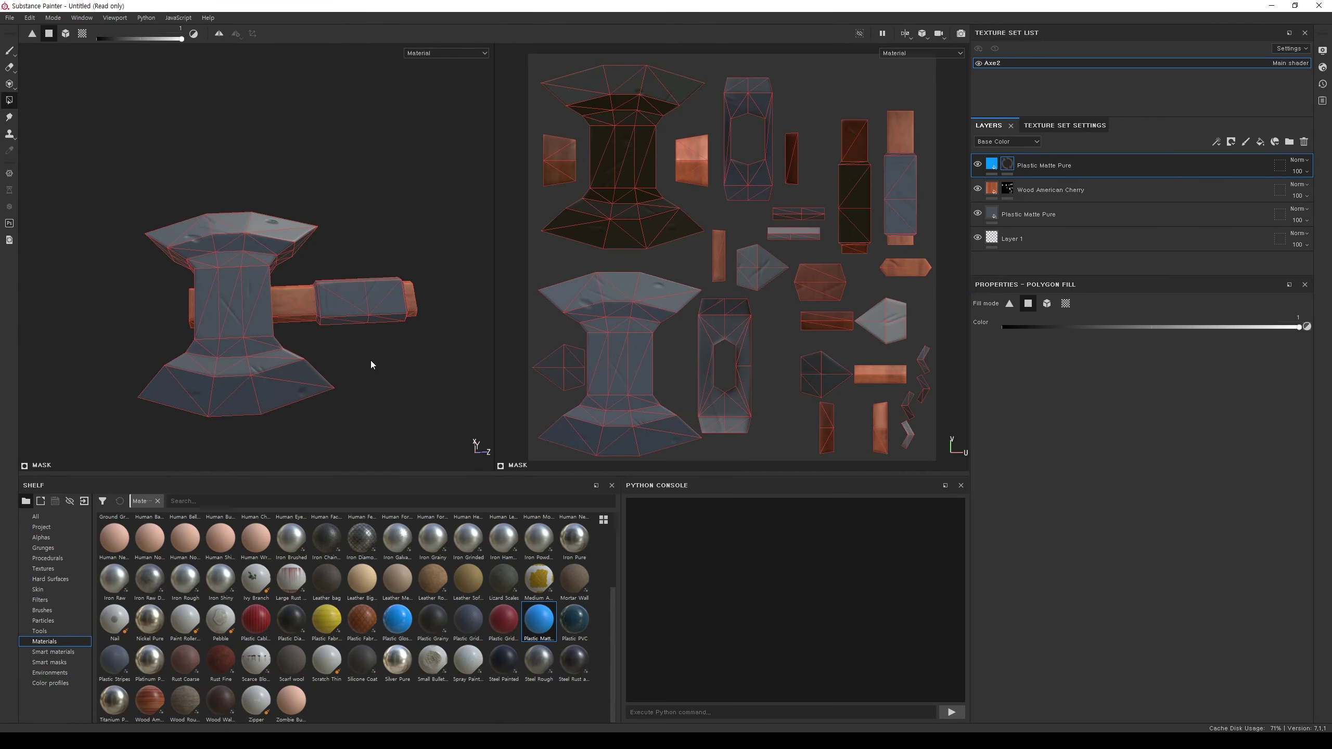
pyautogui.moveTo(418, 384)
pyautogui.keyDown('alt'); pyautogui.mouseDown()
pyautogui.moveTo(381, 371)
pyautogui.moveTo(356, 273)
pyautogui.mouseUp(); pyautogui.keyUp('alt')
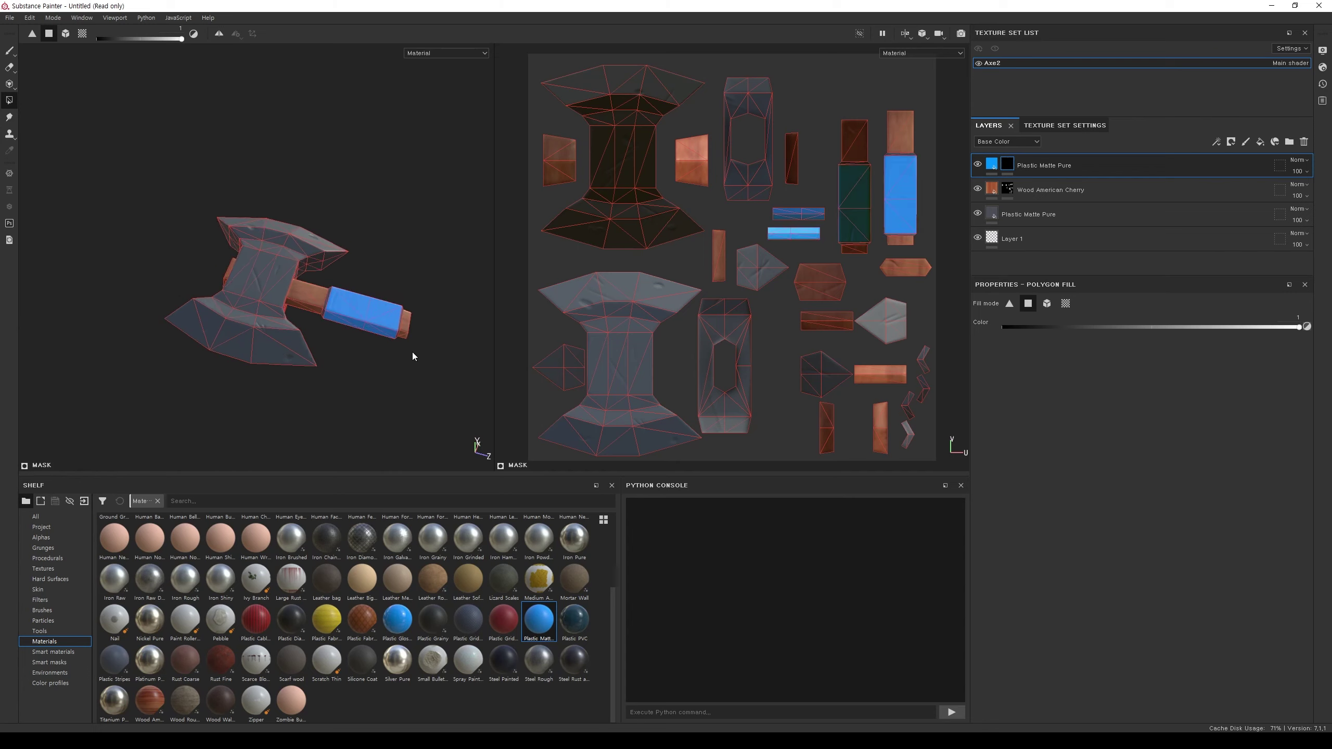
pyautogui.scroll(1, 412, 353)
pyautogui.scroll(2, 412, 354)
pyautogui.moveTo(412, 353)
pyautogui.keyDown('alt'); pyautogui.mouseDown()
pyautogui.moveTo(455, 342)
pyautogui.moveTo(442, 323)
pyautogui.mouseUp(); pyautogui.keyUp('alt')
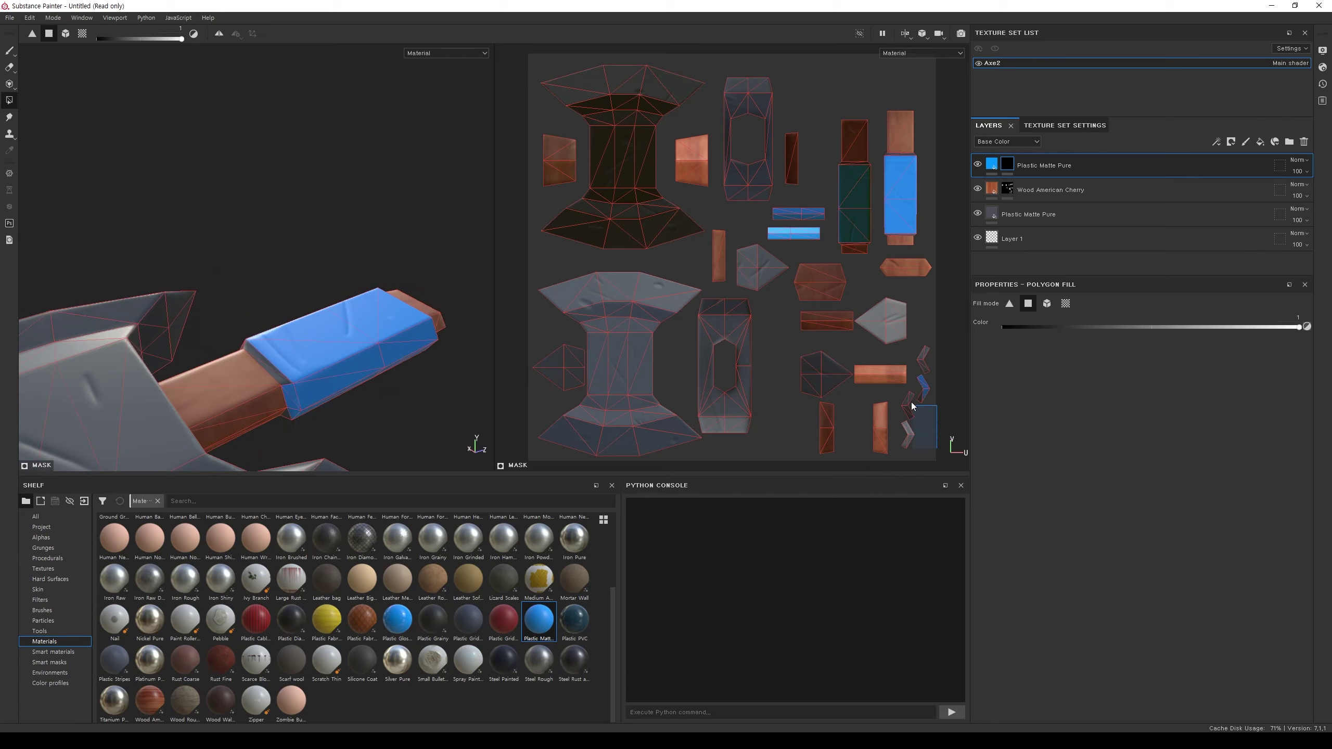
# Step: Fill the chevron-shaped grip UV pieces too and inspect the blue grip from all sides
pyautogui.moveTo(913, 404); pyautogui.dragTo(918, 386)
pyautogui.keyDown('alt'); pyautogui.moveTo(350, 410); pyautogui.dragTo(424, 412); pyautogui.keyUp('alt')
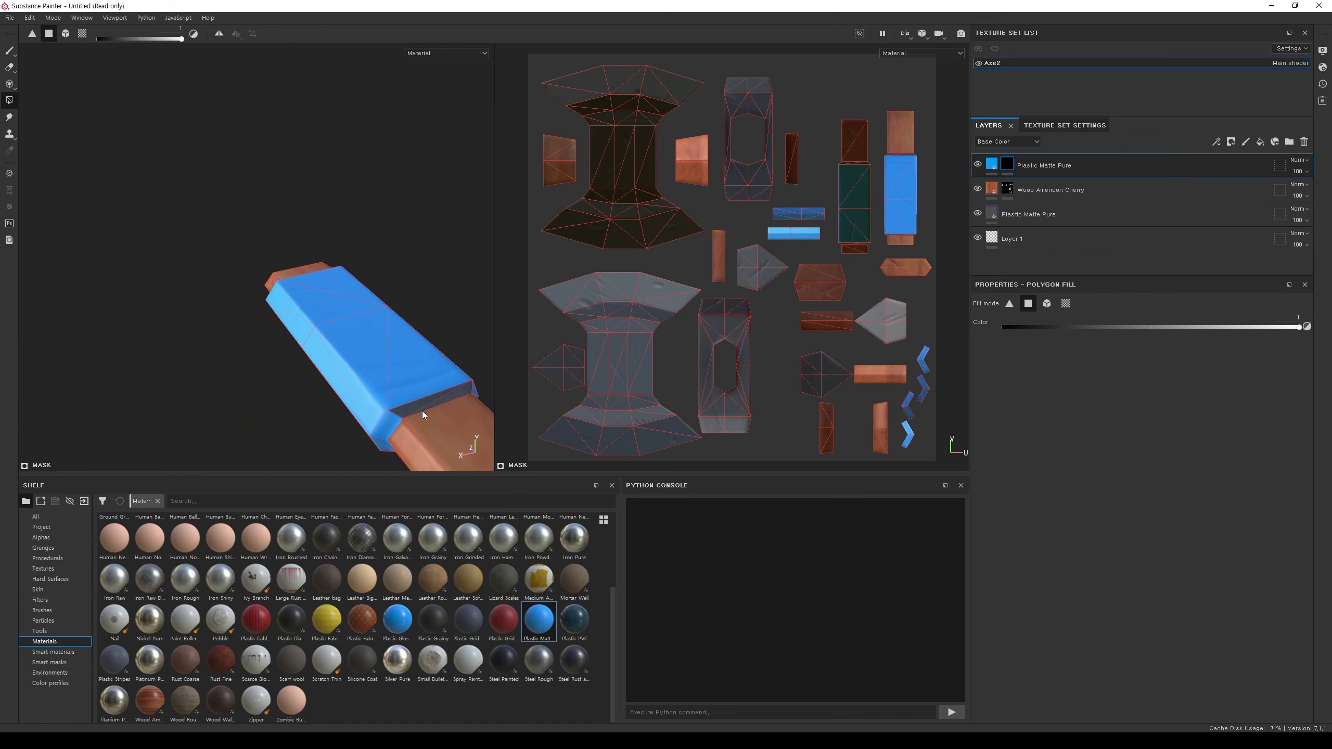
pyautogui.keyDown('alt'); pyautogui.moveTo(456, 398); pyautogui.dragTo(462, 350); pyautogui.keyUp('alt')
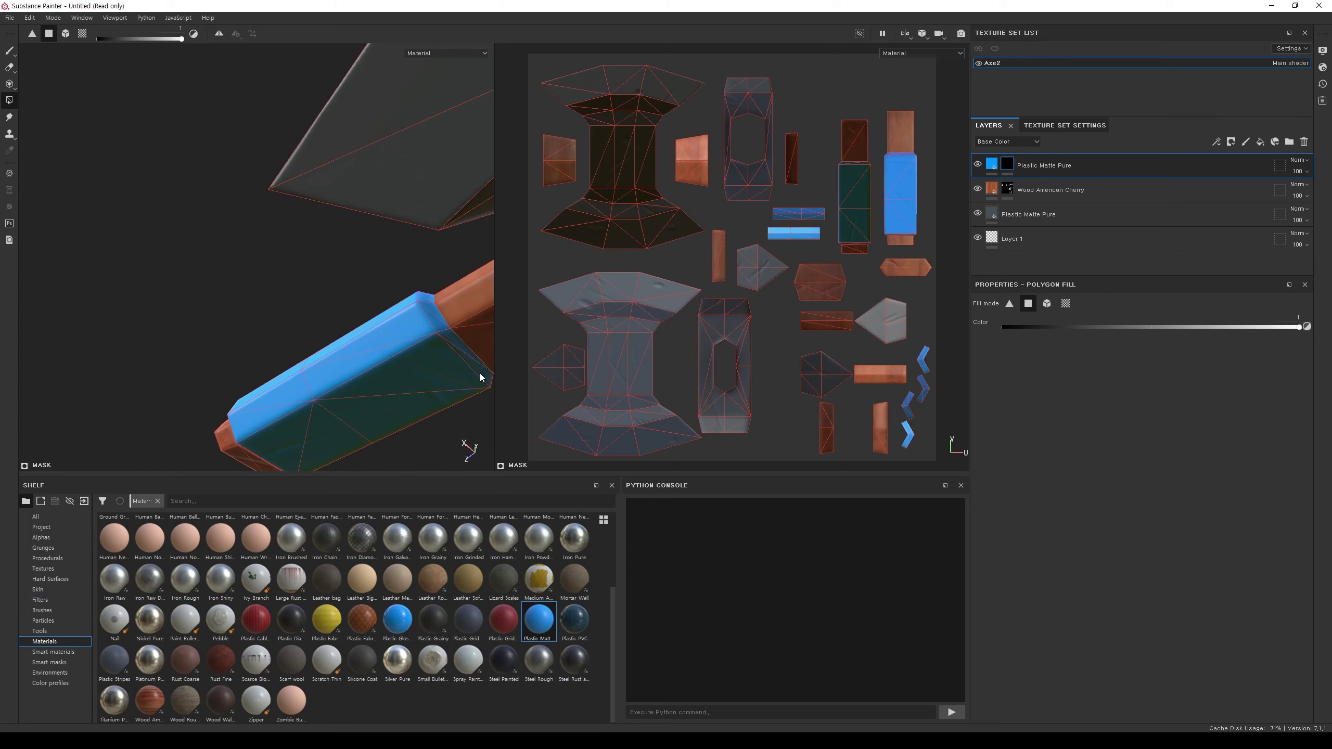
pyautogui.keyDown('alt'); pyautogui.moveTo(480, 373); pyautogui.dragTo(407, 328); pyautogui.keyUp('alt')
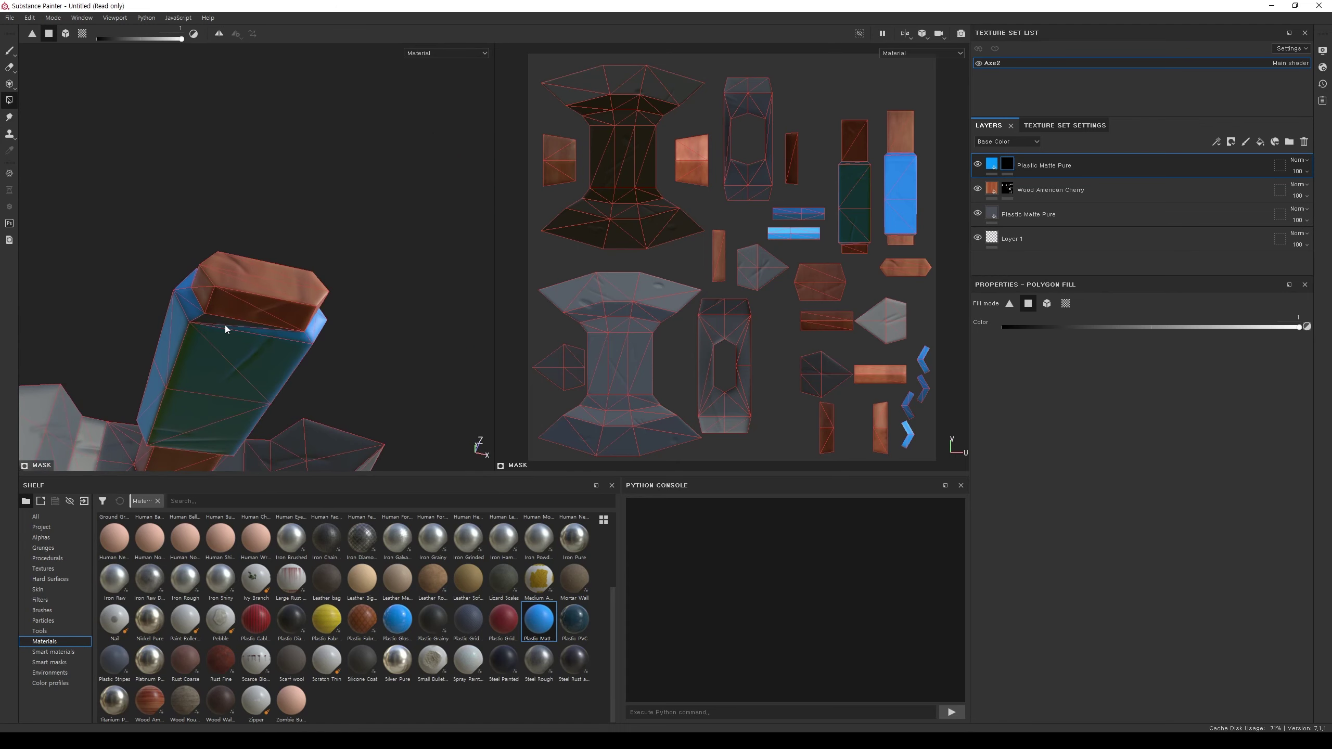
pyautogui.keyDown('alt'); pyautogui.moveTo(227, 323); pyautogui.dragTo(254, 415); pyautogui.keyUp('alt')
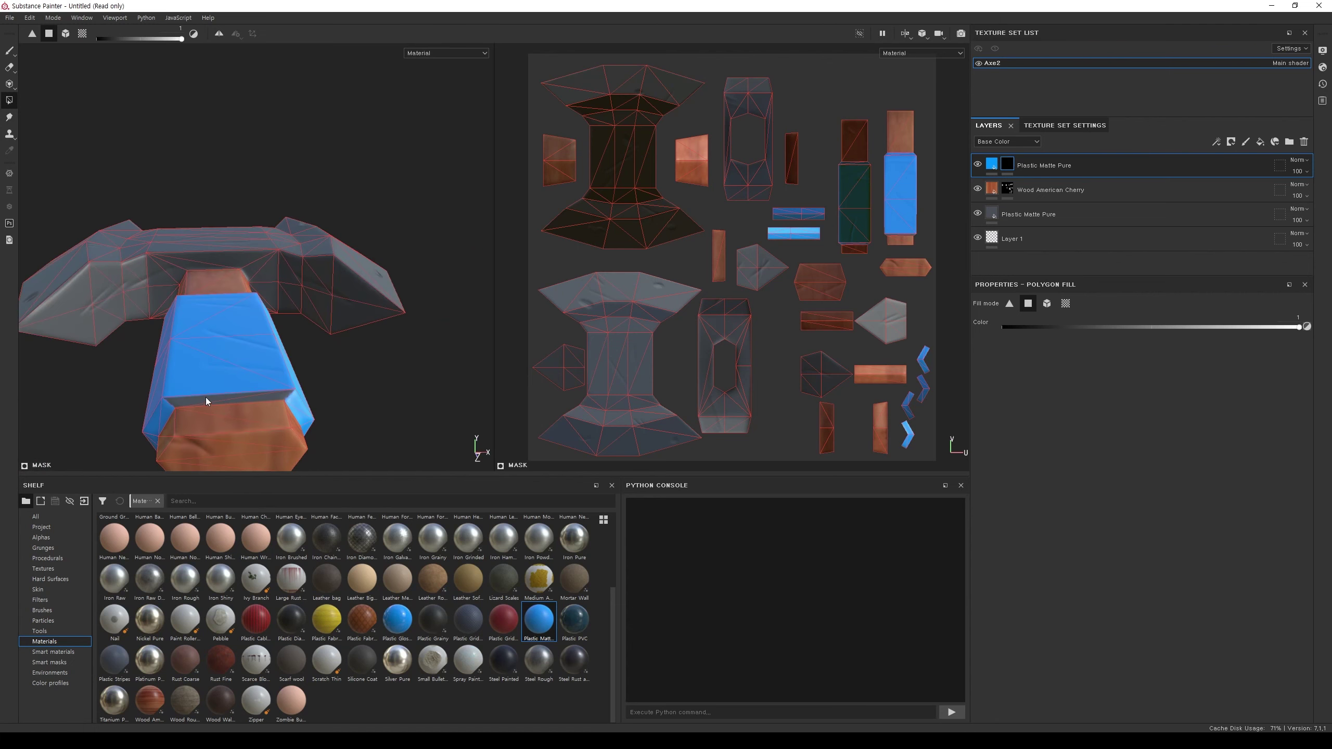
pyautogui.scroll(-3, 273, 391)
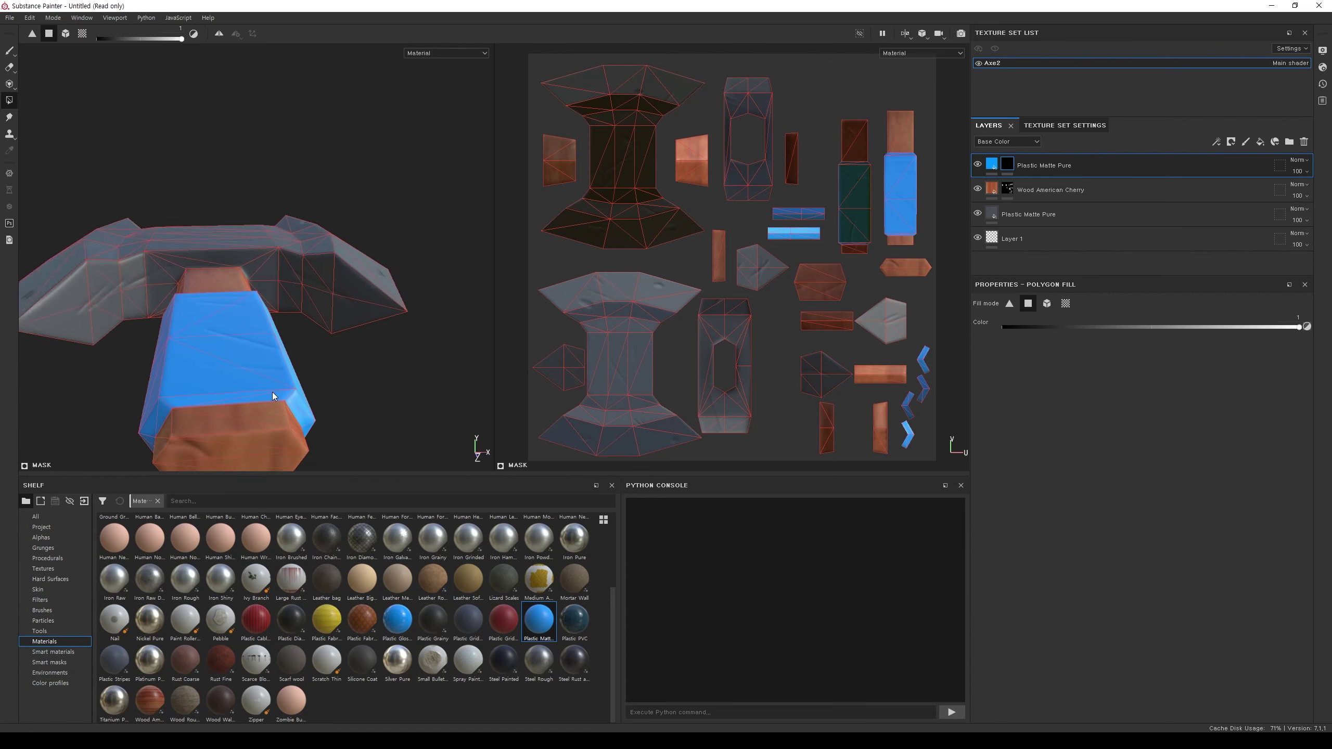
pyautogui.scroll(-3, 273, 391)
pyautogui.keyDown('alt'); pyautogui.moveTo(273, 394); pyautogui.dragTo(289, 383); pyautogui.keyUp('alt')
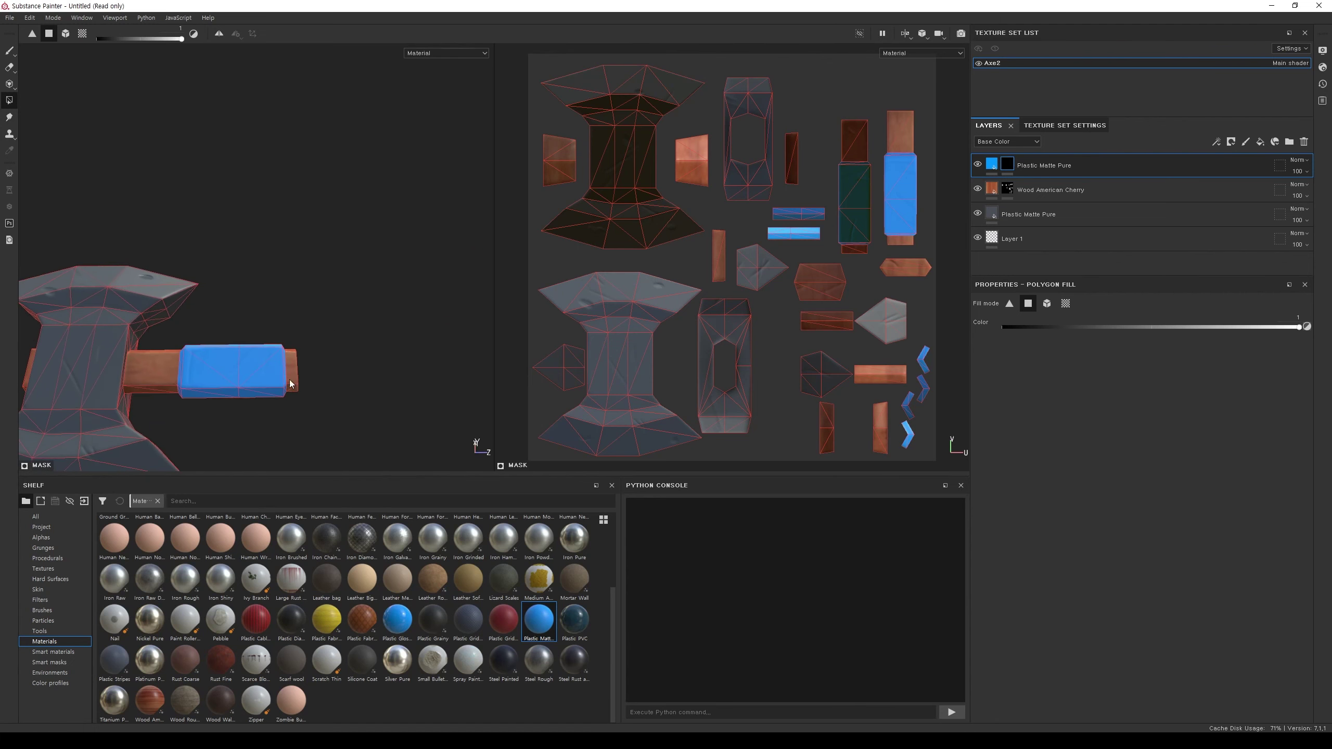
pyautogui.keyDown('alt'); pyautogui.moveTo(290, 383); pyautogui.dragTo(372, 408, button='middle'); pyautogui.keyUp('alt')
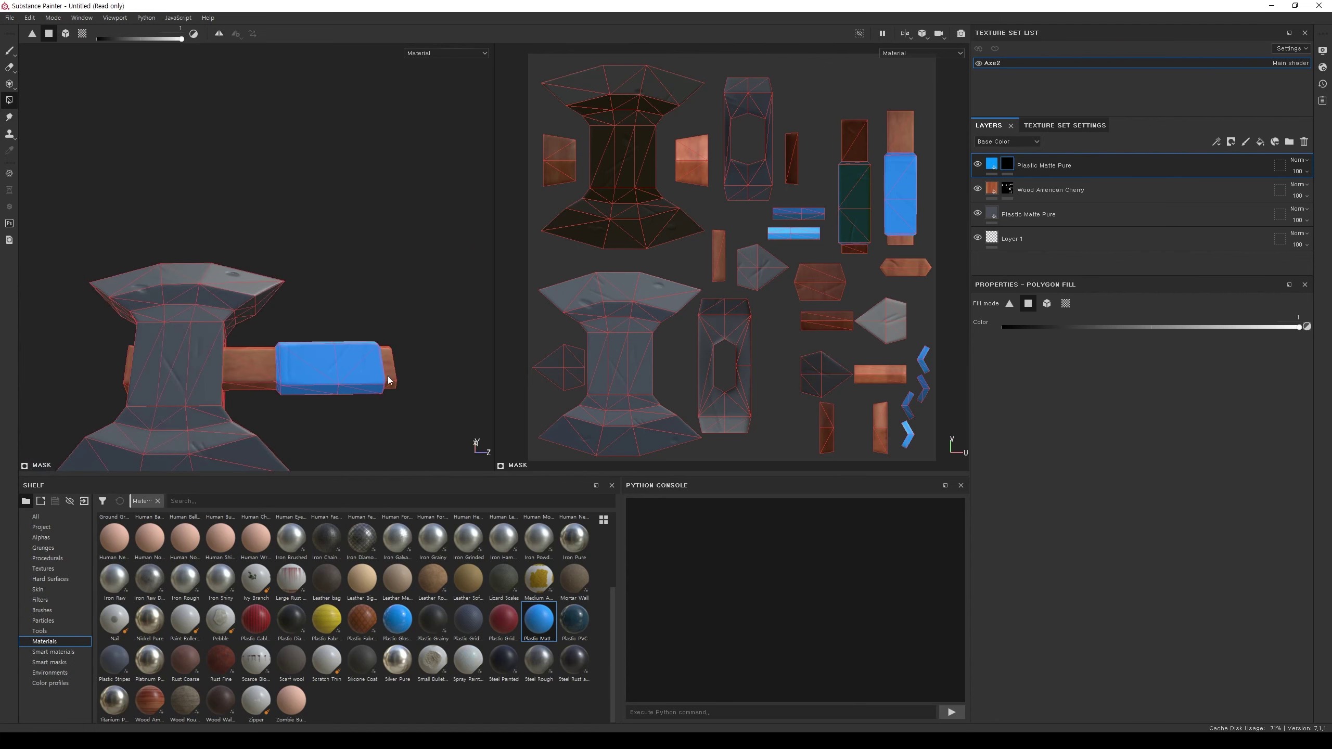
pyautogui.keyDown('alt'); pyautogui.moveTo(372, 408); pyautogui.dragTo(386, 425); pyautogui.keyUp('alt')
pyautogui.scroll(1, 386, 425)
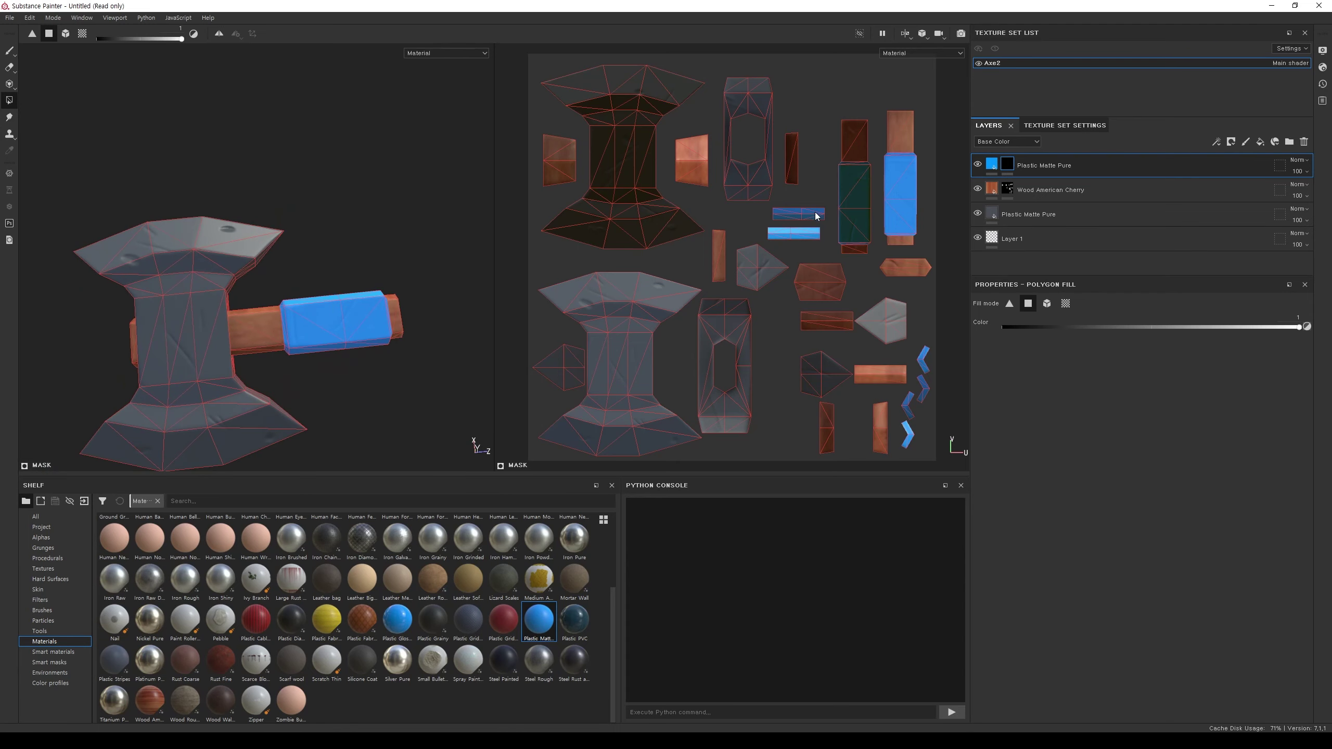
# Step: Change the grip layer's base colour from bright blue to a dark maroon red
pyautogui.click(991, 165)
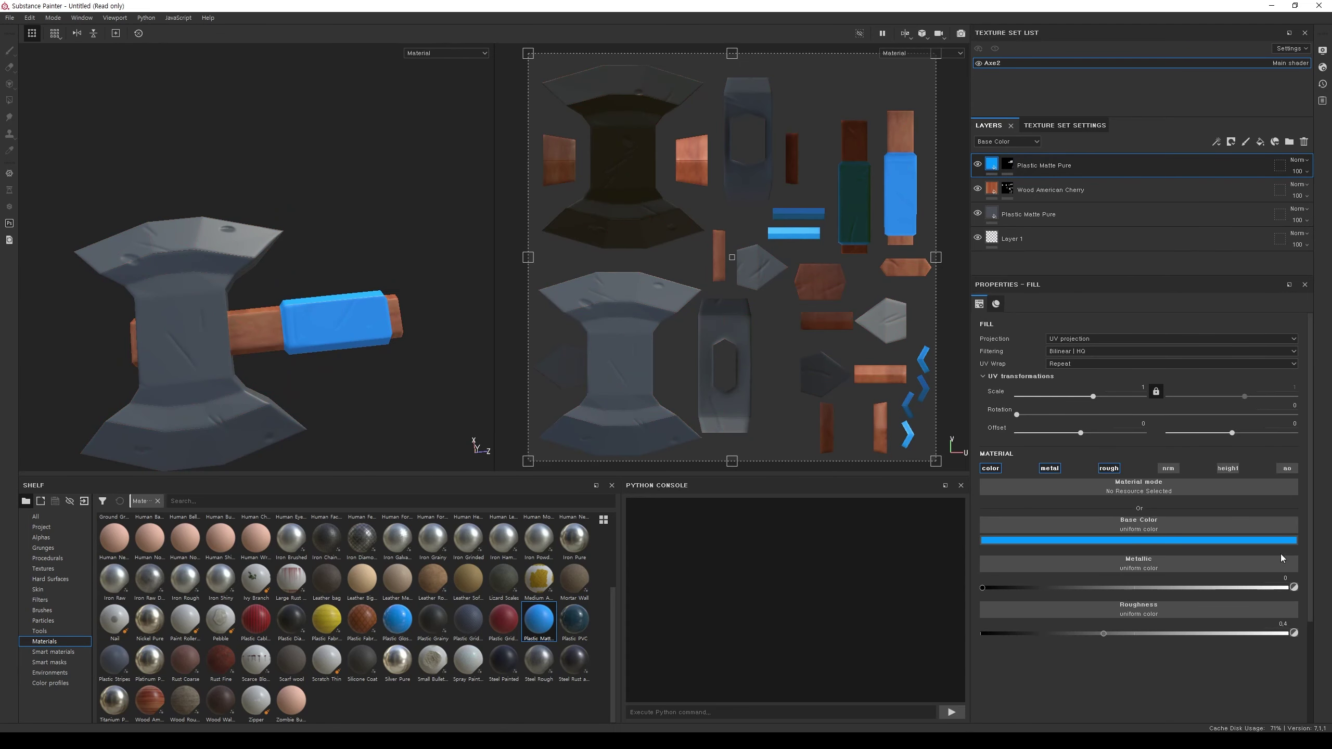
pyautogui.click(1169, 542)
pyautogui.moveTo(1270, 588)
pyautogui.mouseDown()
pyautogui.moveTo(1267, 565)
pyautogui.moveTo(1211, 614)
pyautogui.mouseUp()
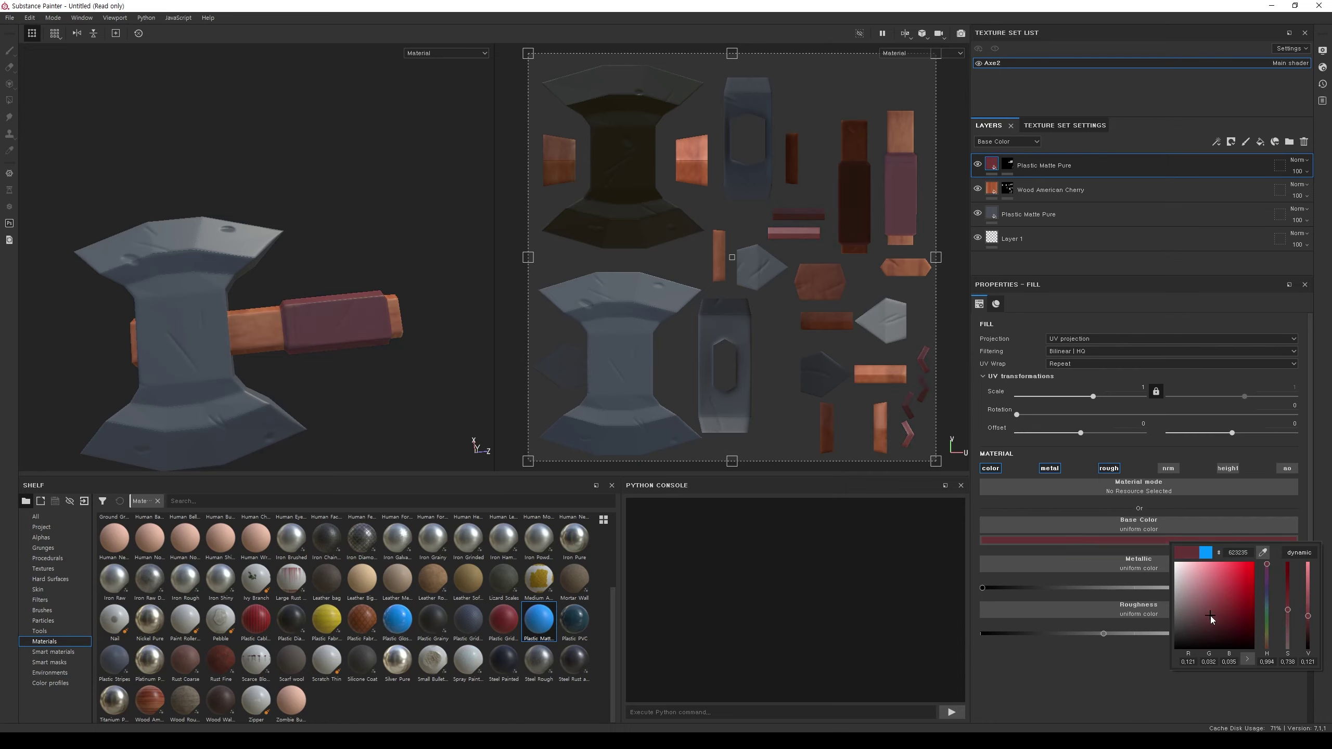
pyautogui.moveTo(236, 348)
pyautogui.keyDown('alt'); pyautogui.mouseDown()
pyautogui.moveTo(295, 257)
pyautogui.moveTo(318, 350)
pyautogui.moveTo(387, 286)
pyautogui.moveTo(351, 308)
pyautogui.moveTo(379, 331)
pyautogui.mouseUp(); pyautogui.keyUp('alt')
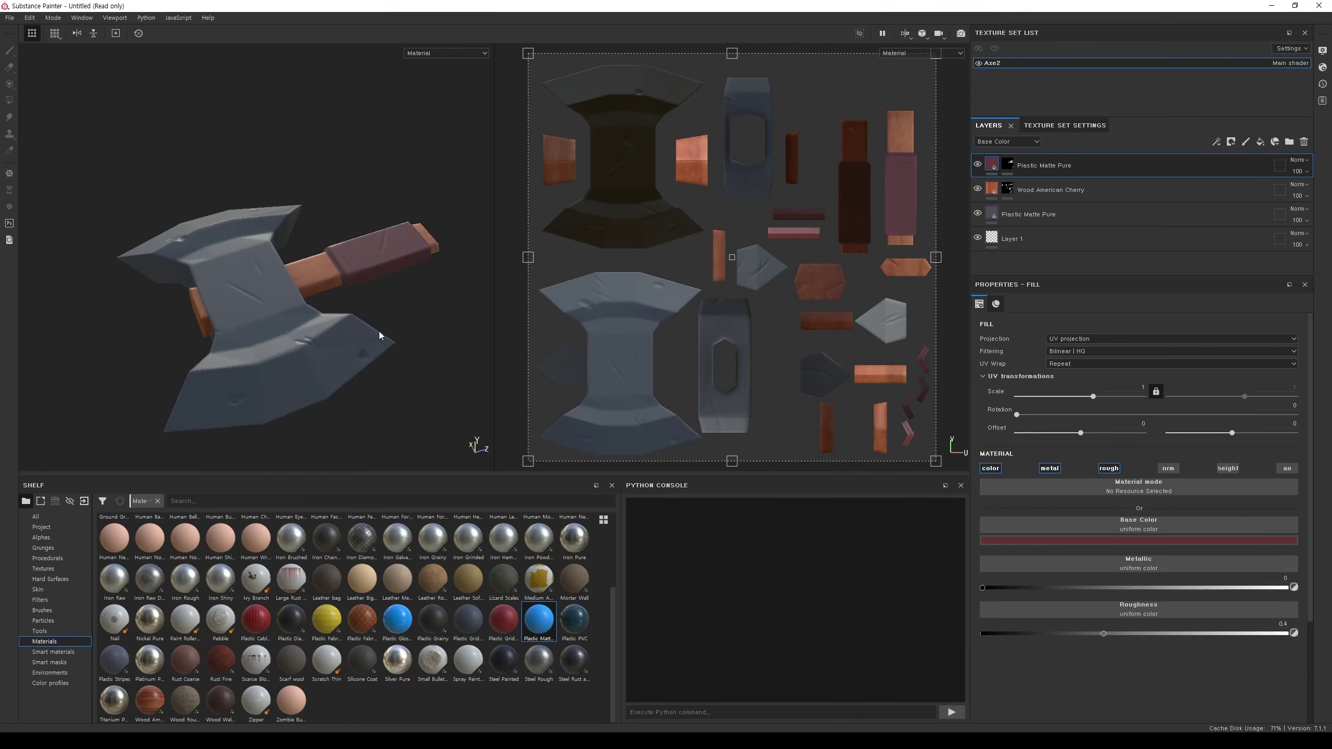
pyautogui.scroll(3, 402, 575)
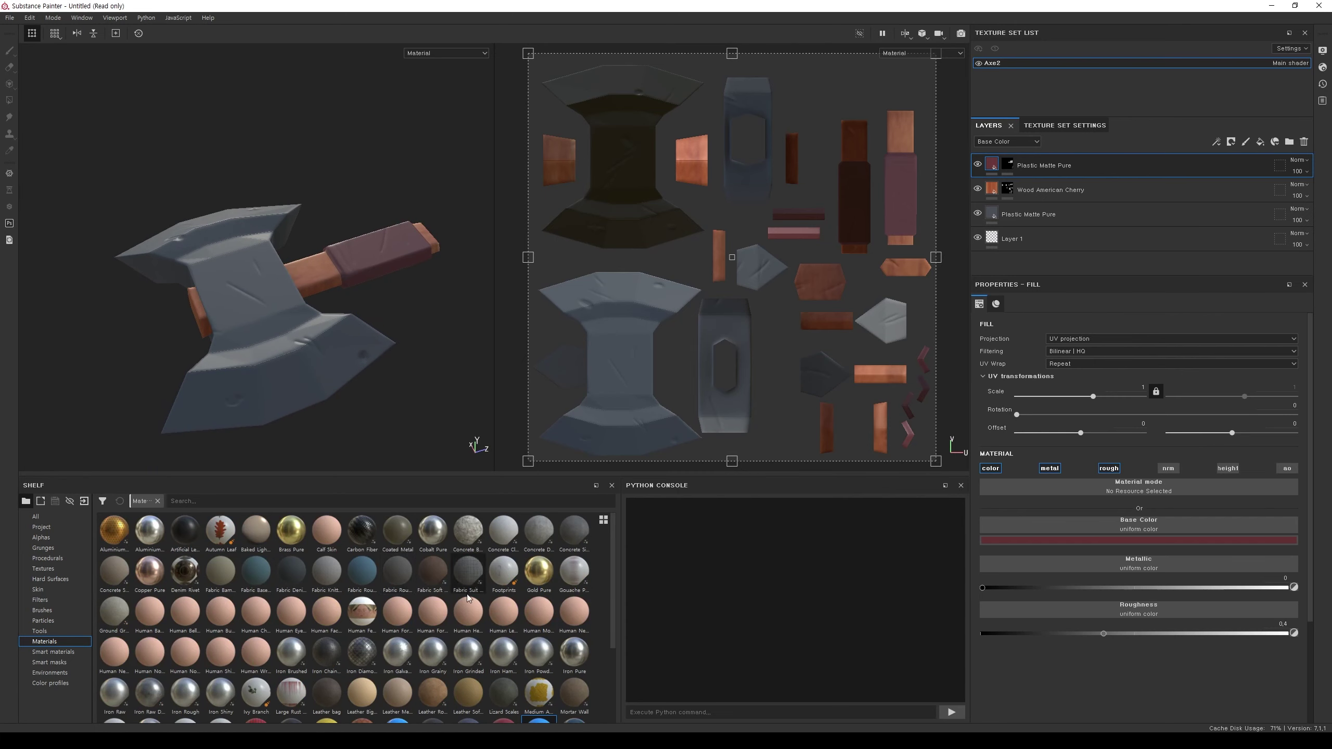
pyautogui.scroll(-3, 508, 631)
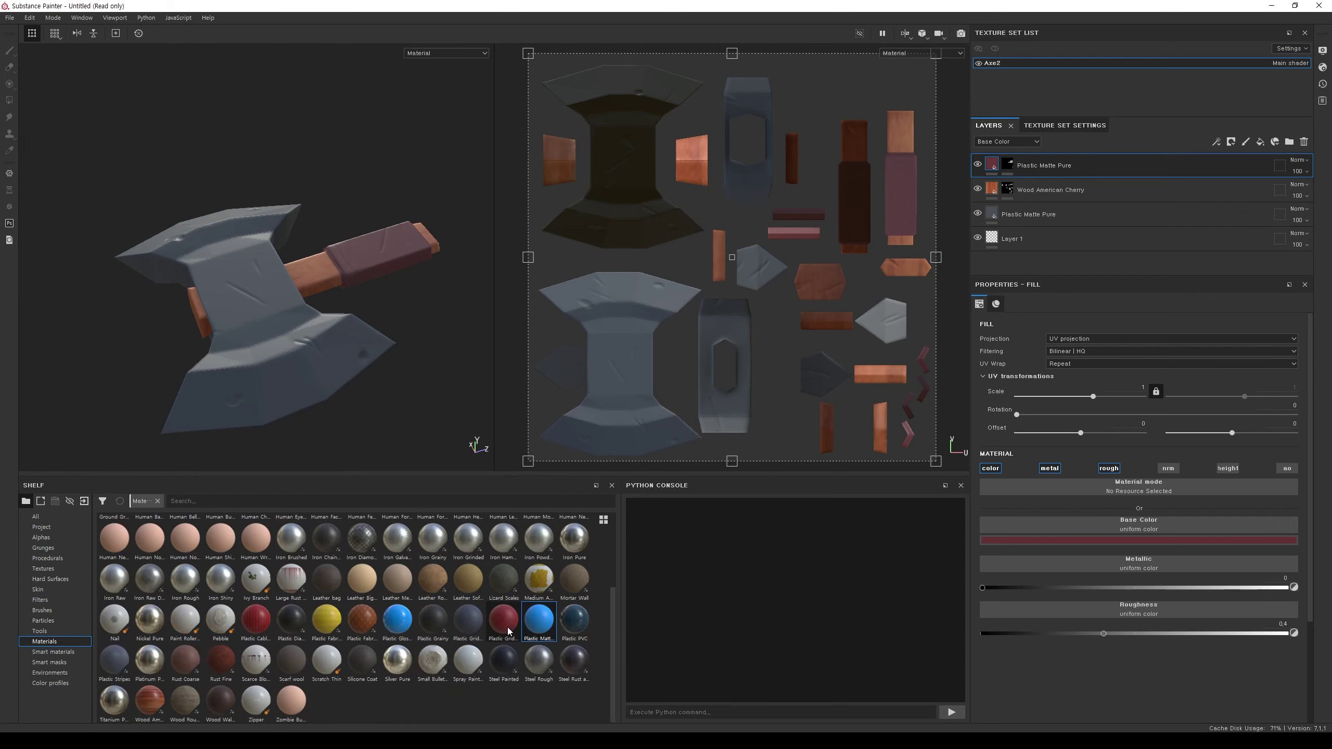
pyautogui.scroll(3, 508, 631)
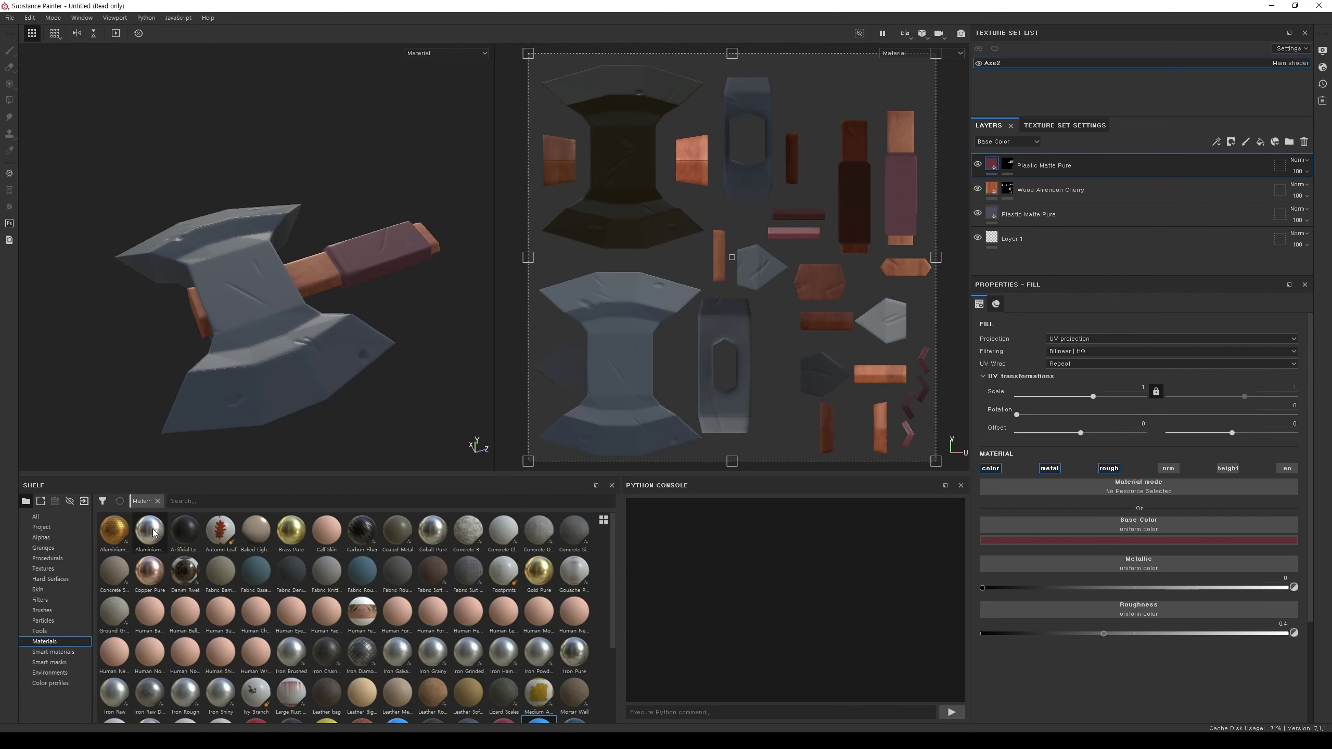
# Step: Add an Aluminium Pure layer on top and hide it behind a black mask
pyautogui.moveTo(149, 531); pyautogui.dragTo(1101, 163)
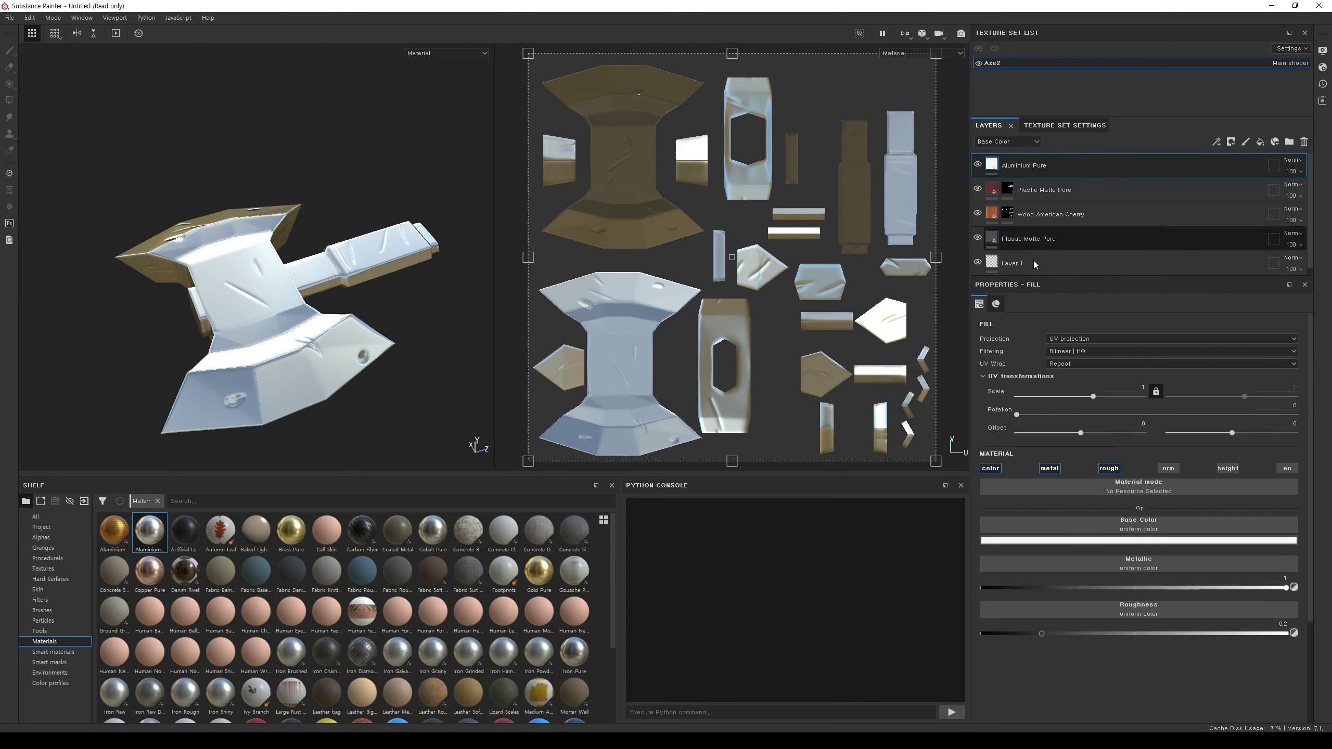
pyautogui.rightClick(1031, 169)
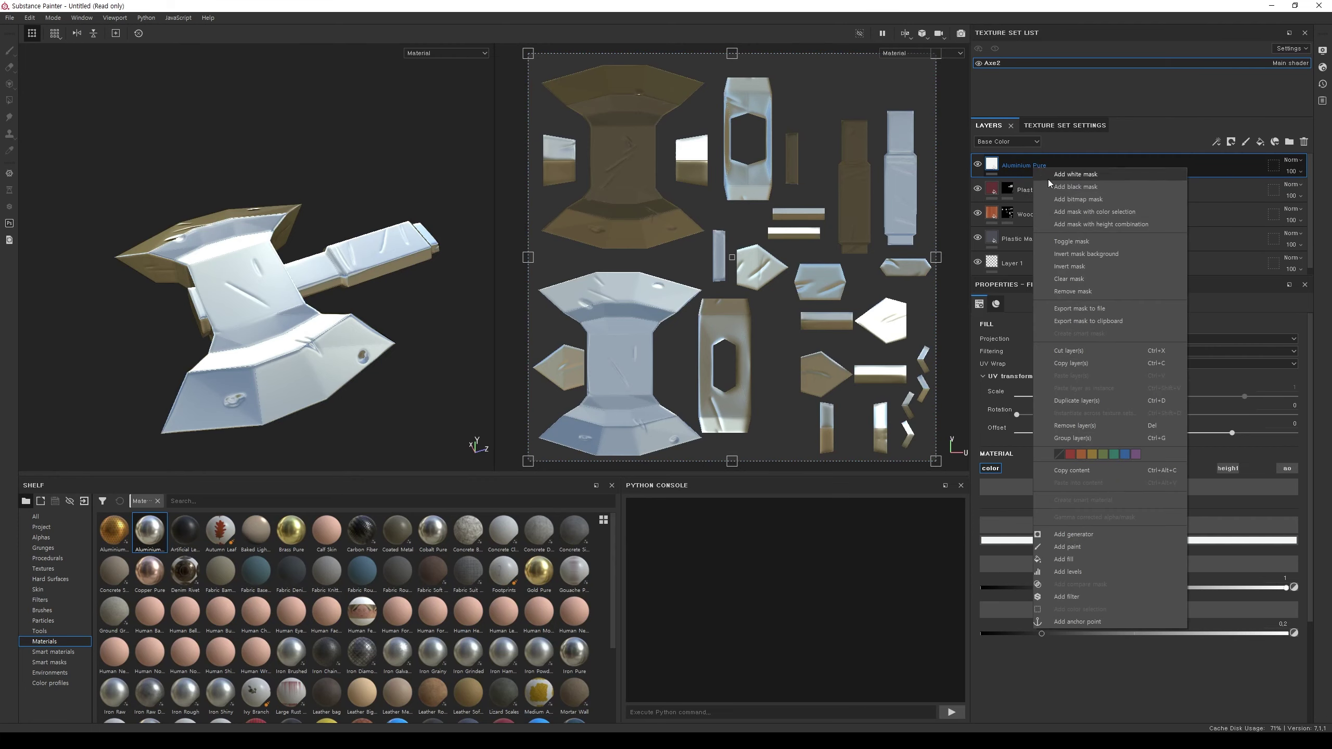
pyautogui.click(1078, 186)
pyautogui.press('4')
pyautogui.moveTo(375, 301)
pyautogui.keyDown('alt'); pyautogui.mouseDown()
pyautogui.moveTo(380, 325)
pyautogui.moveTo(343, 421)
pyautogui.mouseUp(); pyautogui.keyUp('alt')
# Step: Polygon-fill the blade edge faces with aluminium, clearing one wrongly filled face
pyautogui.click(354, 325)
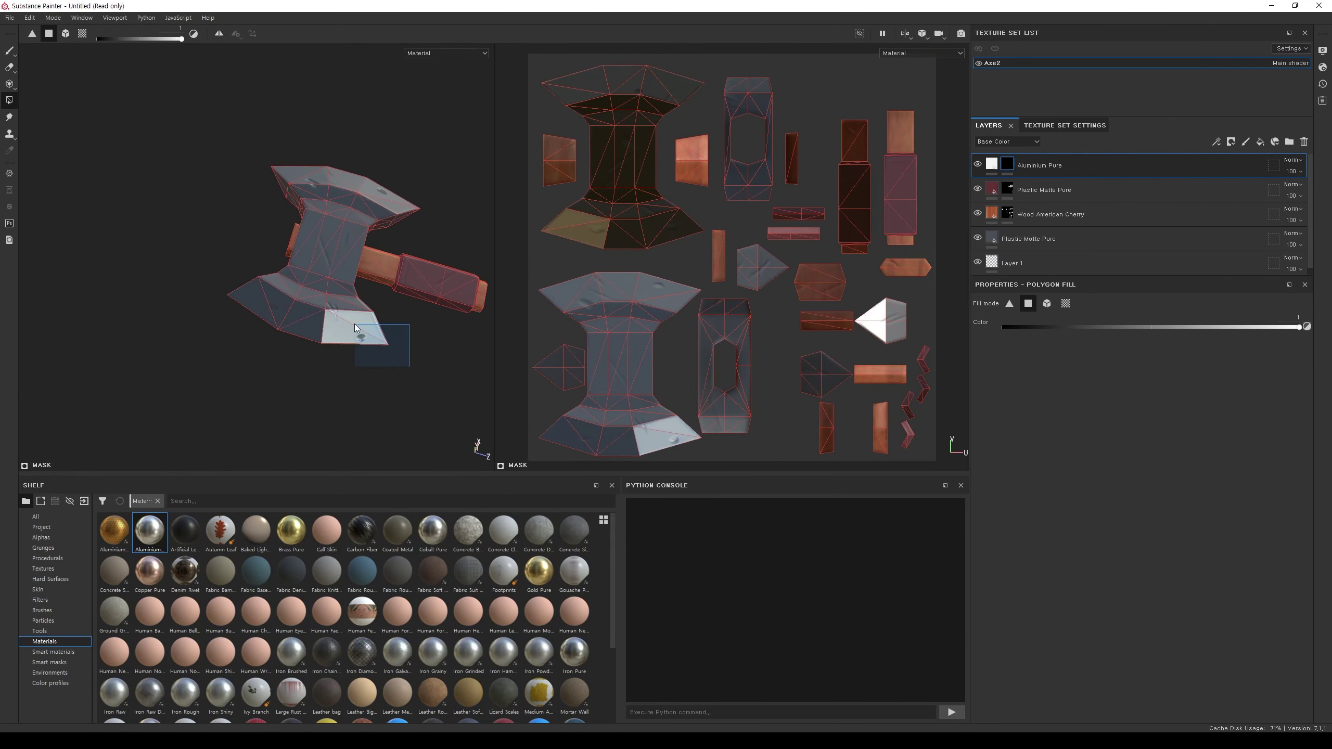
pyautogui.keyDown('alt'); pyautogui.moveTo(277, 335); pyautogui.dragTo(385, 388); pyautogui.keyUp('alt')
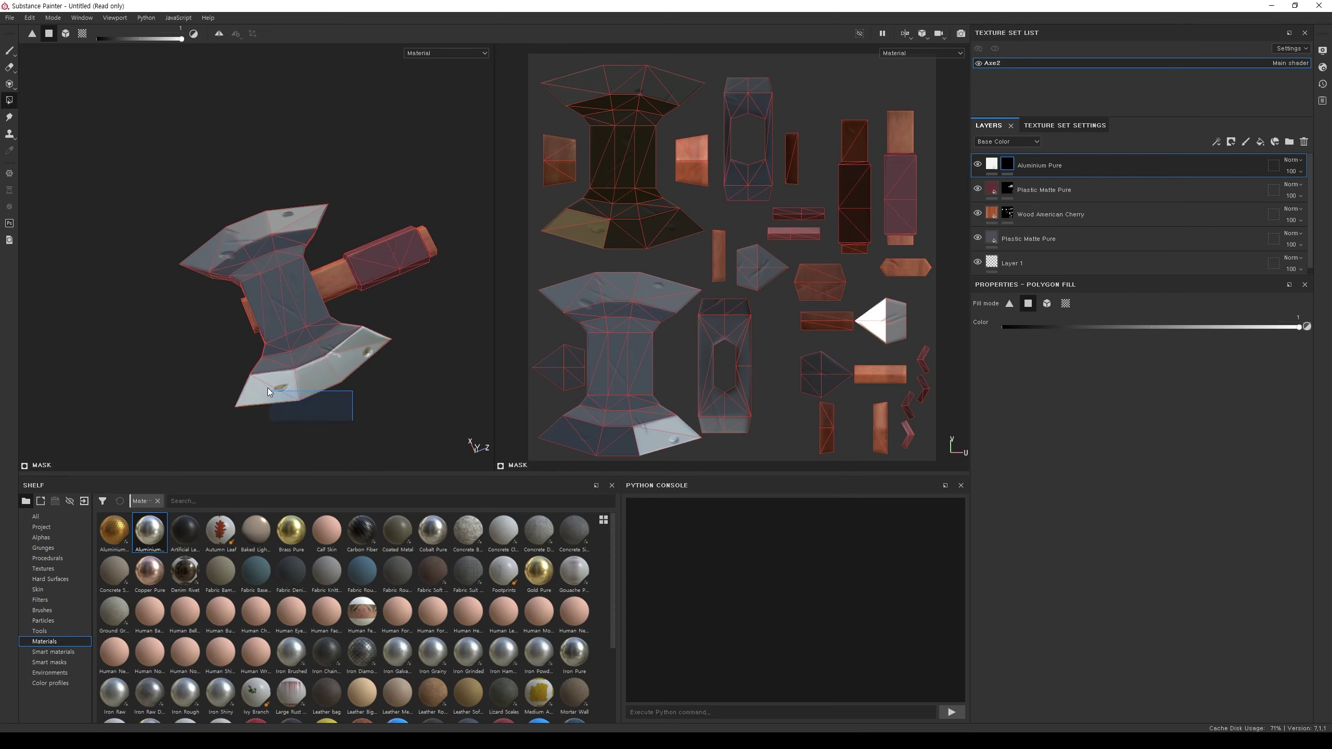
pyautogui.moveTo(268, 387)
pyautogui.mouseDown()
pyautogui.moveTo(450, 325)
pyautogui.moveTo(375, 321)
pyautogui.mouseUp()
pyautogui.moveTo(422, 420)
pyautogui.mouseDown()
pyautogui.moveTo(295, 383)
pyautogui.moveTo(338, 413)
pyautogui.moveTo(257, 367)
pyautogui.moveTo(344, 323)
pyautogui.moveTo(262, 292)
pyautogui.mouseUp()
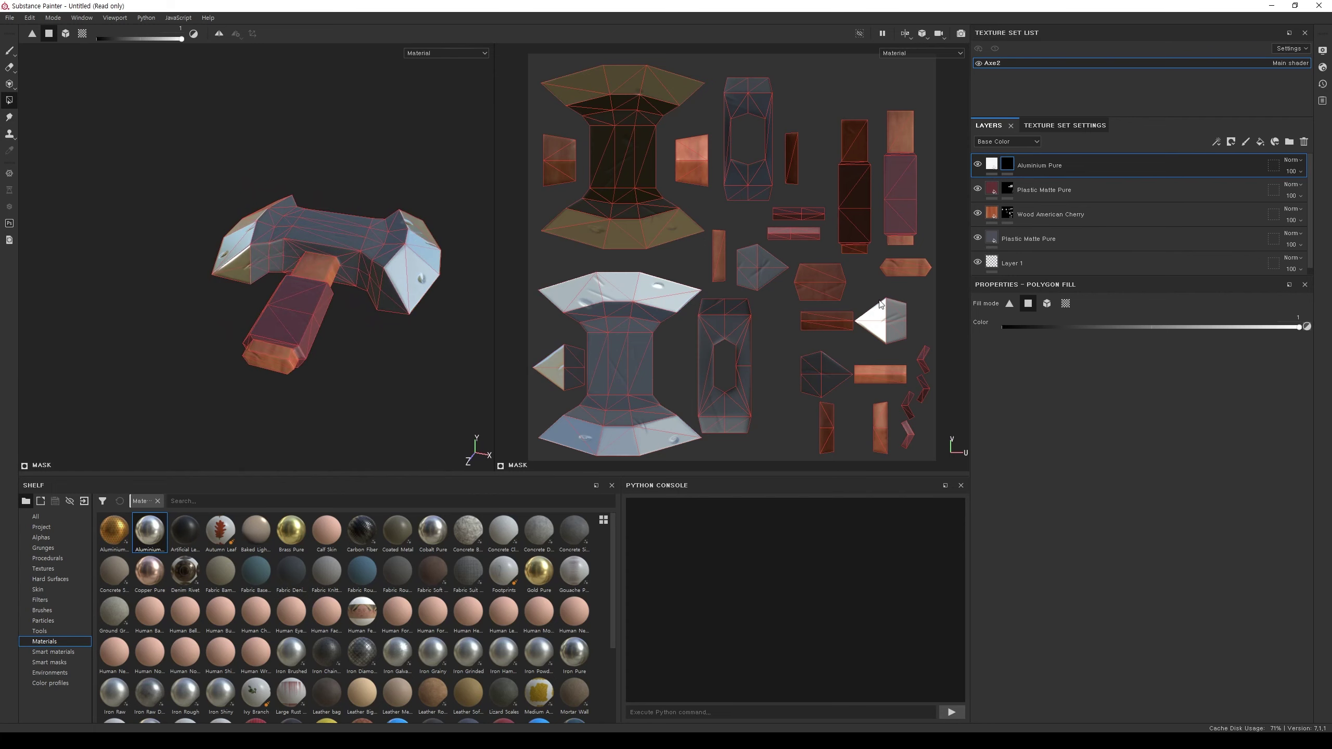
pyautogui.click(248, 260)
pyautogui.moveTo(170, 318)
pyautogui.keyDown('alt'); pyautogui.mouseDown()
pyautogui.moveTo(467, 297)
pyautogui.moveTo(182, 270)
pyautogui.moveTo(246, 355)
pyautogui.moveTo(345, 395)
pyautogui.mouseUp(); pyautogui.keyUp('alt')
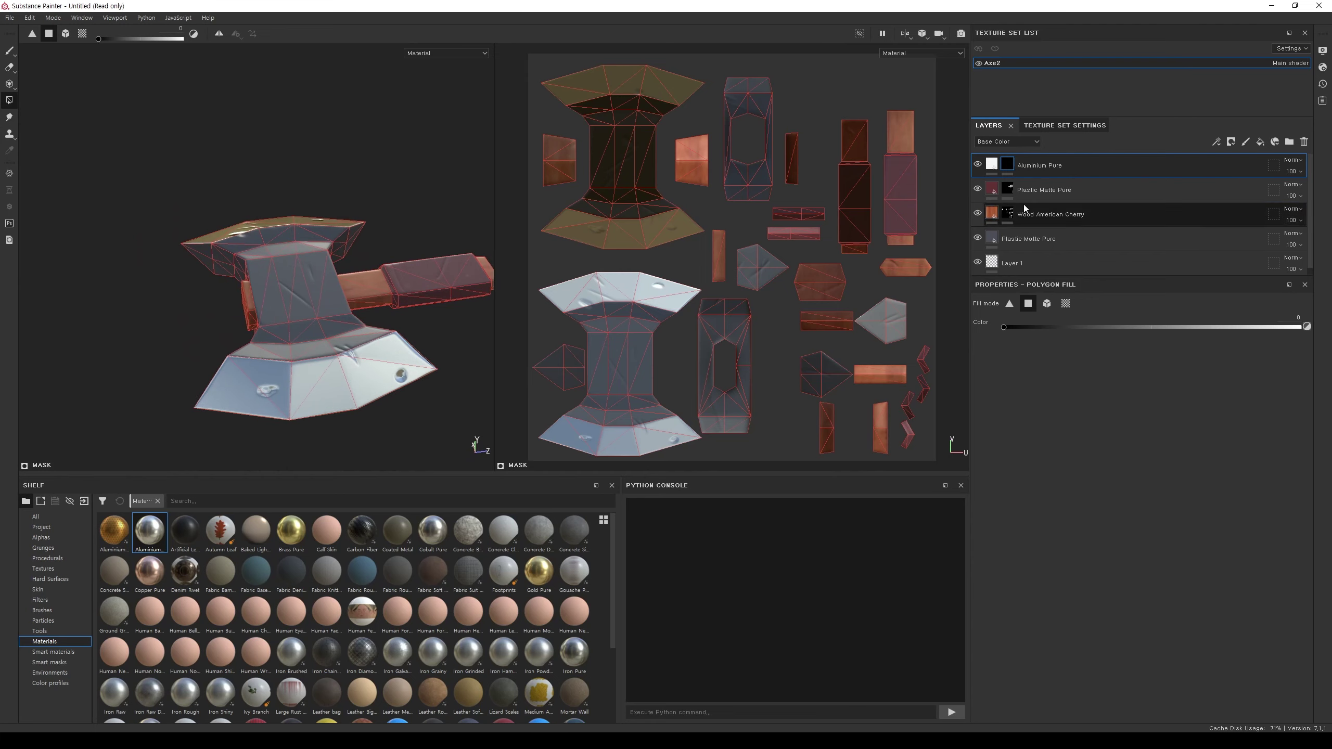
# Step: Darken the axe head layer's base colour to navy 272b32
pyautogui.click(1044, 190)
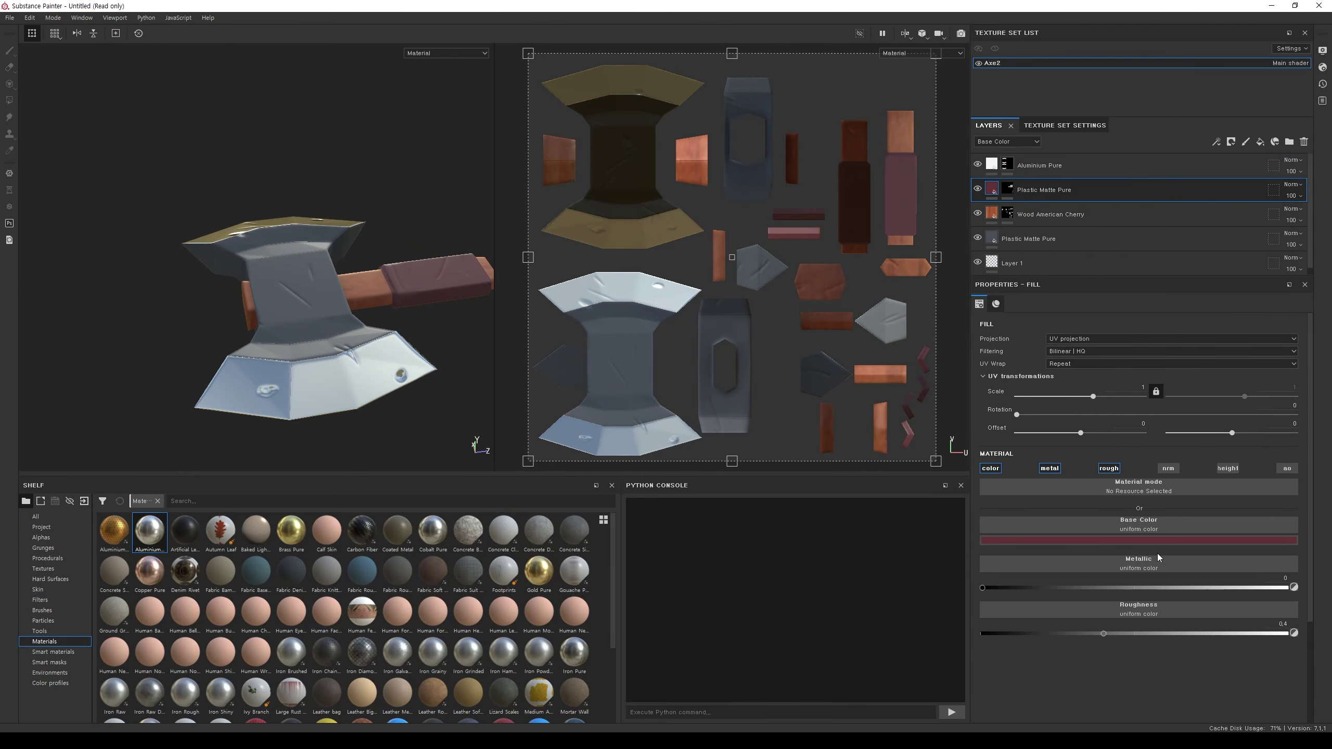
pyautogui.click(1060, 238)
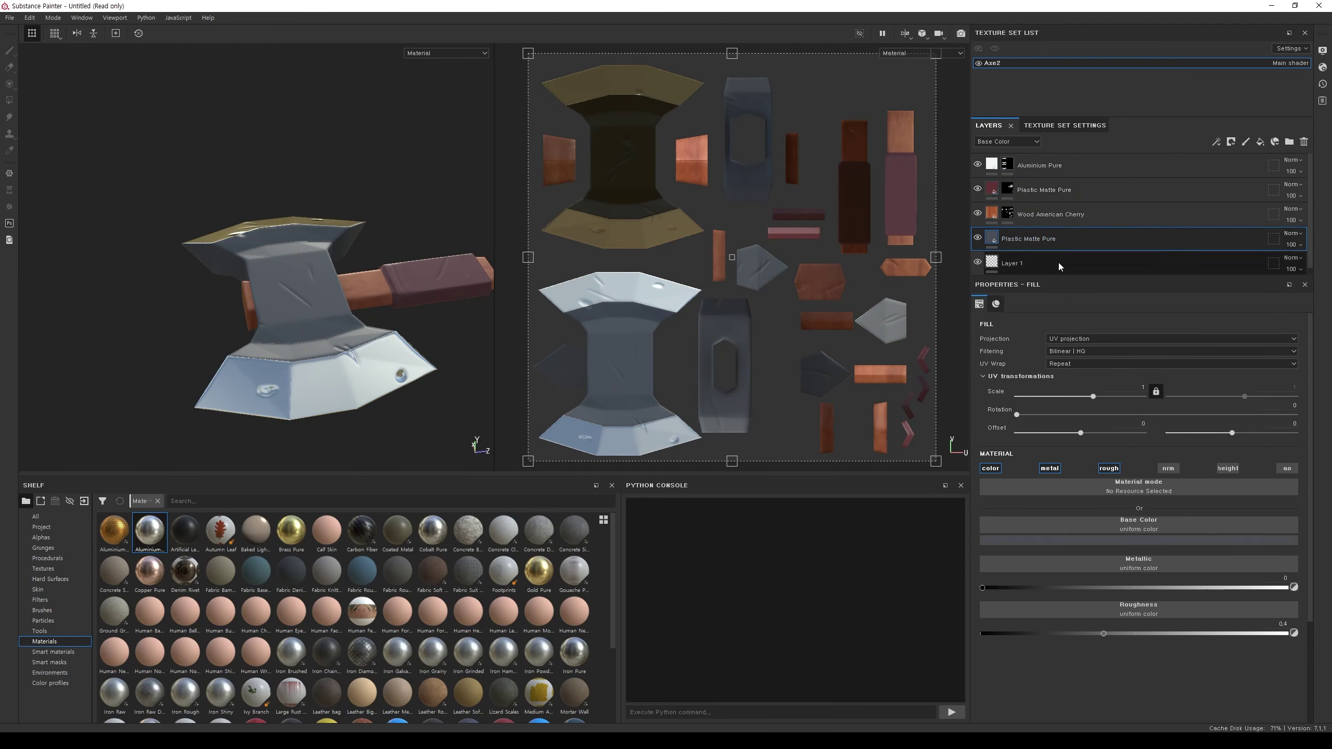
pyautogui.click(1142, 542)
pyautogui.moveTo(1157, 621); pyautogui.dragTo(1161, 632)
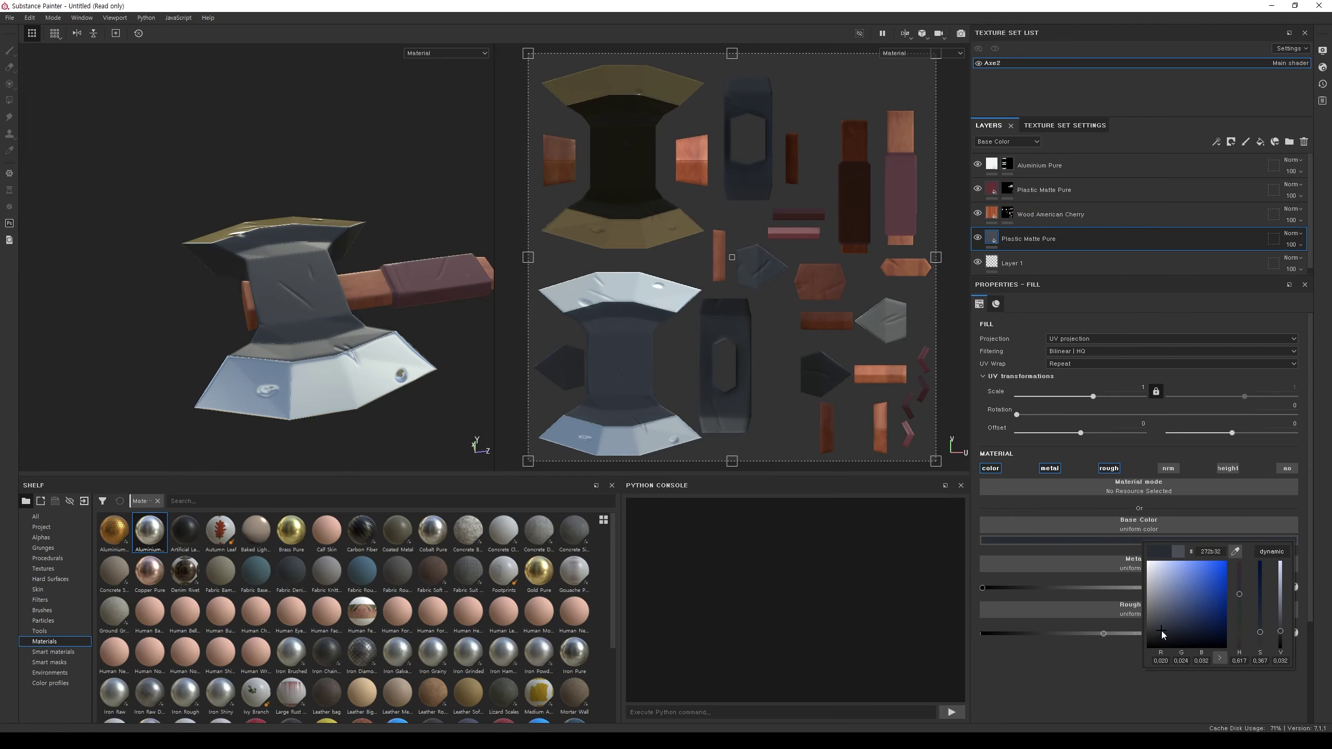
pyautogui.moveTo(377, 315)
pyautogui.keyDown('alt'); pyautogui.mouseDown()
pyautogui.moveTo(487, 284)
pyautogui.moveTo(402, 279)
pyautogui.mouseUp(); pyautogui.keyUp('alt')
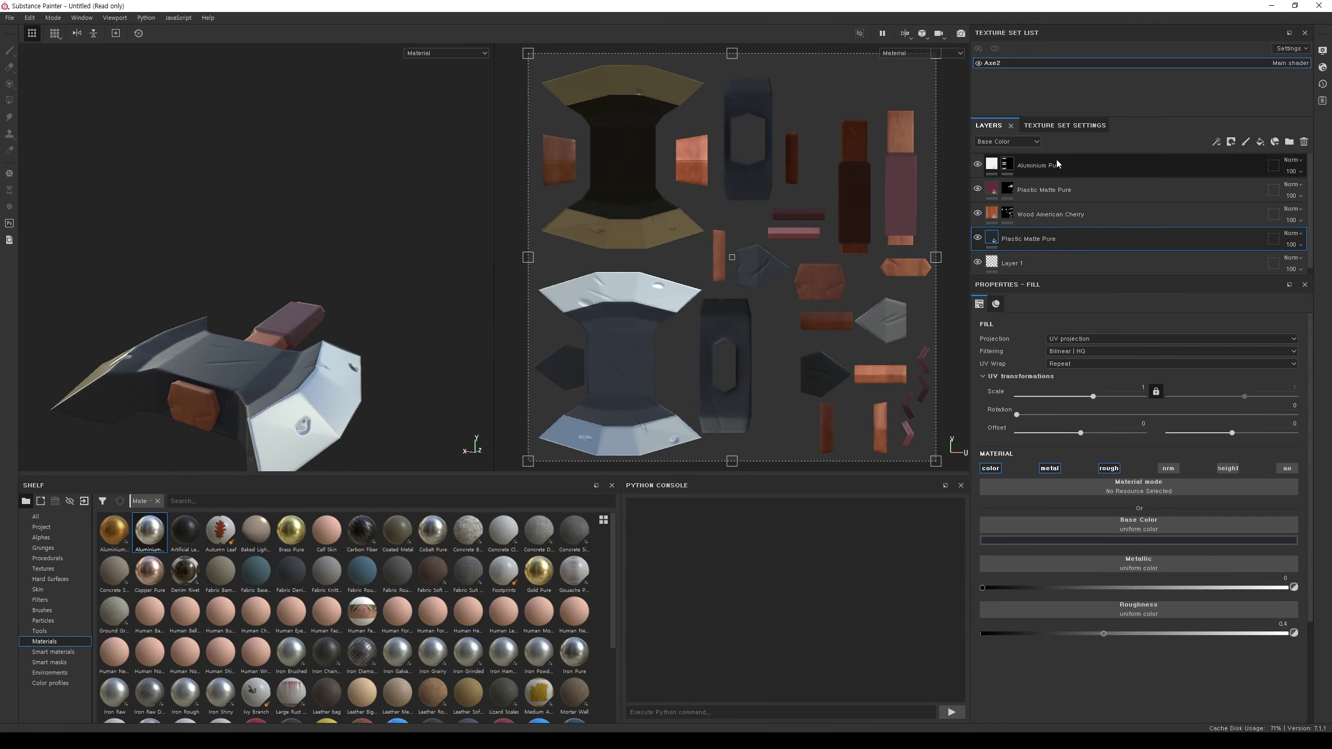
# Step: Set the Aluminium Pure layer to 62 opacity and turn off its roughness channel
pyautogui.click(1006, 164)
pyautogui.press('4')
pyautogui.moveTo(339, 318)
pyautogui.keyDown('alt'); pyautogui.mouseDown()
pyautogui.moveTo(341, 366)
pyautogui.moveTo(383, 333)
pyautogui.mouseUp(); pyautogui.keyUp('alt')
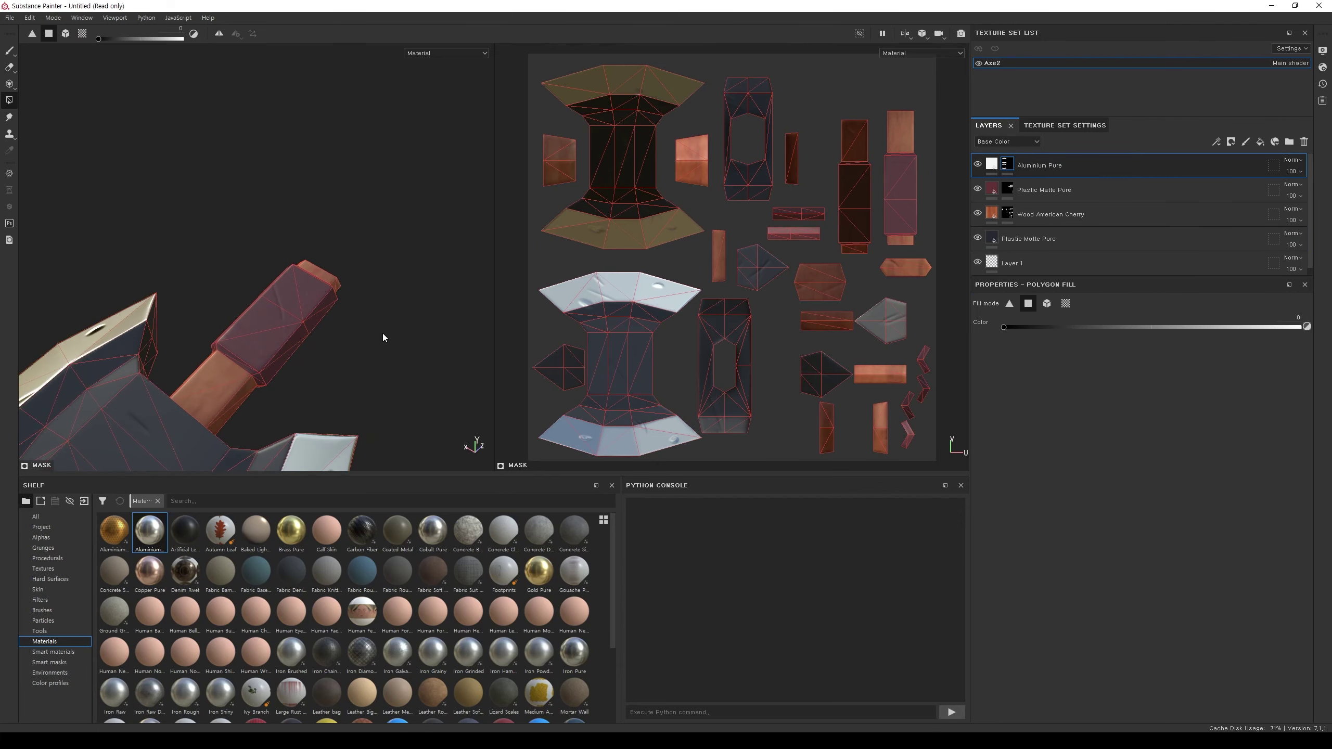
pyautogui.scroll(-3, 383, 333)
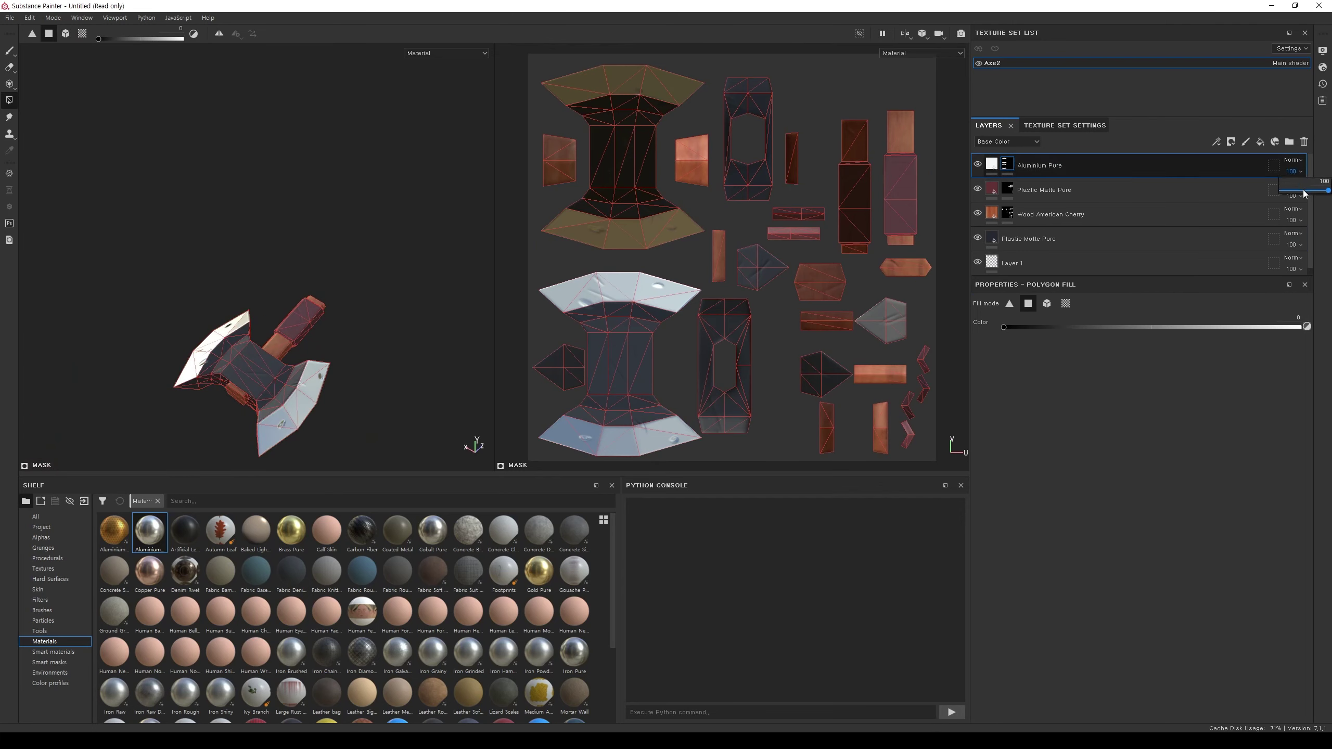
pyautogui.click(1311, 195)
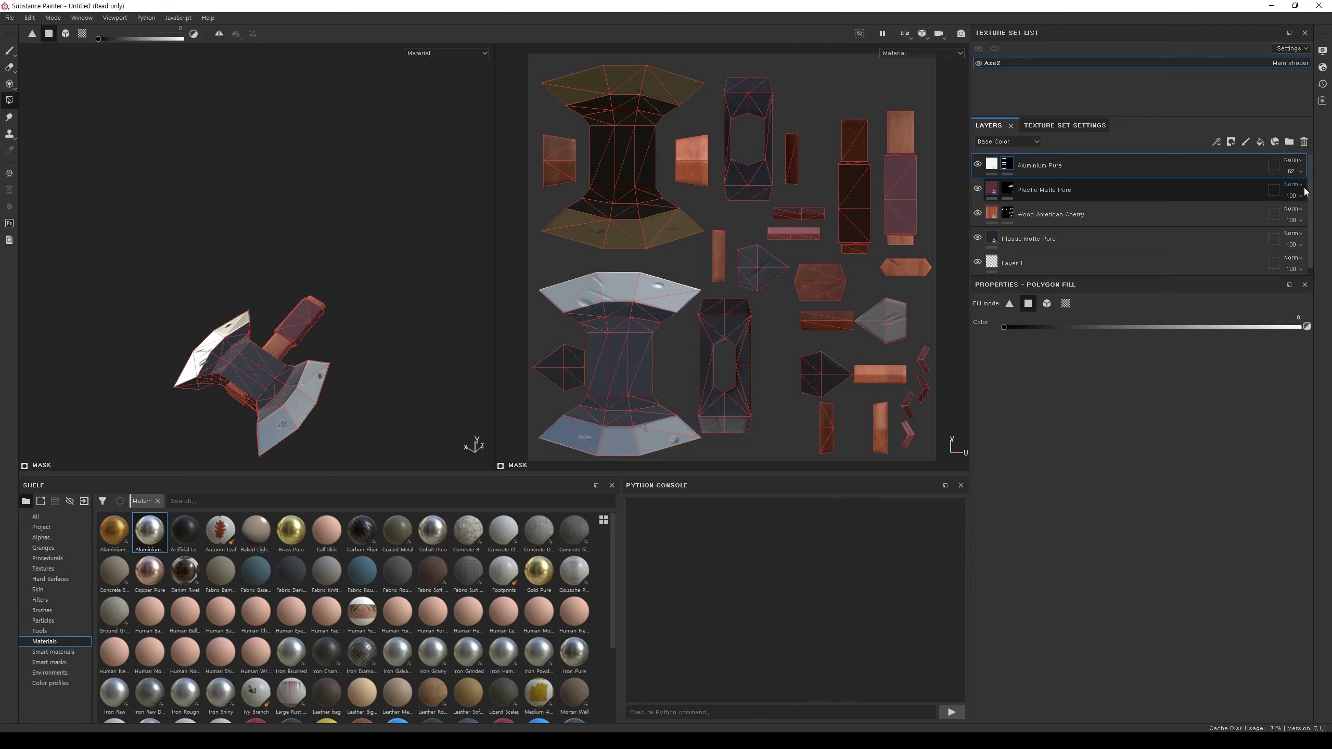
pyautogui.click(1034, 167)
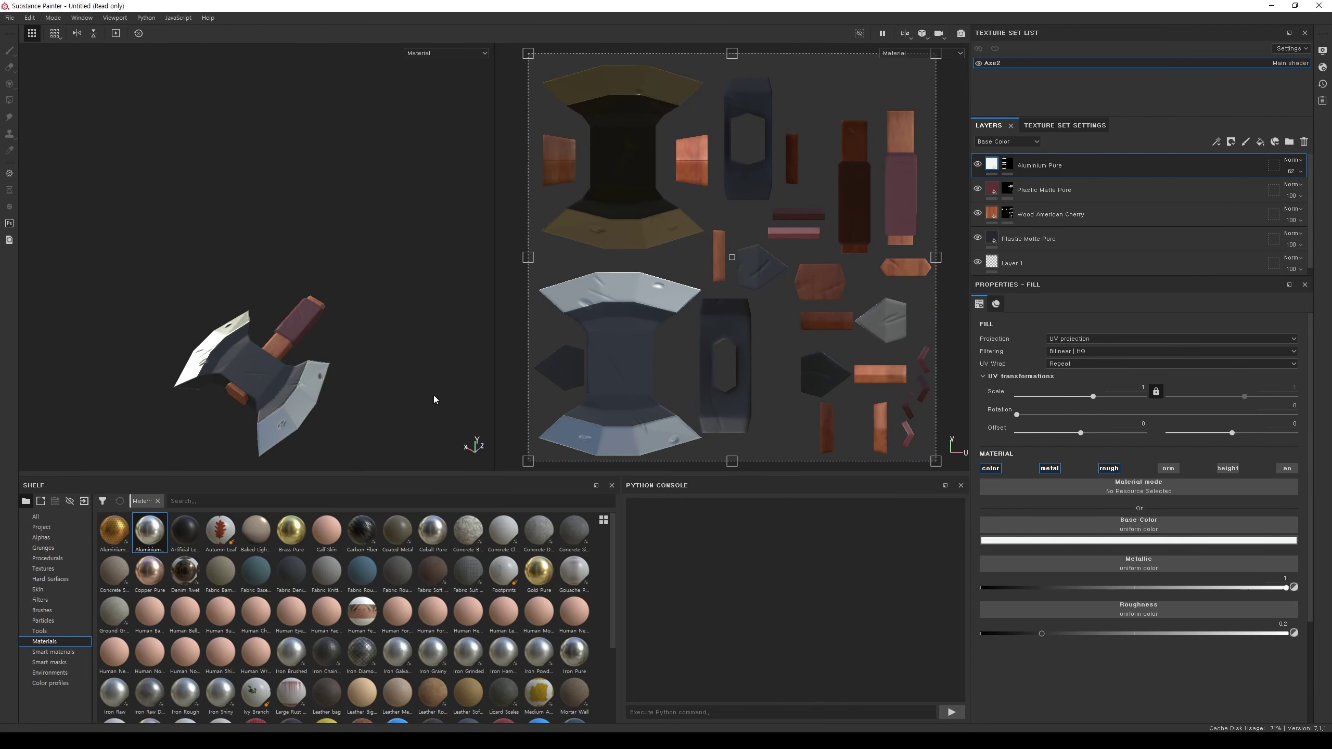
pyautogui.moveTo(434, 396)
pyautogui.keyDown('alt'); pyautogui.mouseDown()
pyautogui.moveTo(339, 359)
pyautogui.moveTo(375, 391)
pyautogui.mouseUp(); pyautogui.keyUp('alt')
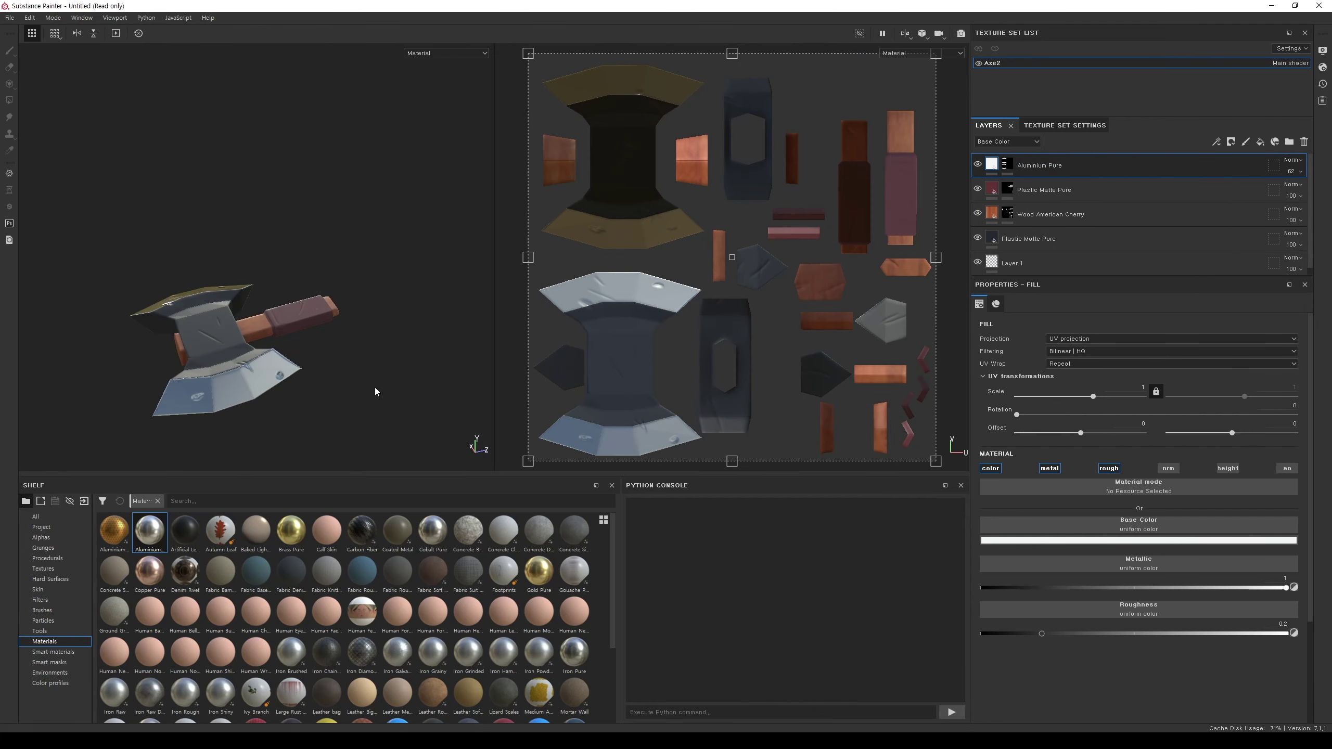
pyautogui.click(1111, 469)
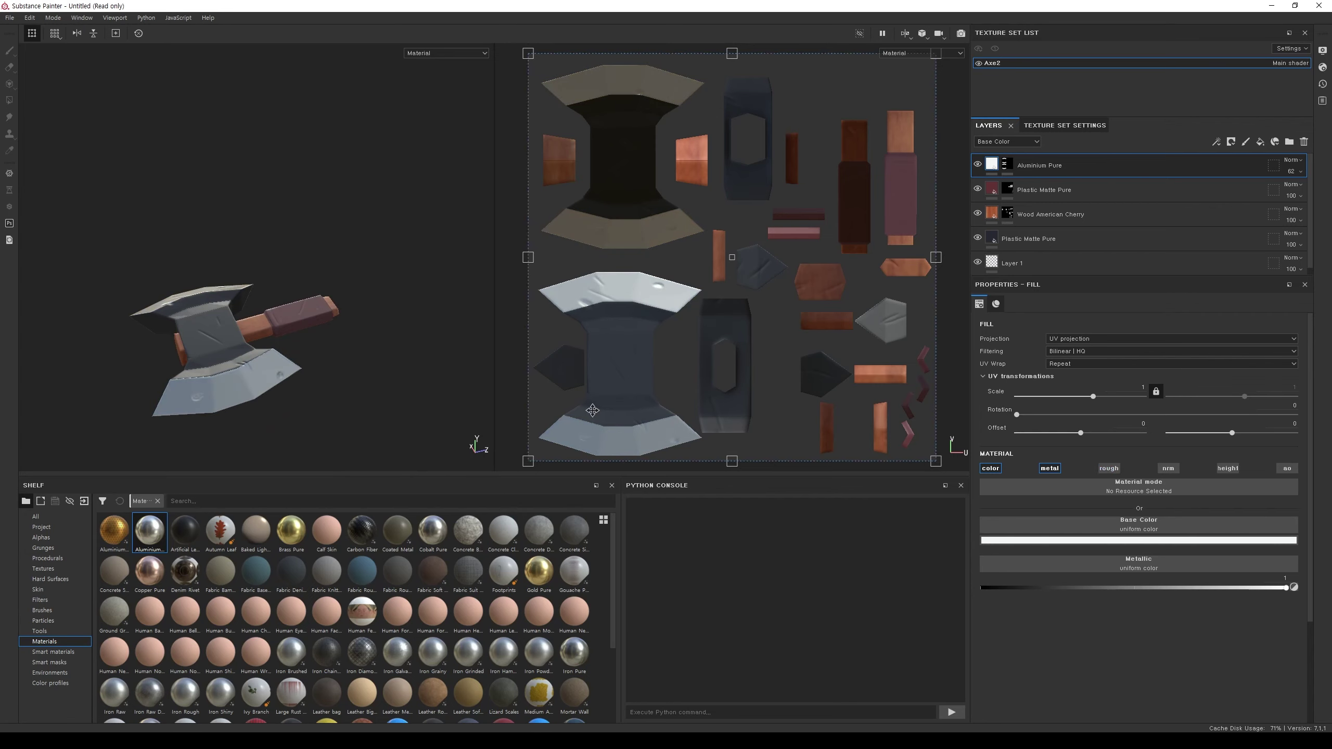
pyautogui.moveTo(510, 288)
pyautogui.keyDown('alt'); pyautogui.mouseDown()
pyautogui.moveTo(431, 433)
pyautogui.moveTo(402, 252)
pyautogui.moveTo(302, 348)
pyautogui.moveTo(405, 379)
pyautogui.moveTo(413, 420)
pyautogui.moveTo(429, 353)
pyautogui.mouseUp(); pyautogui.keyUp('alt')
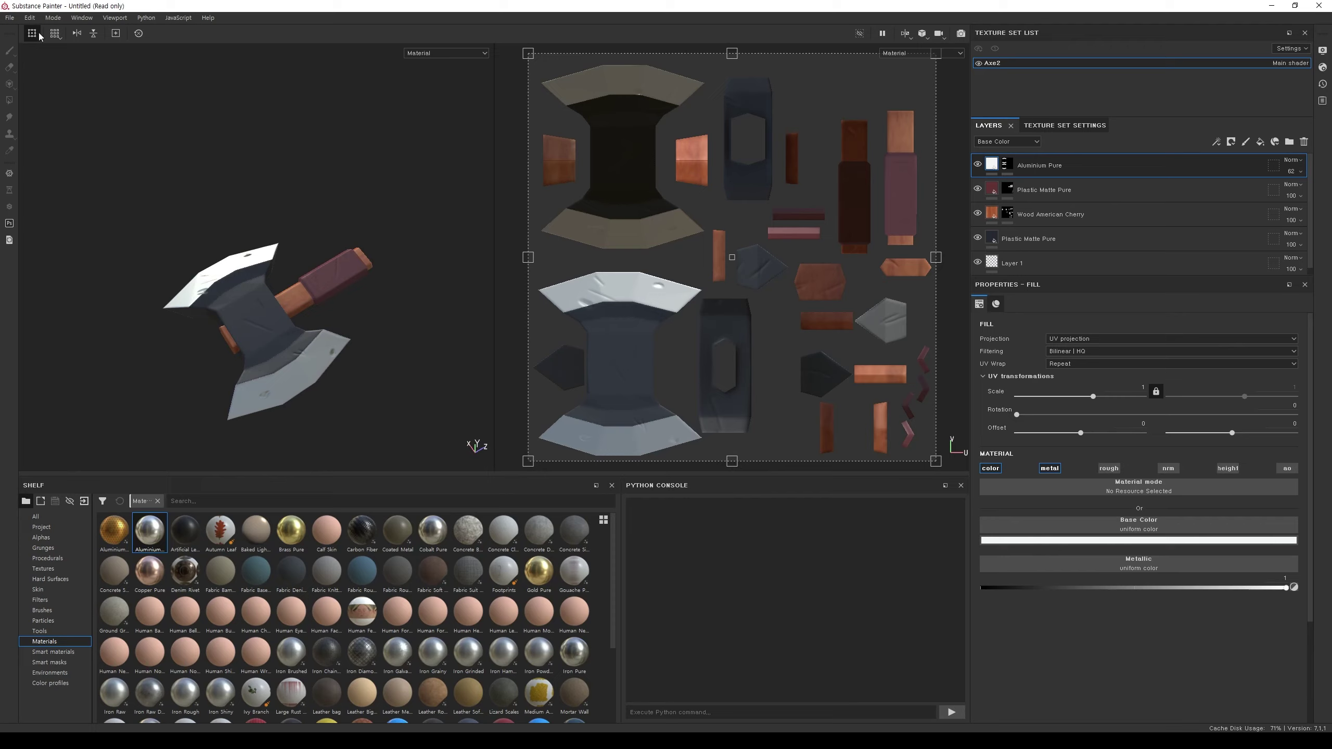